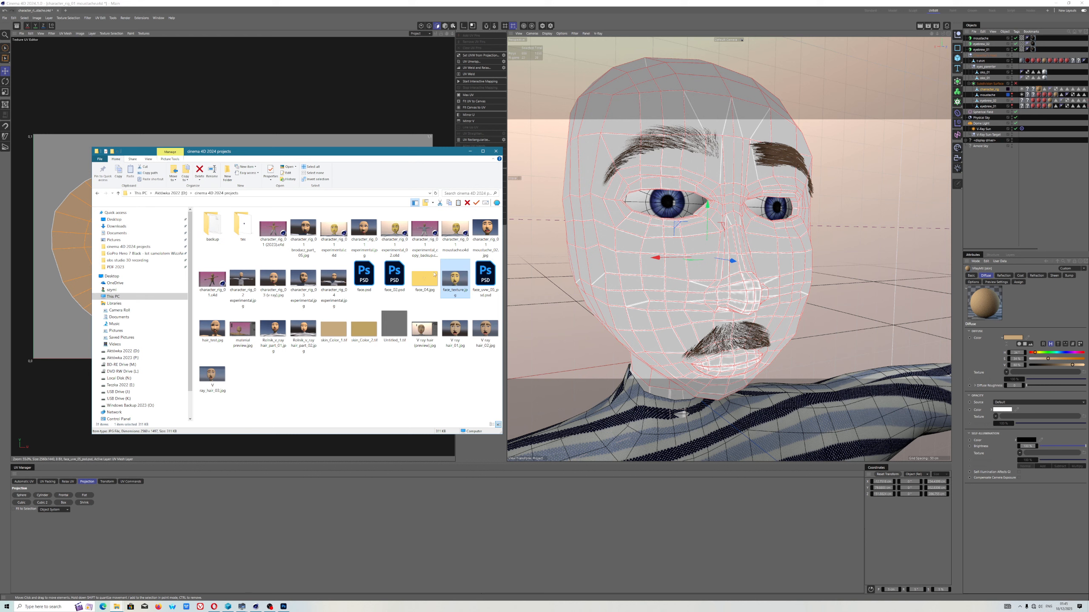
Step: Preview the face_texture.jpg image from the project folder as a reference for the textured face
{"action": "double_click", "coordinate": [459, 283]}
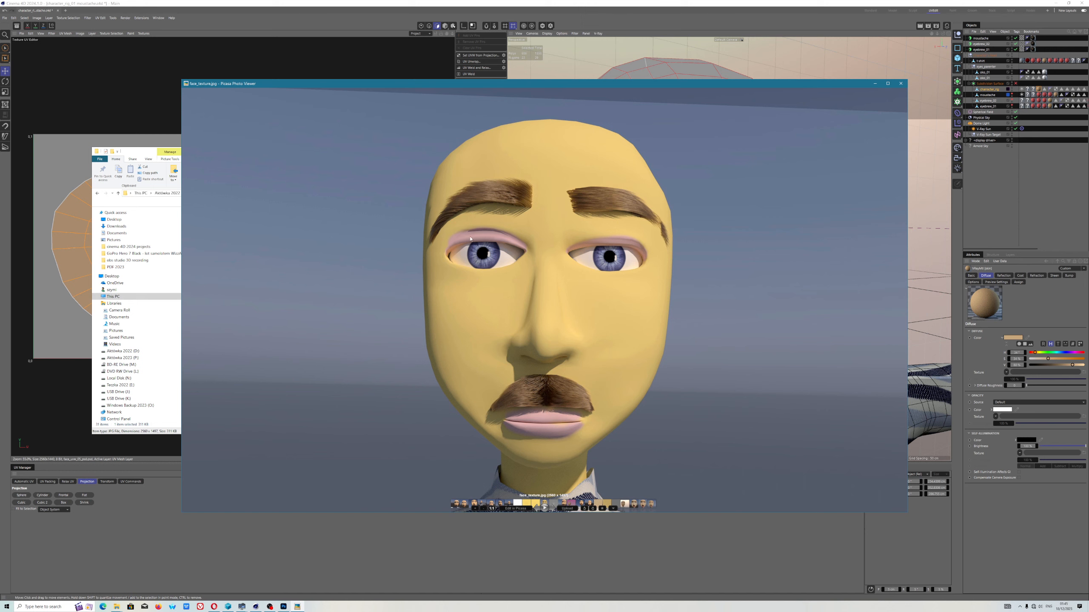
{"action": "left_click", "coordinate": [901, 84]}
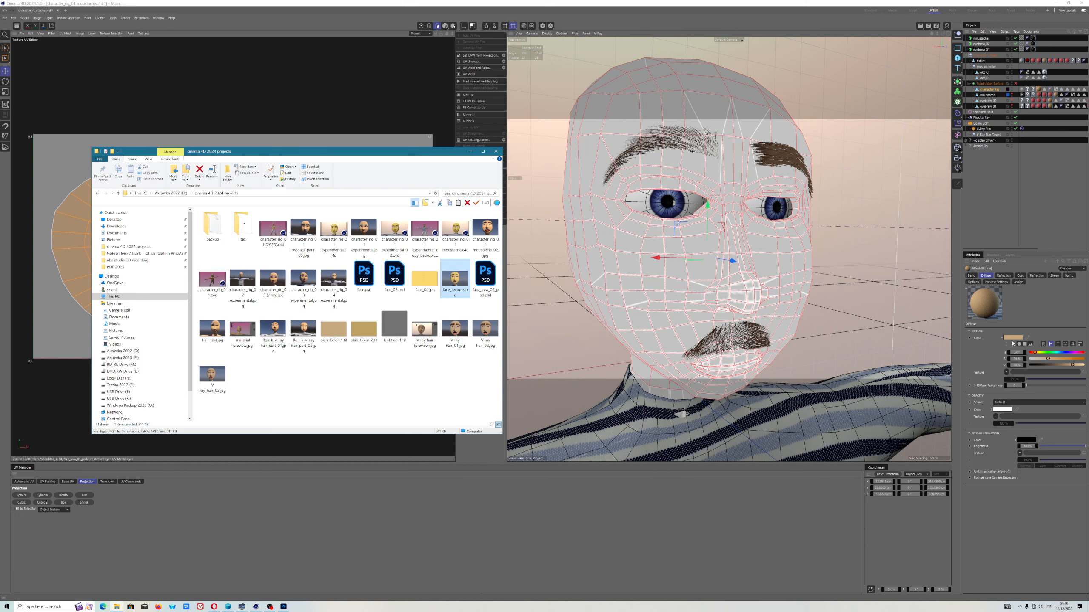
{"action": "left_click", "coordinate": [1006, 372]}
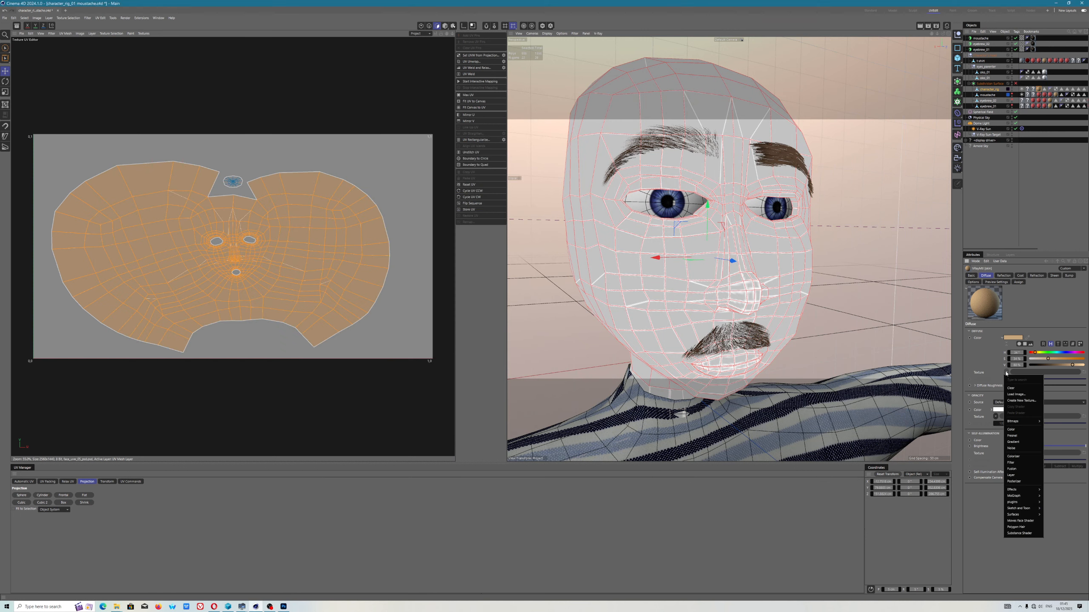
{"action": "left_click", "coordinate": [1013, 389]}
{"action": "left_click", "coordinate": [1006, 372]}
{"action": "left_click", "coordinate": [1015, 394]}
{"action": "left_click", "coordinate": [416, 180]}
Step: Select all of the head's UV polygons, including the small separate island, and activate the head's skin material tag
{"action": "double_click", "coordinate": [340, 224]}
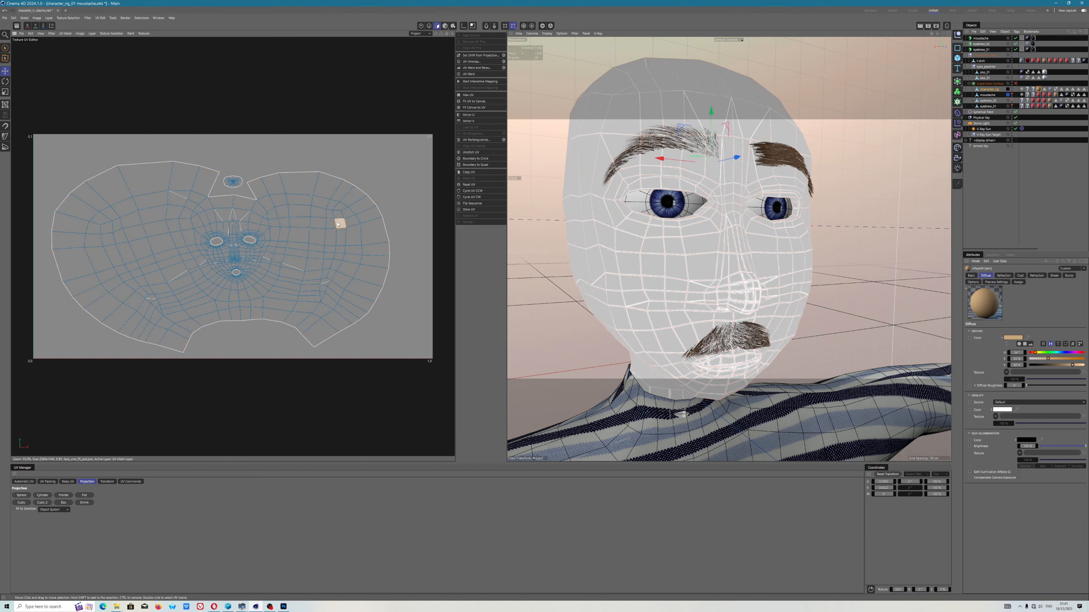
{"action": "double_click", "coordinate": [770, 236]}
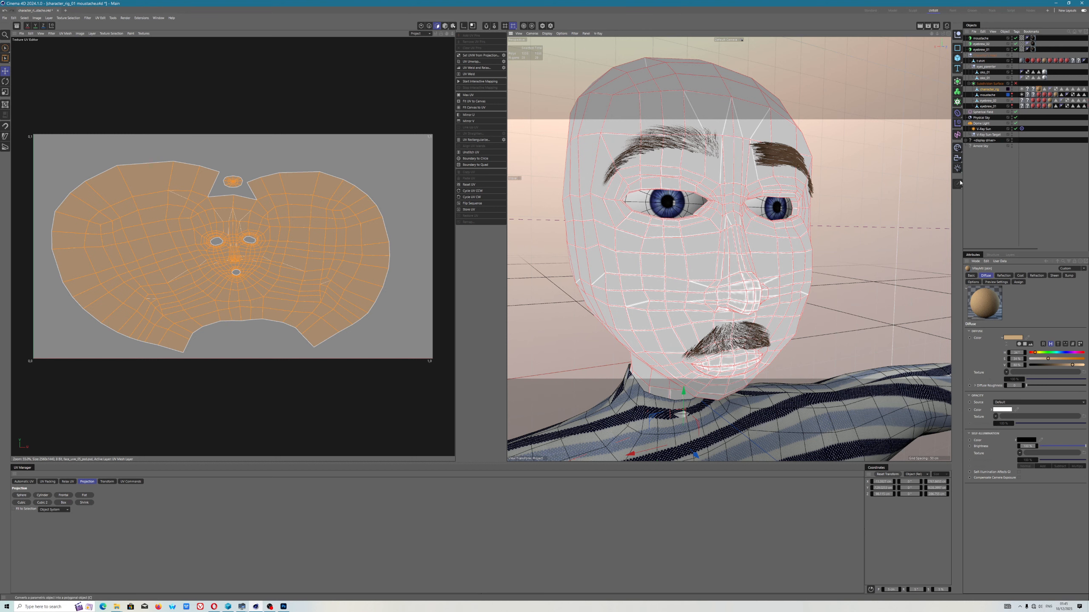
{"action": "left_click", "coordinate": [1039, 90]}
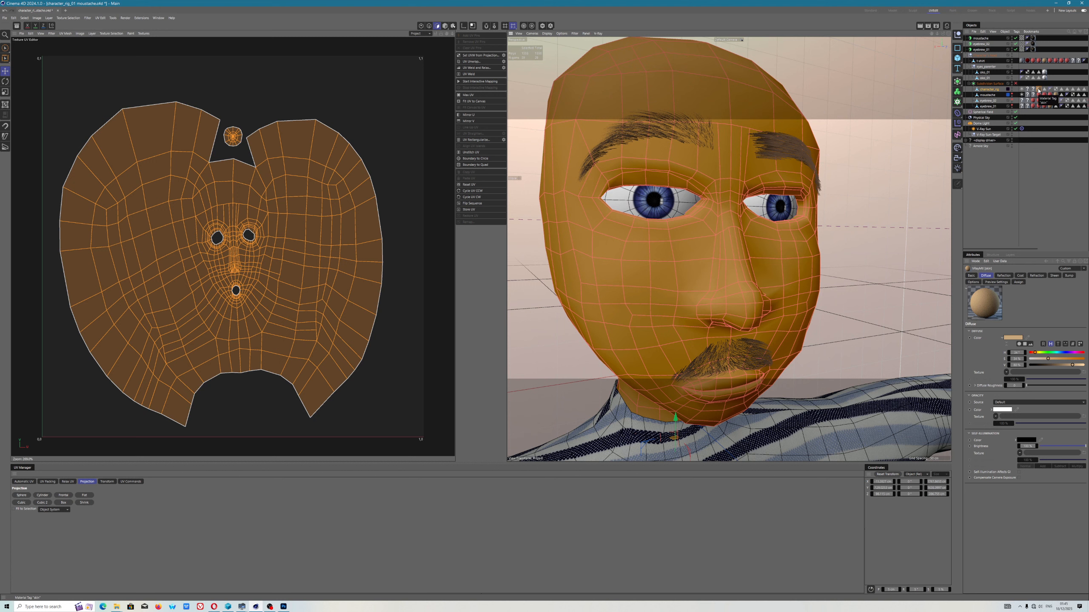
Step: Create a new texture named UVW_face_layout in the skin material's diffuse channel with a dark grey fill colour
{"action": "left_click", "coordinate": [1006, 373]}
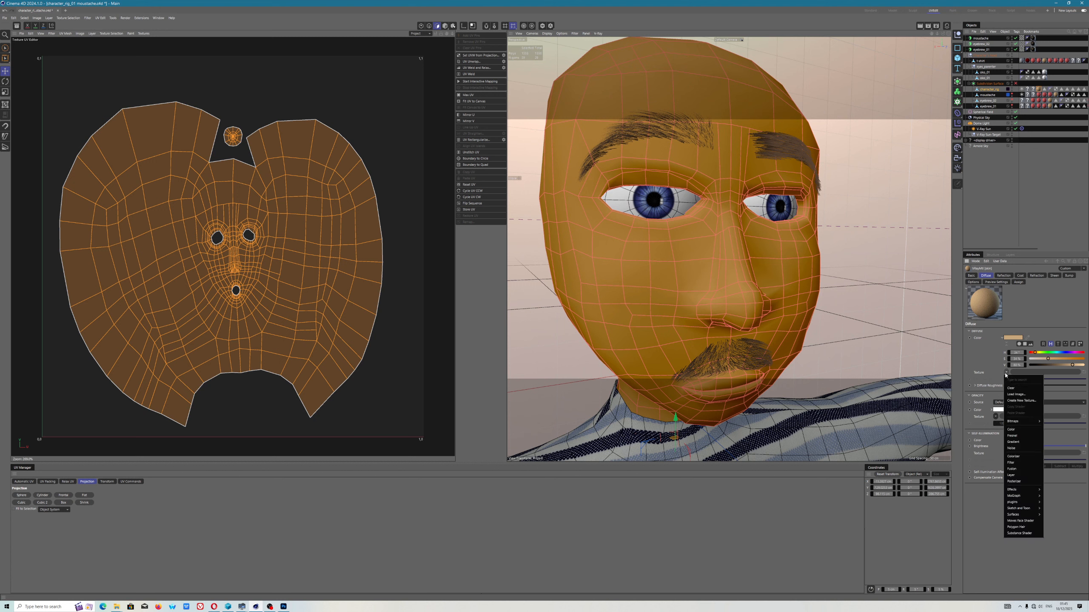
{"action": "left_click", "coordinate": [1016, 401]}
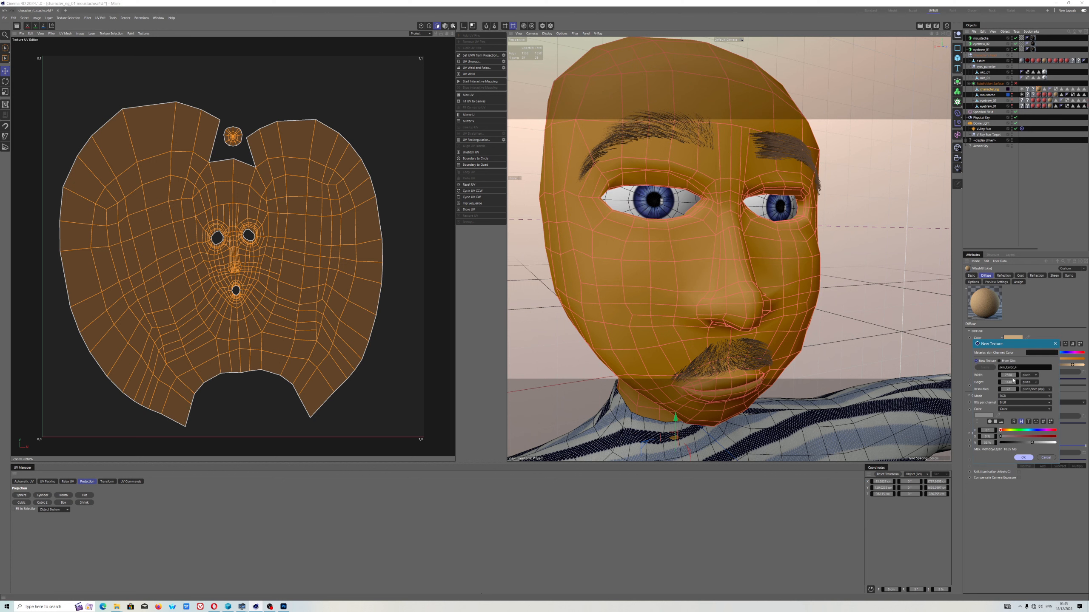
{"action": "double_click", "coordinate": [1022, 367]}
{"action": "type", "text": "UVW_face_layout"}
{"action": "left_click_drag", "start_coordinate": [1032, 444], "coordinate": [1029, 443]}
{"action": "left_click", "coordinate": [1018, 443]}
{"action": "left_click", "coordinate": [1023, 457]}
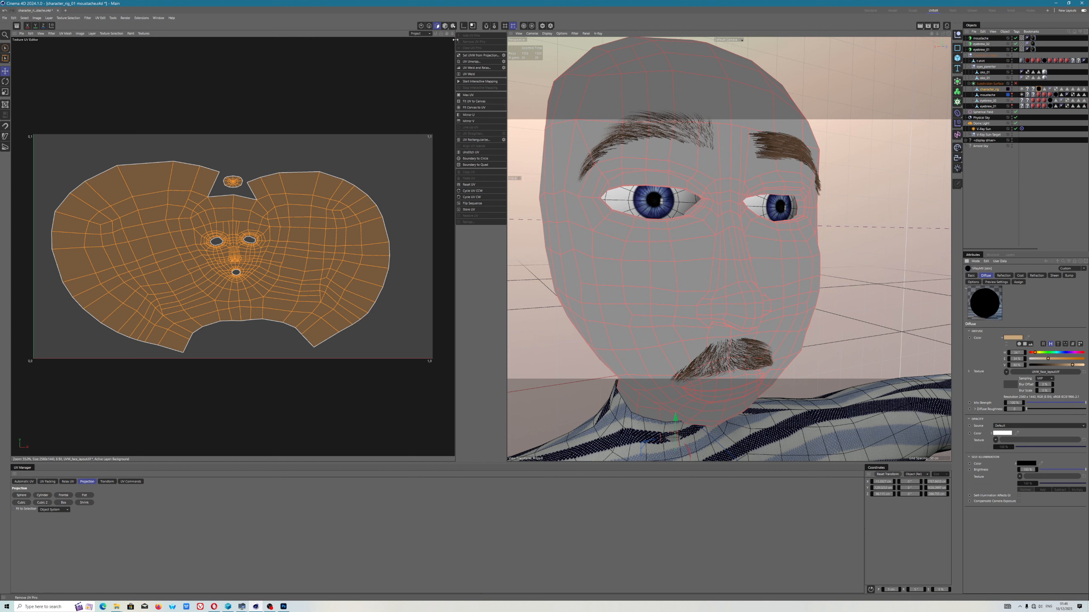
Step: Show the texture's layers in a floating window and create a UV mesh layer from the selected face UVs
{"action": "left_click", "coordinate": [159, 19]}
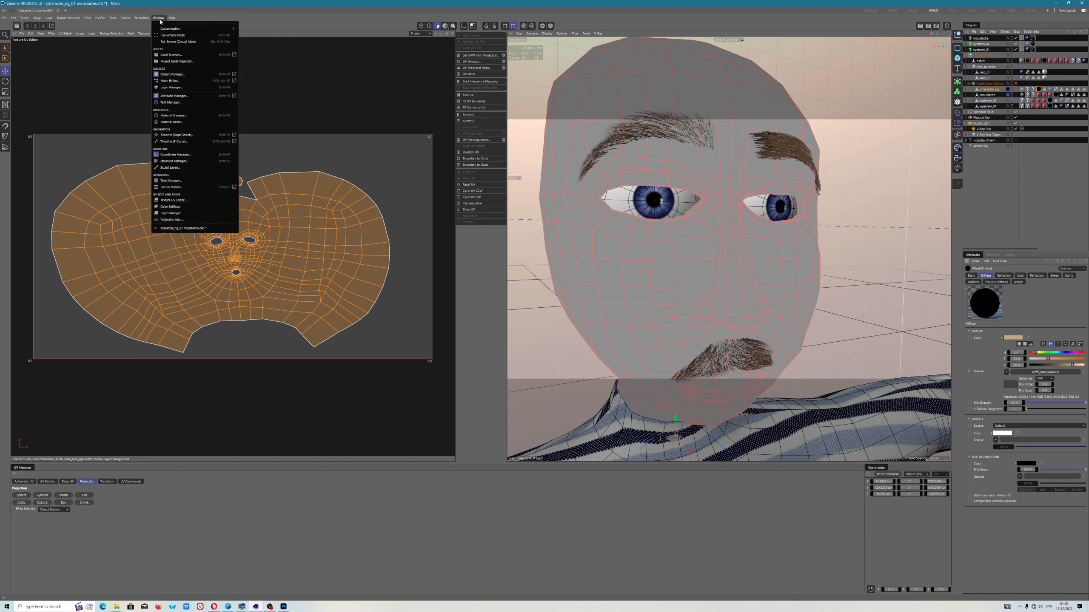
{"action": "left_click", "coordinate": [171, 213]}
{"action": "left_click_drag", "start_coordinate": [237, 212], "coordinate": [599, 271]}
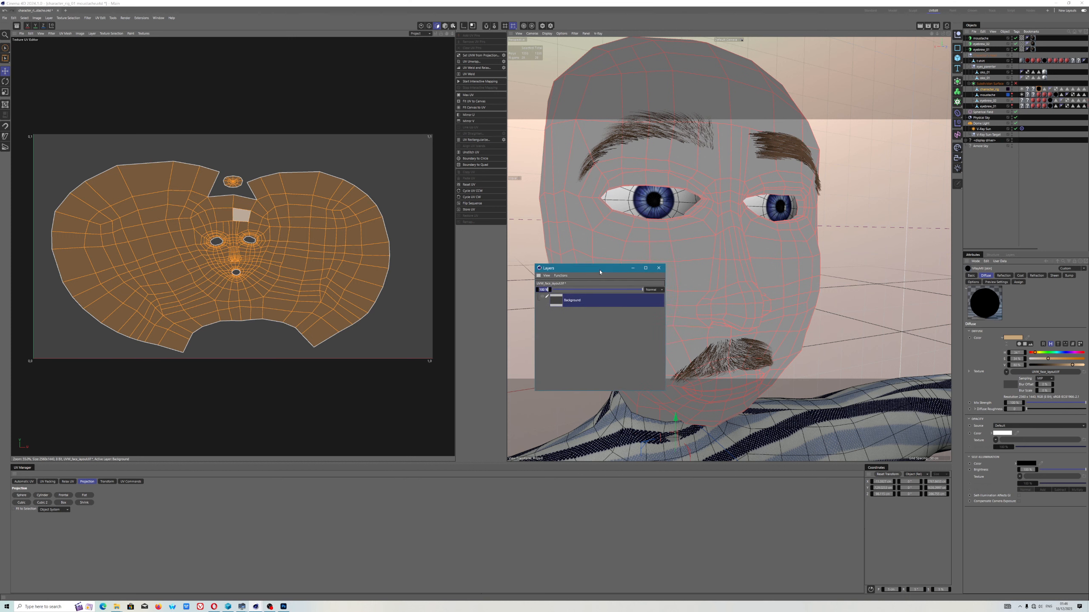
{"action": "left_click", "coordinate": [92, 33]}
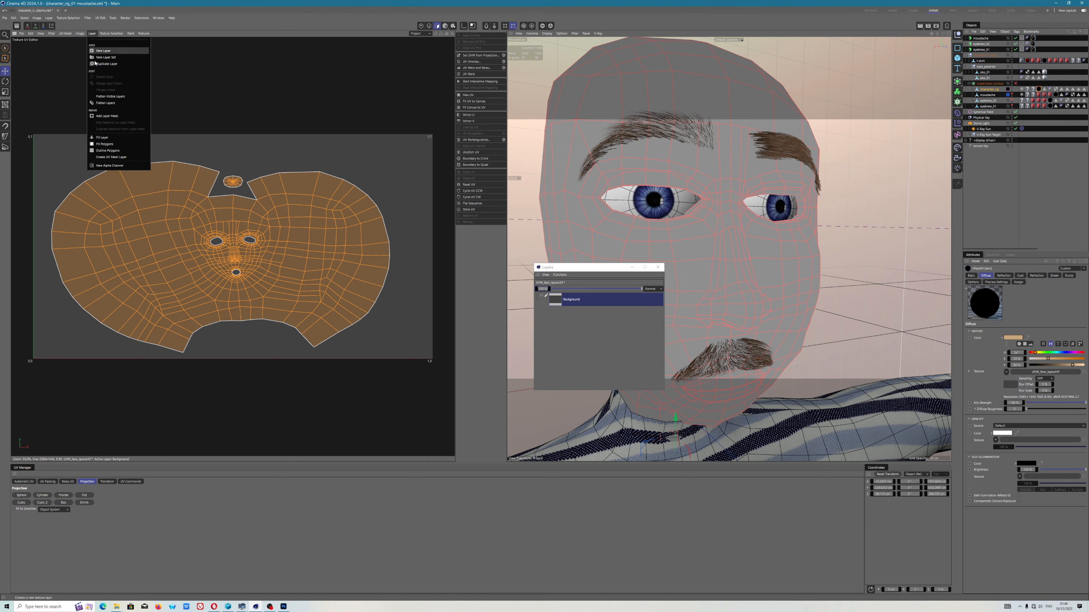
{"action": "left_click", "coordinate": [111, 157]}
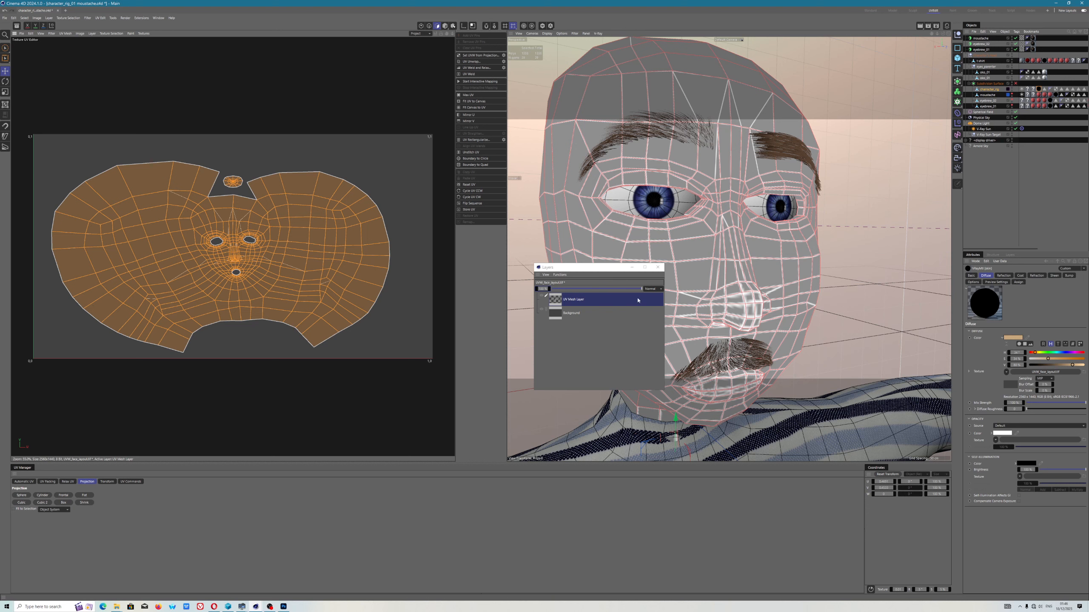
Step: Set the Background layer's blending mode to Multiply and move it above the UV Mesh Layer
{"action": "left_click", "coordinate": [653, 309]}
{"action": "left_click", "coordinate": [657, 290]}
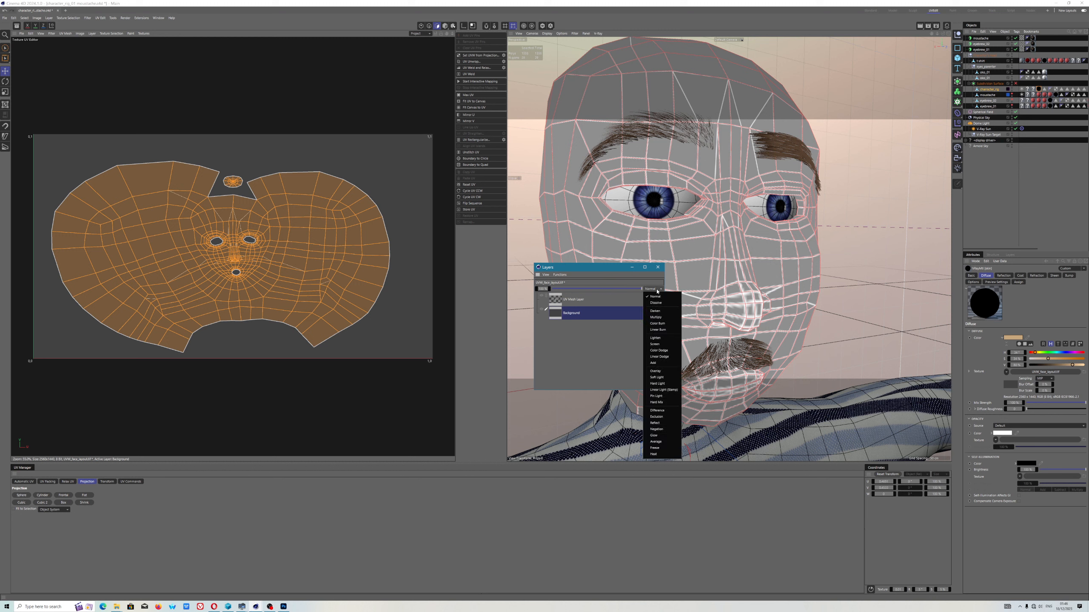
{"action": "left_click", "coordinate": [660, 316]}
{"action": "left_click_drag", "start_coordinate": [570, 316], "coordinate": [574, 300]}
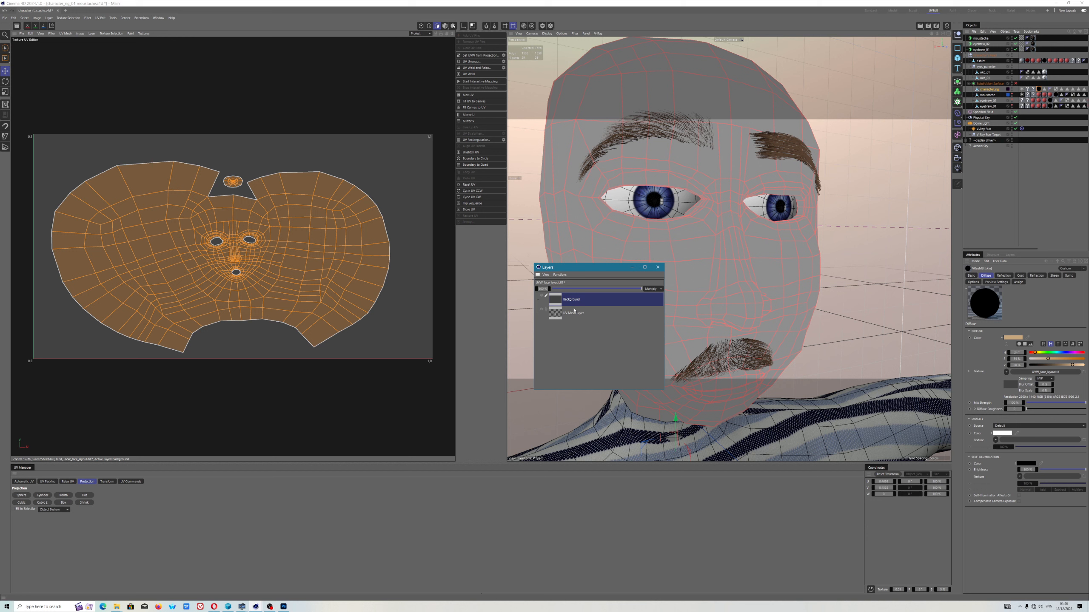
Step: Try the Multiply blending mode on the UV Mesh Layer, then return it to Normal
{"action": "left_click", "coordinate": [575, 315]}
{"action": "left_click", "coordinate": [651, 289]}
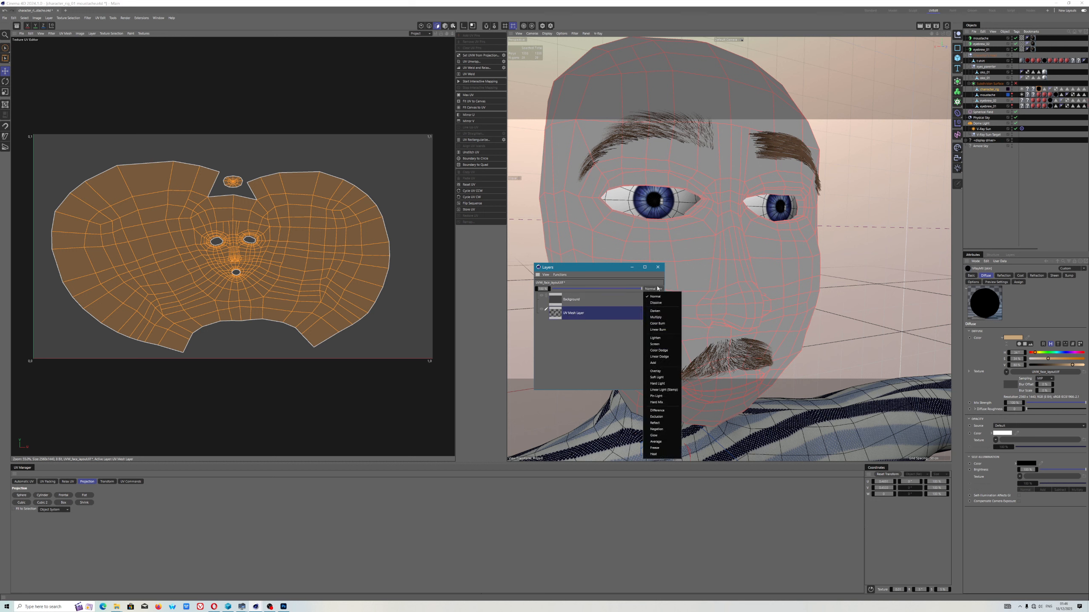
{"action": "left_click", "coordinate": [656, 317]}
{"action": "left_click", "coordinate": [652, 290]}
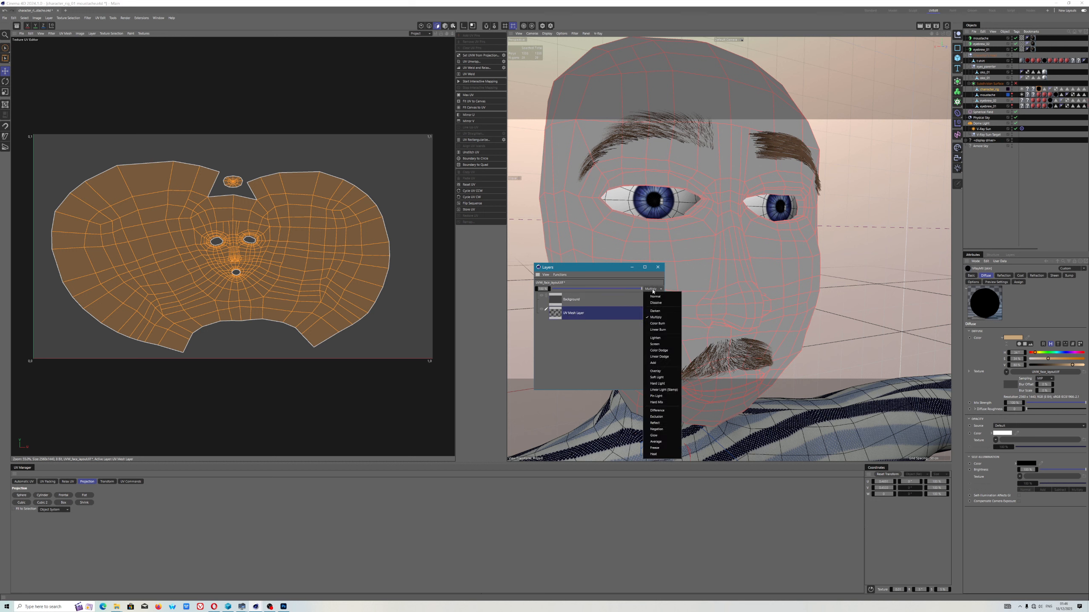
{"action": "left_click", "coordinate": [655, 317]}
{"action": "left_click", "coordinate": [652, 290]}
{"action": "left_click", "coordinate": [655, 296]}
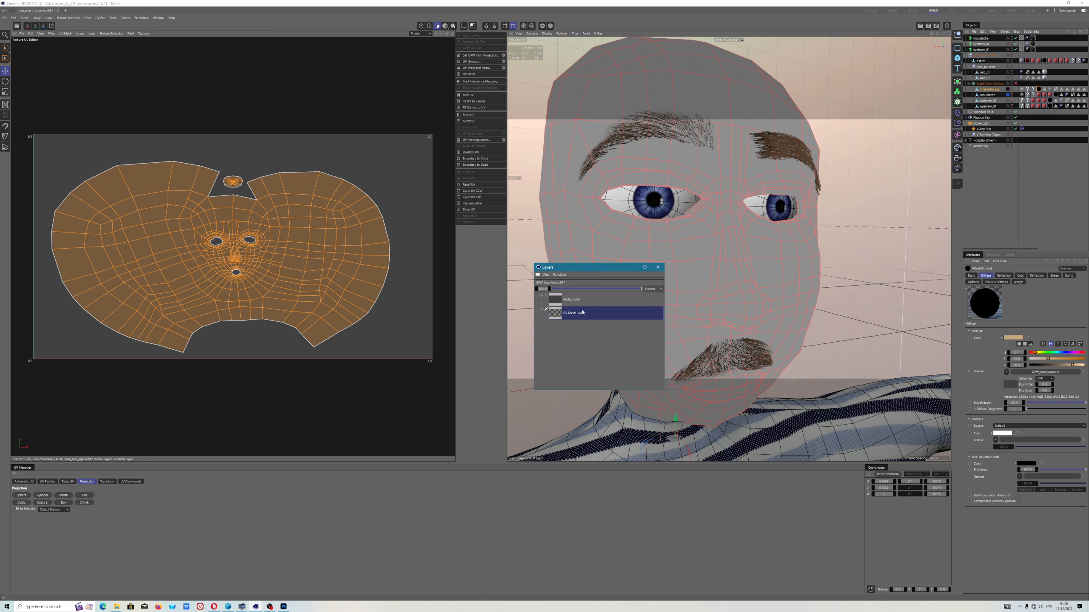
Step: Lower the Background layer's opacity to about half
{"action": "left_click", "coordinate": [573, 299]}
{"action": "left_click_drag", "start_coordinate": [641, 289], "coordinate": [603, 290]}
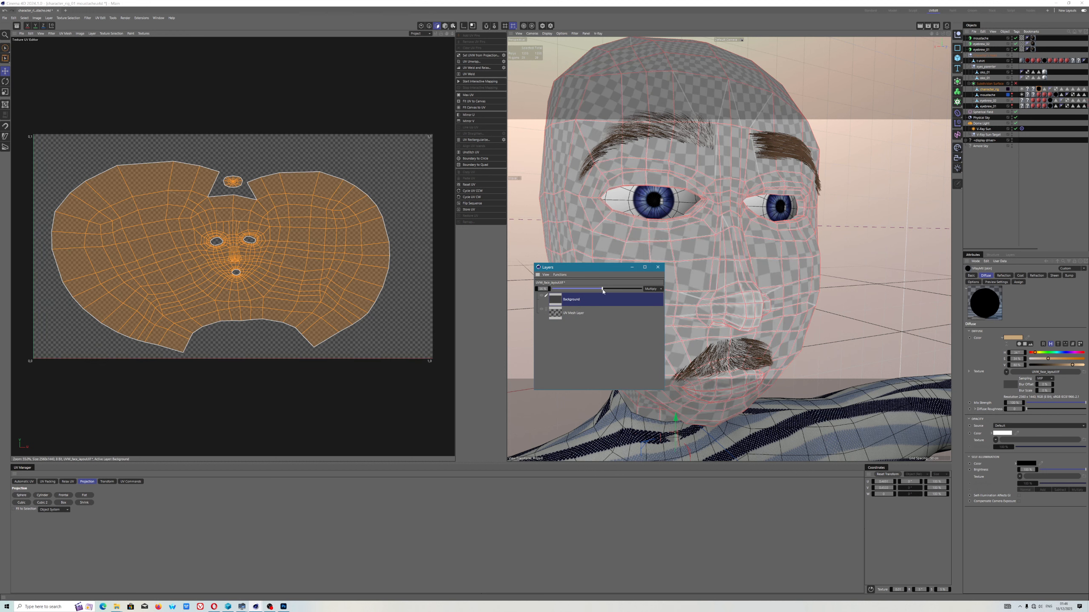
{"action": "left_click", "coordinate": [583, 313]}
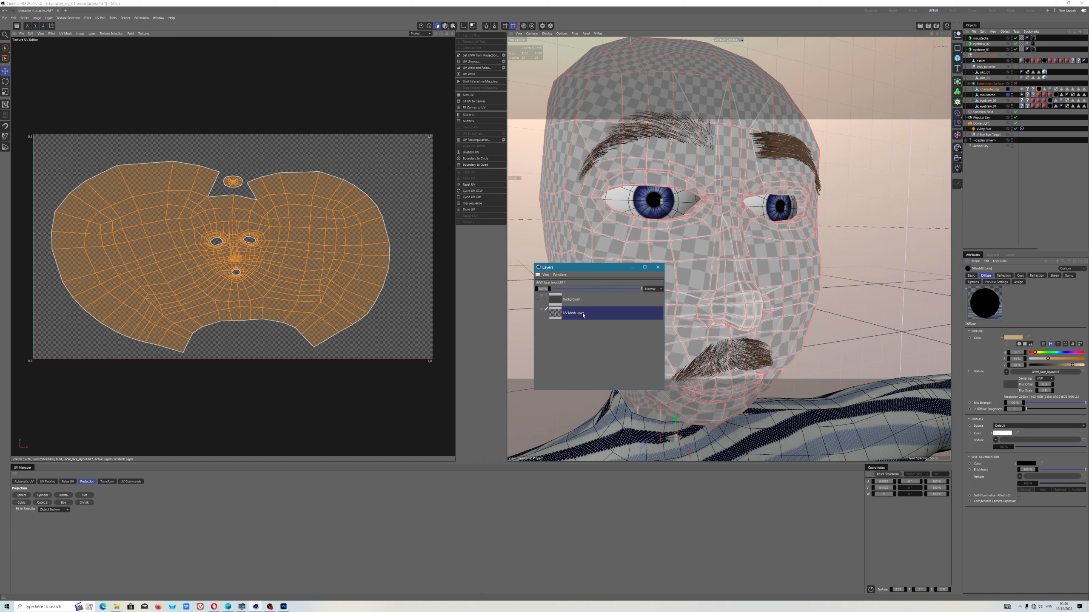
{"action": "left_click", "coordinate": [576, 305]}
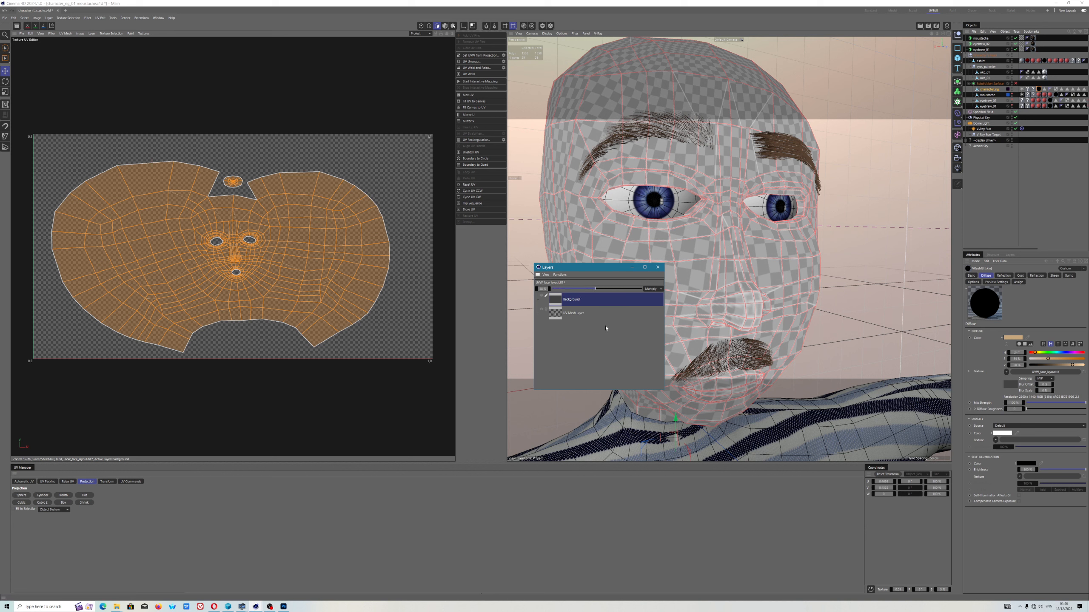
Step: Set the UV Mesh Layer's blending mode to Multiply
{"action": "left_click", "coordinate": [575, 316]}
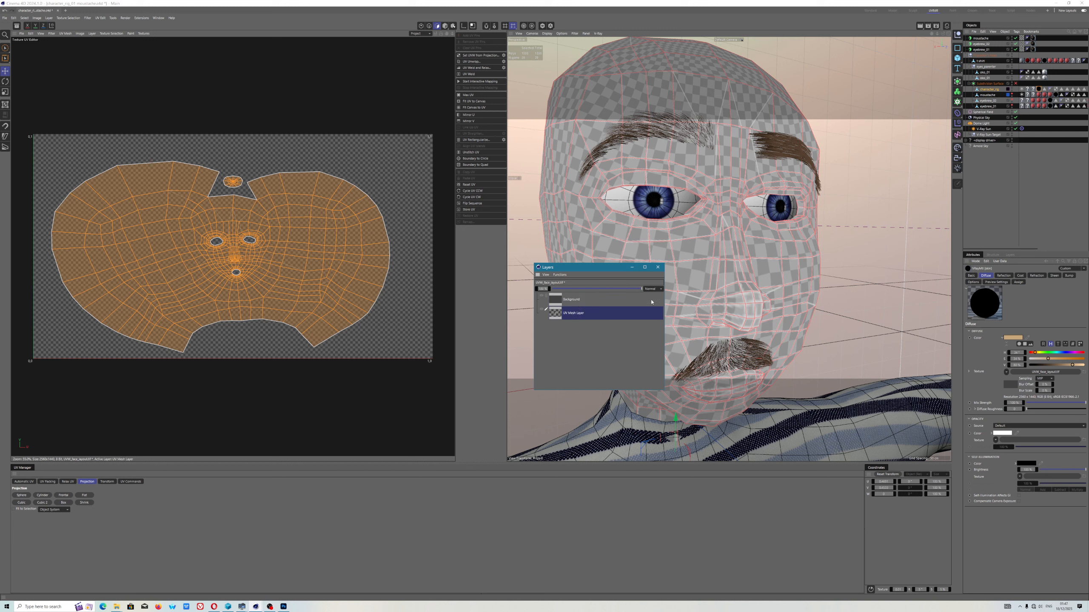
{"action": "left_click", "coordinate": [652, 290]}
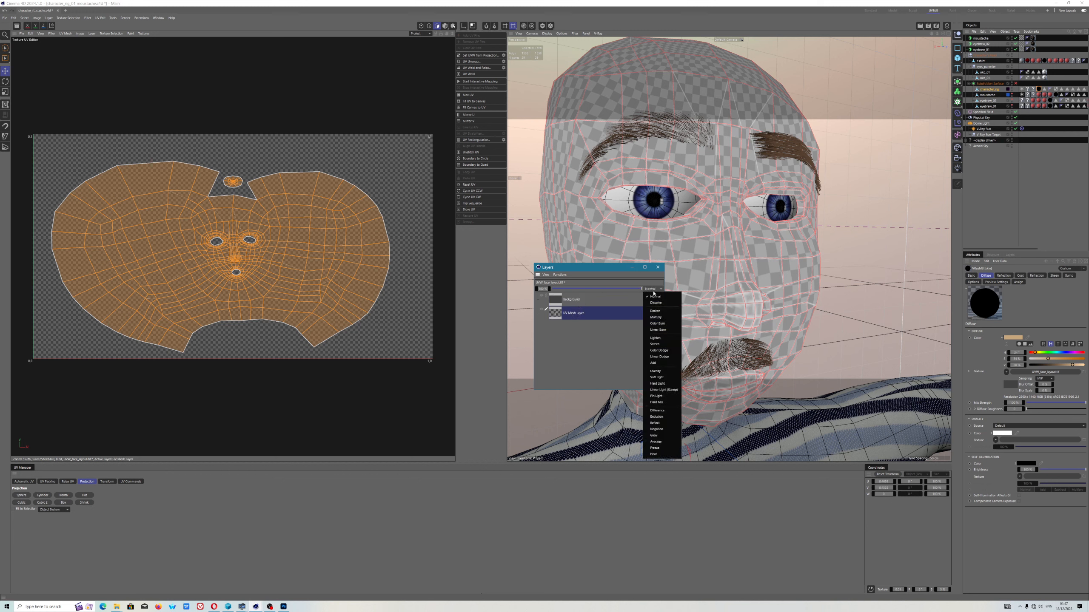
{"action": "left_click", "coordinate": [656, 317]}
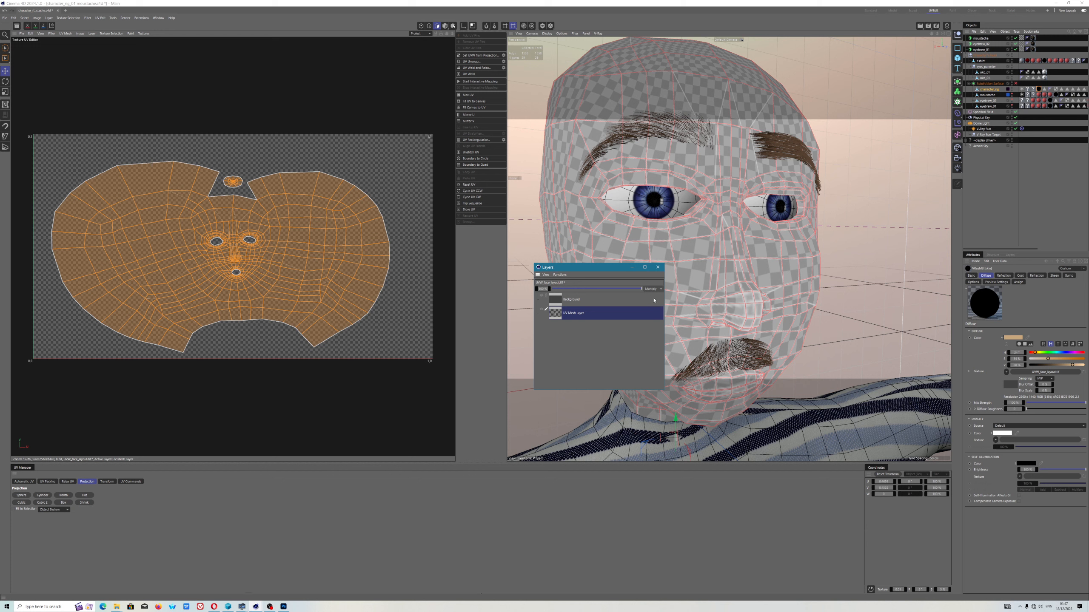
Step: Reduce the Background layer's opacity to below half and switch its blending mode to Color Burn after trying Darken and Multiply
{"action": "left_click", "coordinate": [588, 299]}
{"action": "left_click_drag", "start_coordinate": [641, 289], "coordinate": [582, 290]}
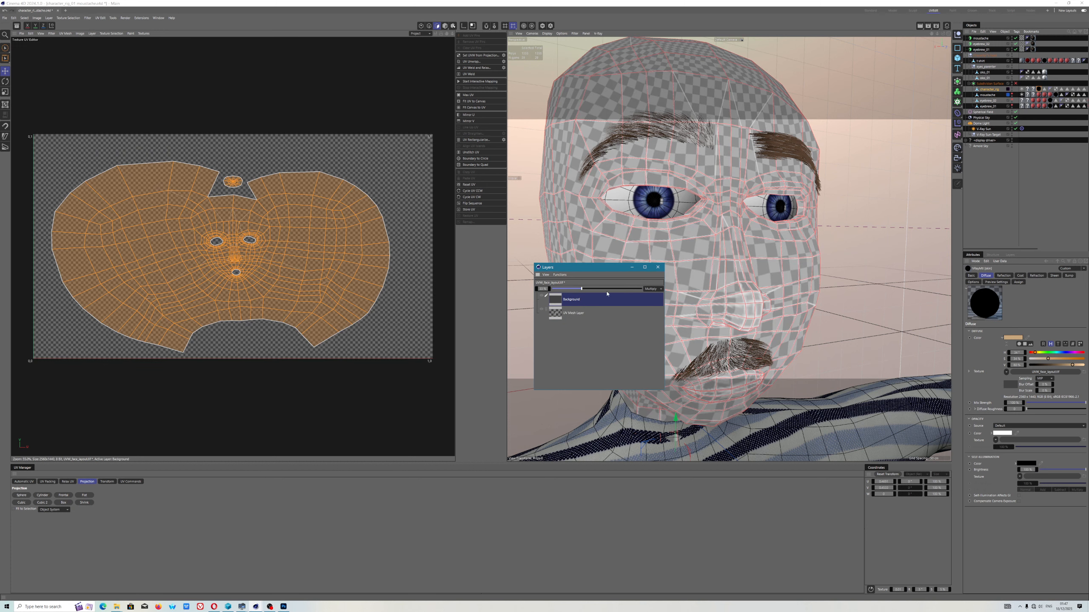
{"action": "left_click", "coordinate": [652, 290]}
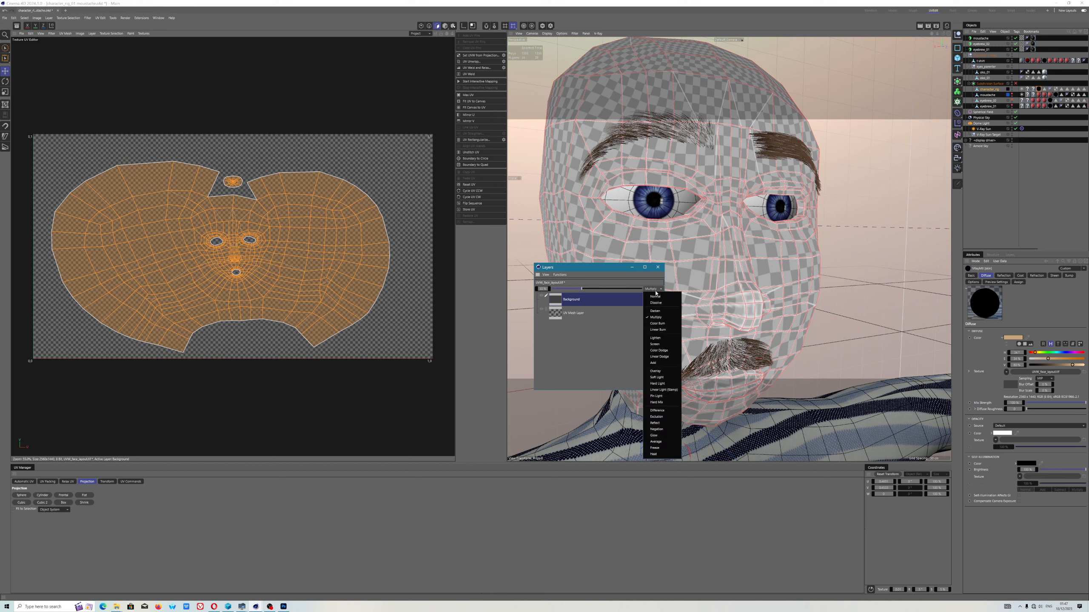
{"action": "left_click", "coordinate": [660, 311]}
{"action": "left_click", "coordinate": [654, 290]}
{"action": "left_click", "coordinate": [660, 317]}
{"action": "left_click", "coordinate": [651, 290]}
{"action": "left_click", "coordinate": [660, 323]}
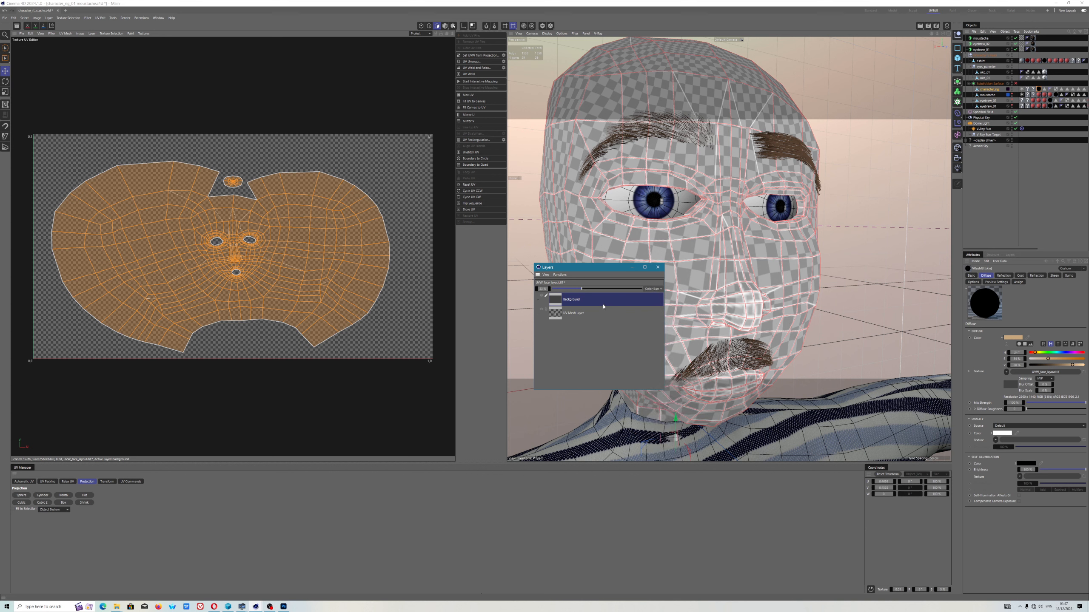
{"action": "left_click_drag", "start_coordinate": [582, 289], "coordinate": [586, 289]}
Step: Move the UV Mesh Layer back above the Background layer, undoing any accidental conversion of it into a layer mask
{"action": "right_click", "coordinate": [622, 301]}
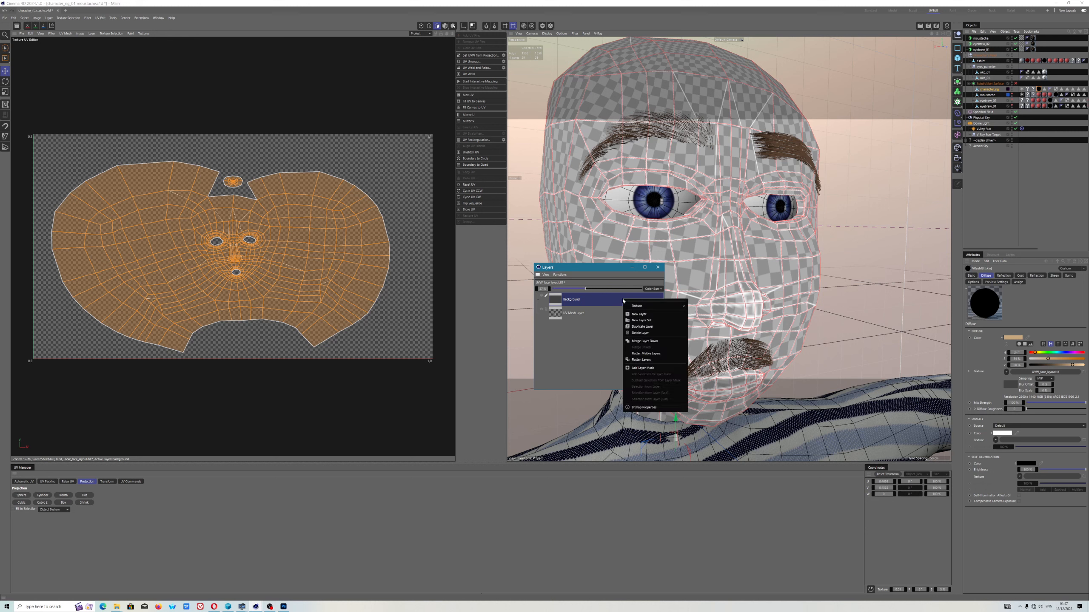
{"action": "left_click", "coordinate": [604, 315]}
{"action": "left_click_drag", "start_coordinate": [585, 312], "coordinate": [581, 296]}
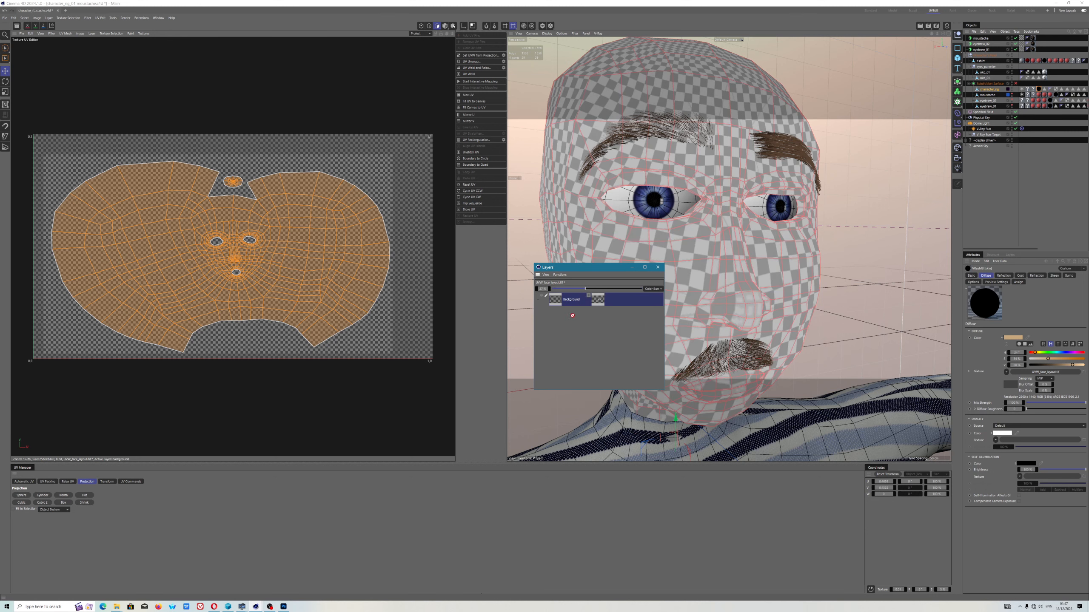
{"action": "key", "text": "ctrl+z"}
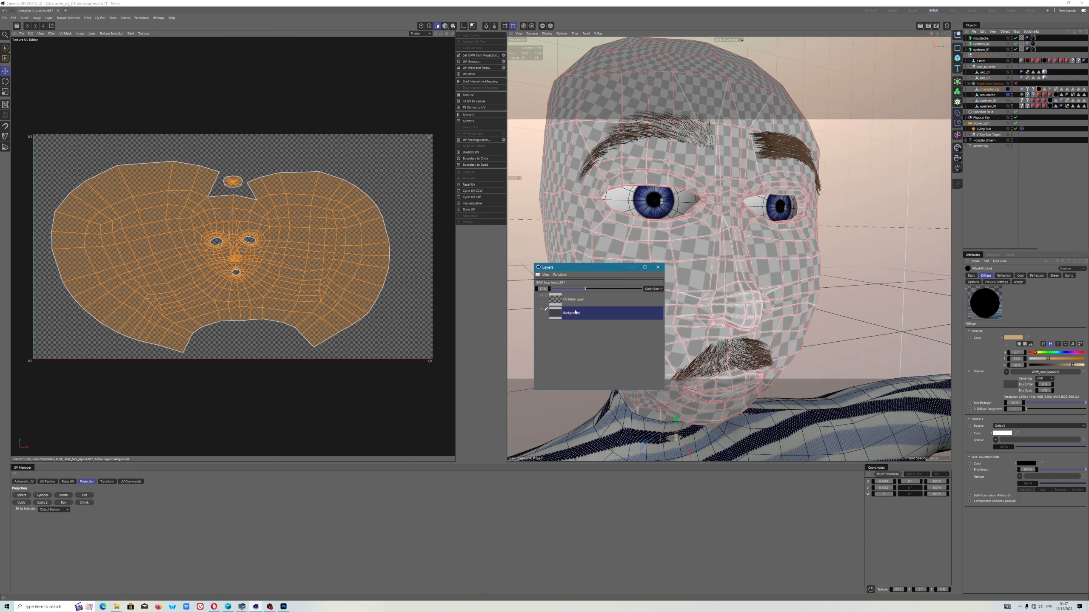
{"action": "left_click_drag", "start_coordinate": [575, 300], "coordinate": [607, 312]}
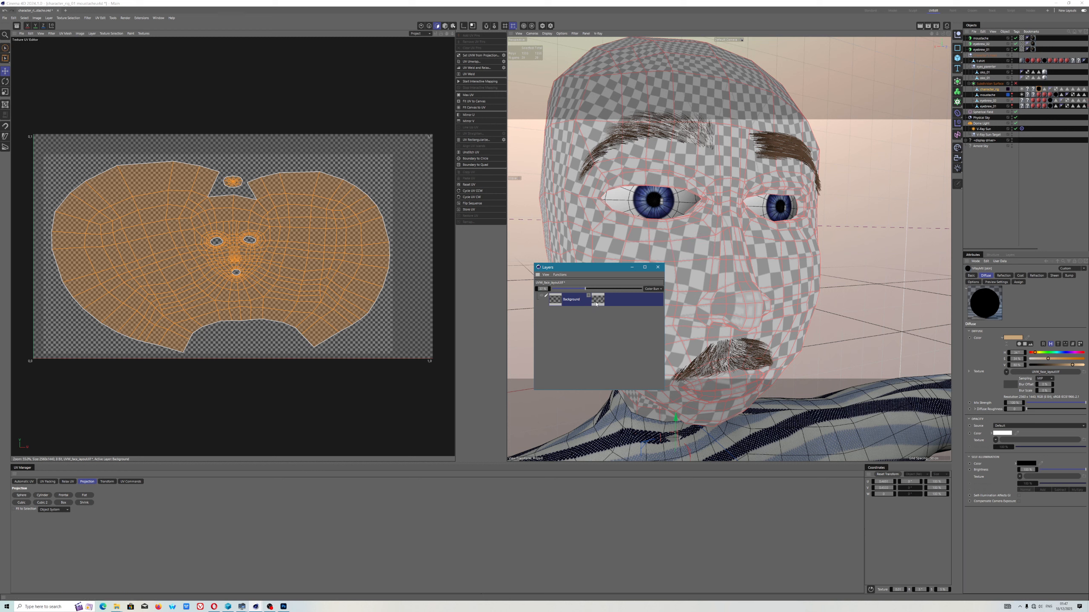
{"action": "left_click_drag", "start_coordinate": [596, 303], "coordinate": [553, 305]}
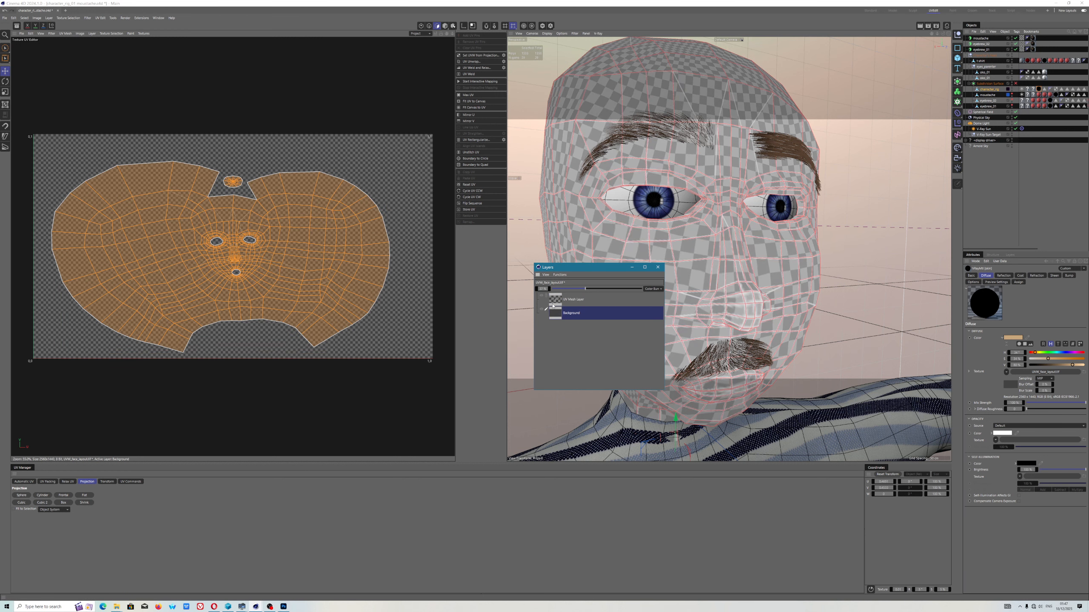
Step: Set the UV Mesh Layer's blending mode to Color Burn
{"action": "left_click", "coordinate": [569, 302]}
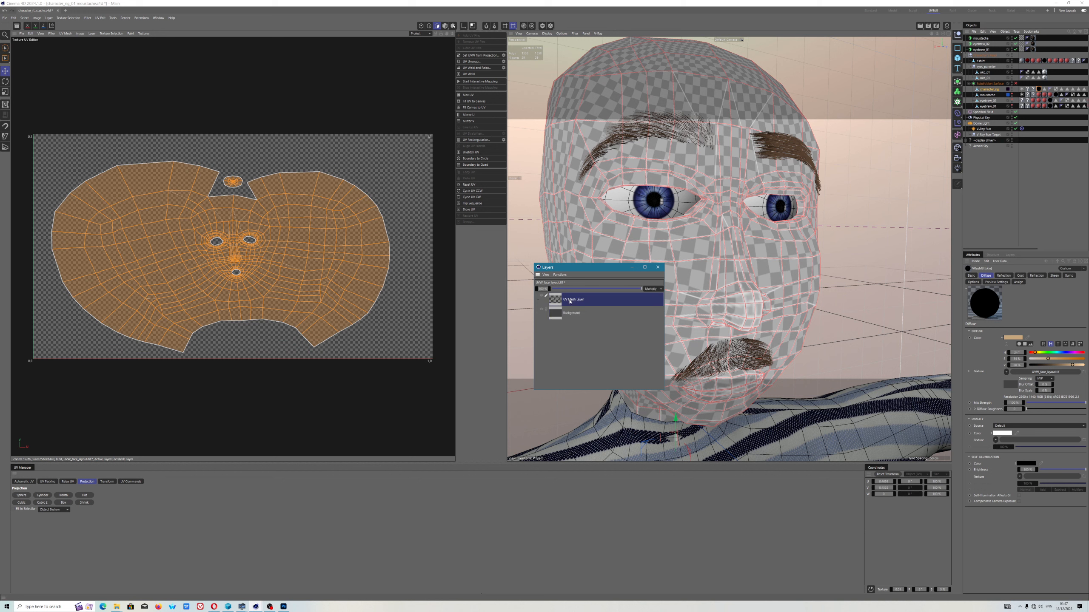
{"action": "left_click", "coordinate": [651, 290]}
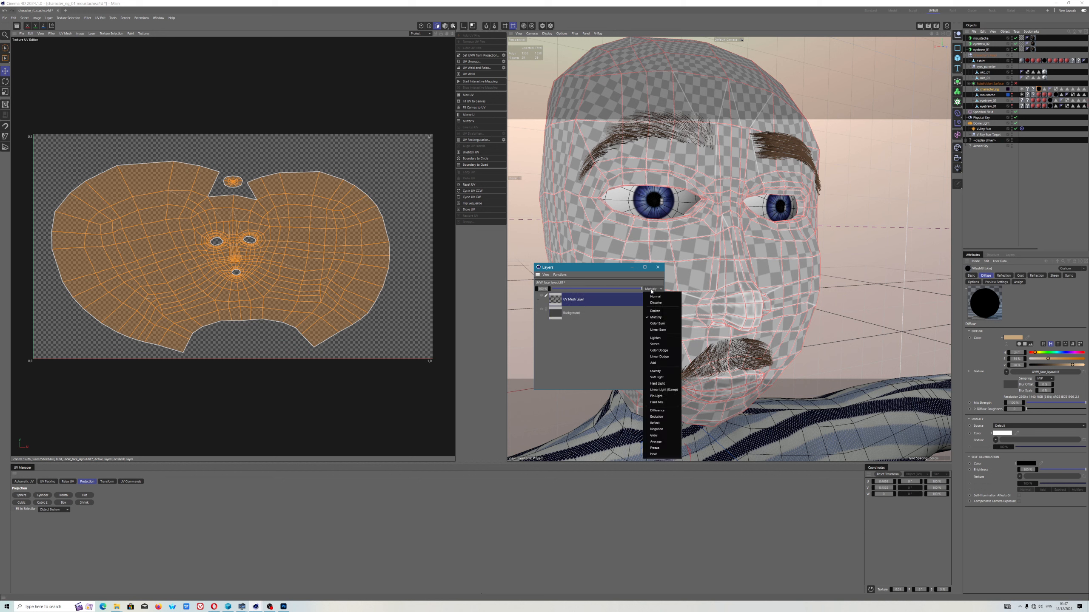
{"action": "left_click", "coordinate": [663, 324]}
Step: Start saving the layered texture under a new file, choosing PSD as the file format
{"action": "right_click", "coordinate": [575, 304]}
{"action": "mouse_move", "coordinate": [596, 309]}
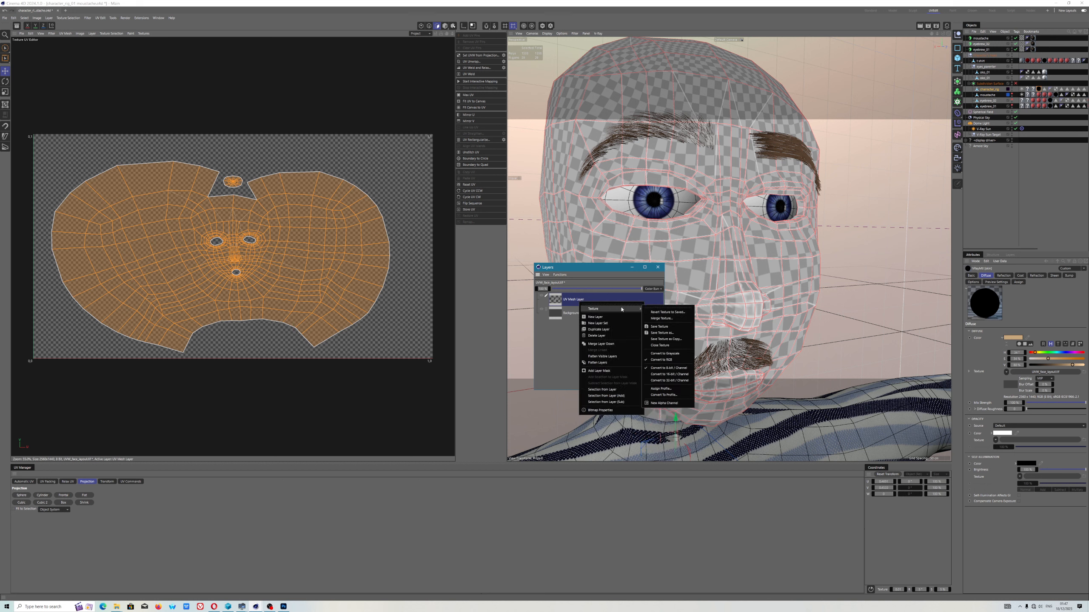
{"action": "left_click", "coordinate": [671, 334]}
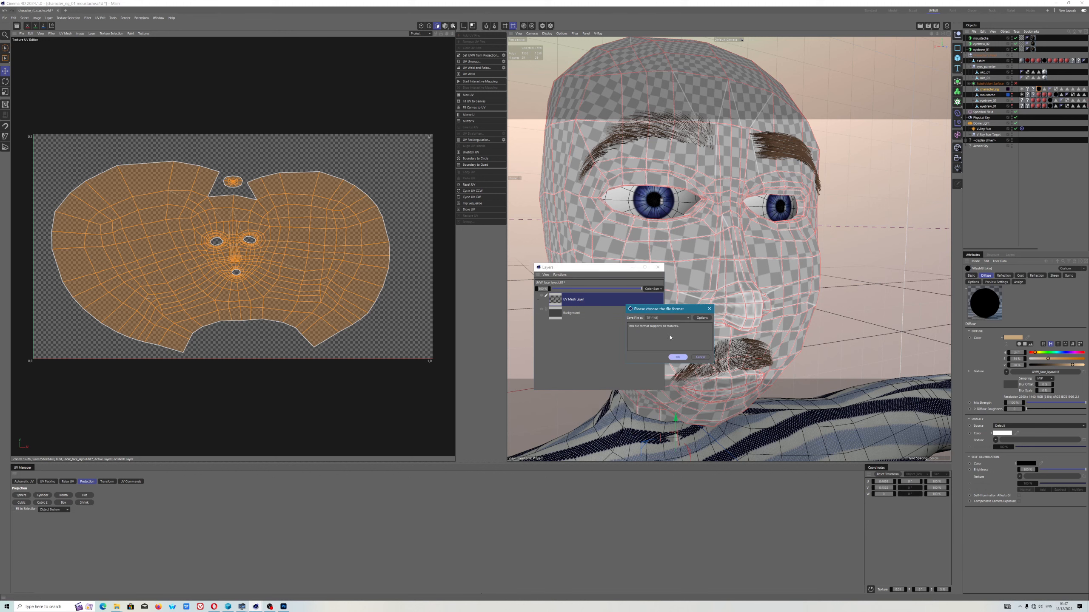
{"action": "left_click", "coordinate": [667, 318]}
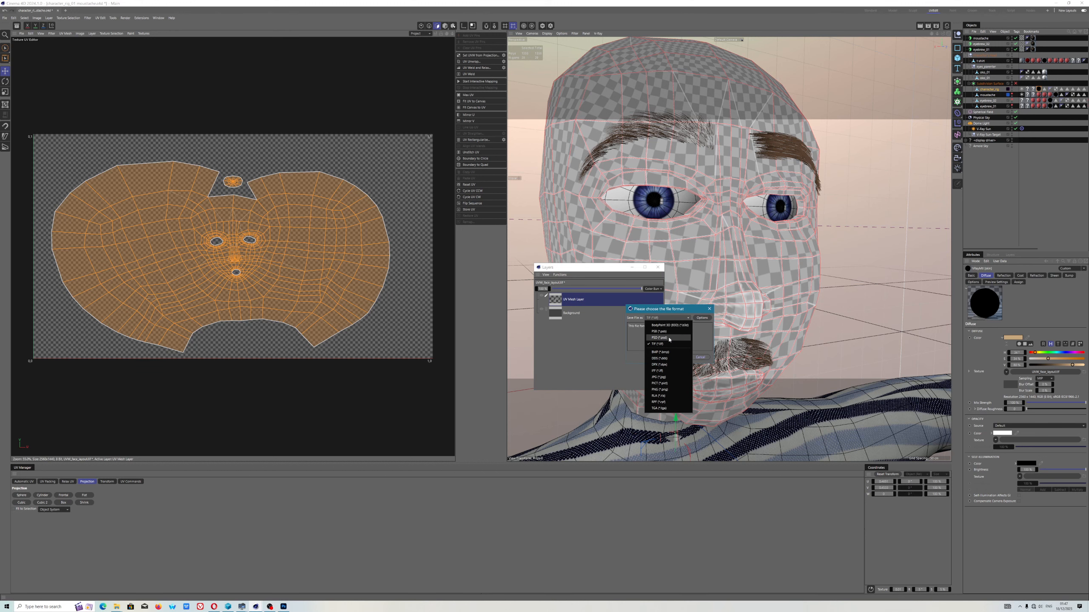
{"action": "left_click", "coordinate": [659, 327]}
{"action": "left_click", "coordinate": [677, 357]}
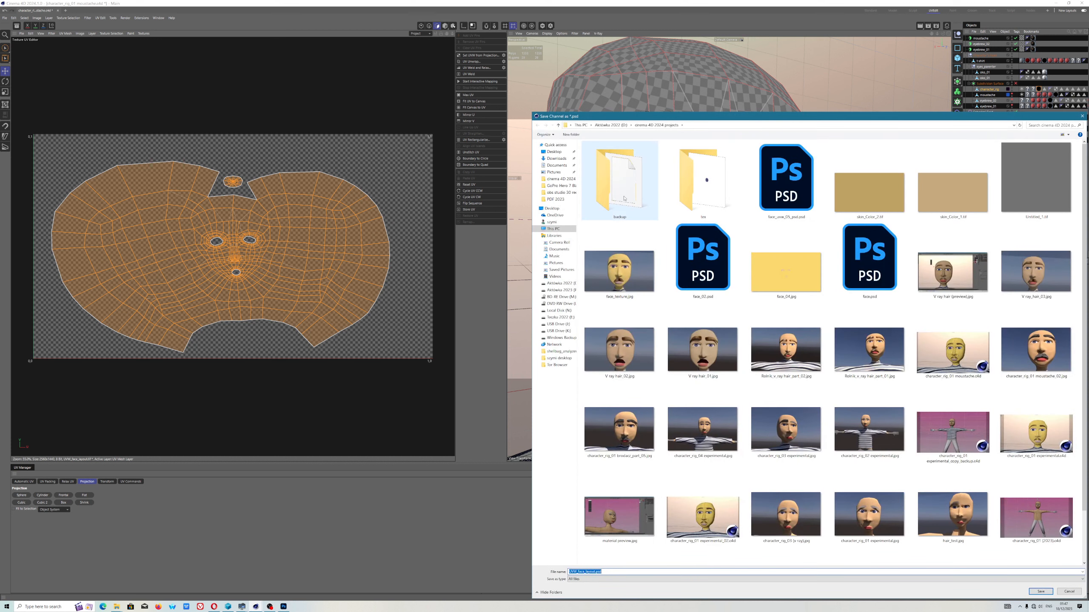
Step: Try to save the PSD texture in the projects folder under the existing name UVW_face_layout
{"action": "right_click", "coordinate": [738, 221]}
{"action": "mouse_move", "coordinate": [768, 238]}
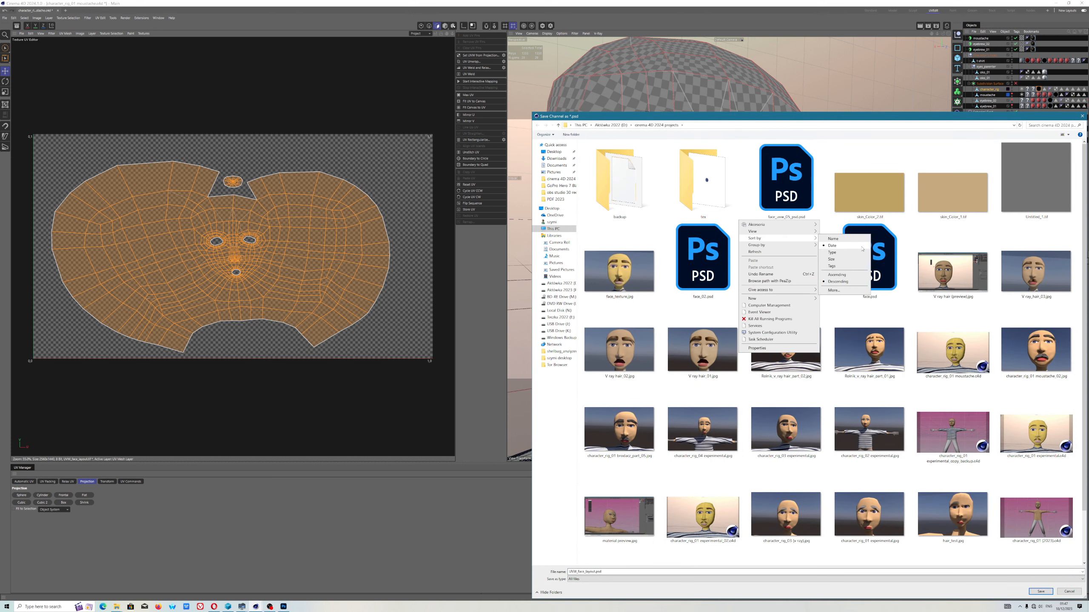
{"action": "left_click", "coordinate": [826, 126]}
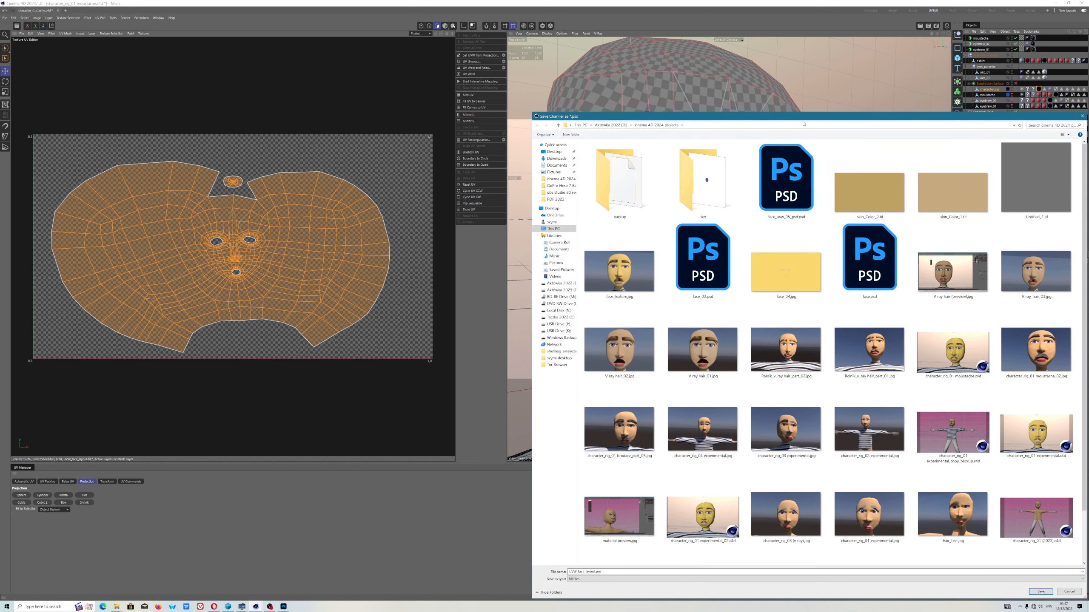
{"action": "left_click", "coordinate": [785, 180]}
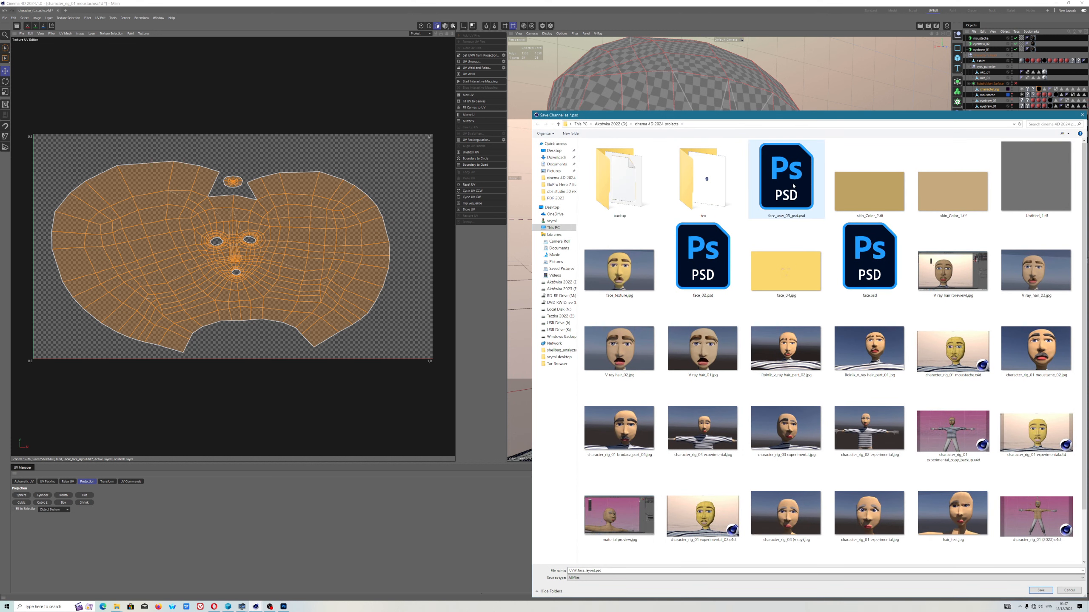
{"action": "left_click", "coordinate": [1041, 590]}
{"action": "left_click", "coordinate": [558, 304]}
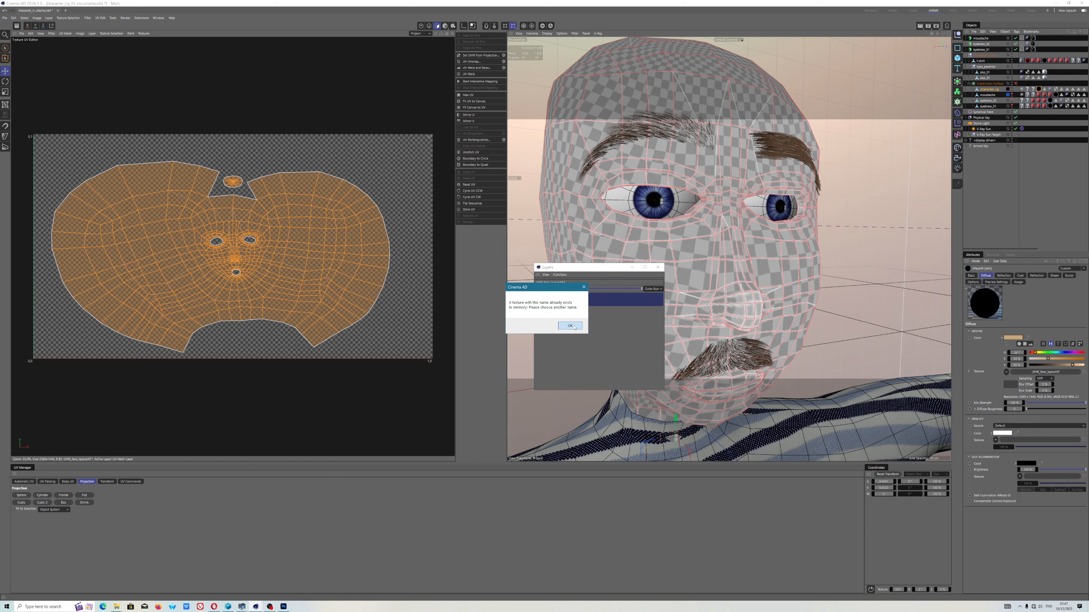
{"action": "left_click", "coordinate": [570, 326]}
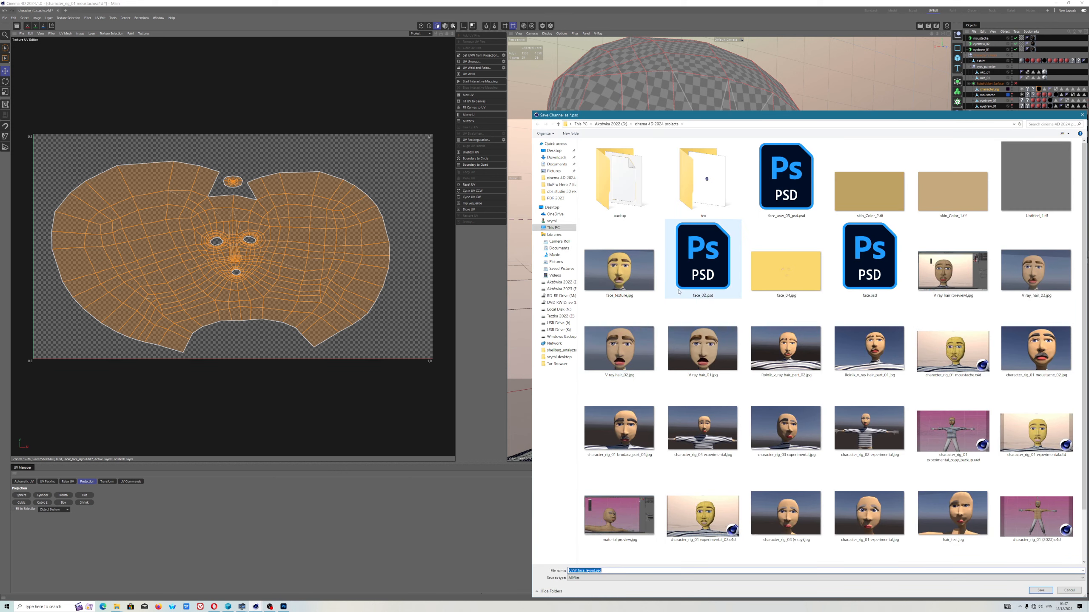
Step: Add the suffix _06 to the texture's file name and save it as UVW_face_layout_06.psd
{"action": "left_click", "coordinate": [600, 570]}
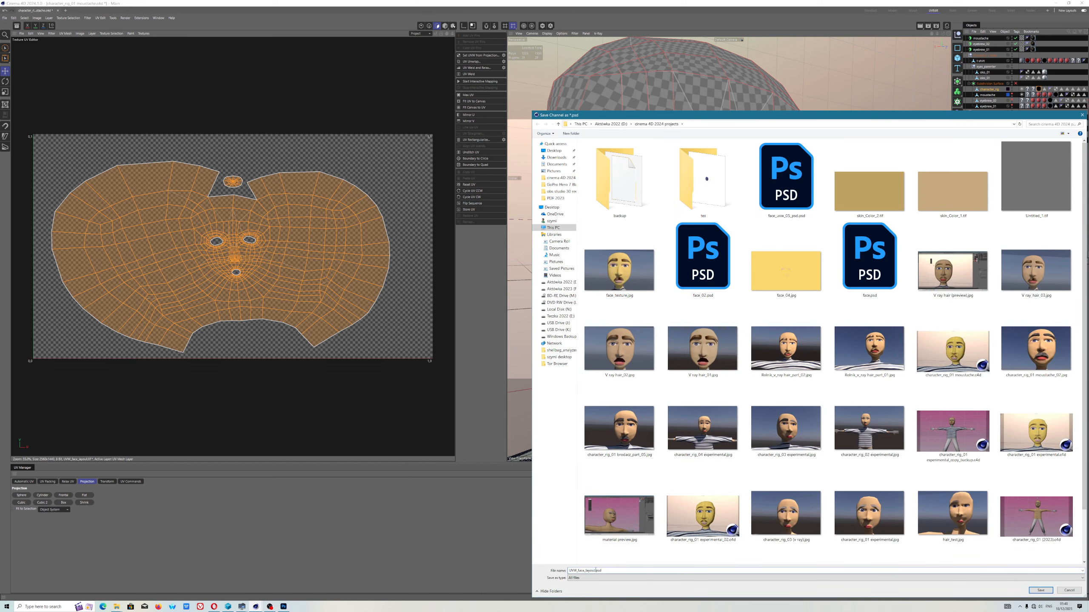
{"action": "type", "text": "_06"}
{"action": "left_click", "coordinate": [1040, 591]}
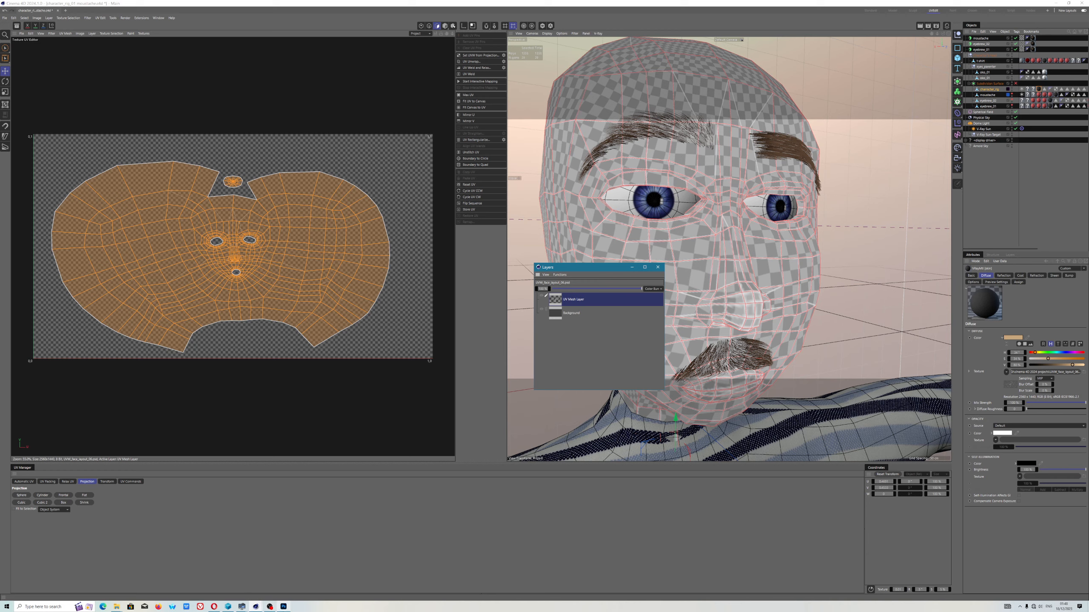
Step: Switch to Photoshop and open UVW_face_layout_06.psd from the projects folder
{"action": "left_click", "coordinate": [284, 606]}
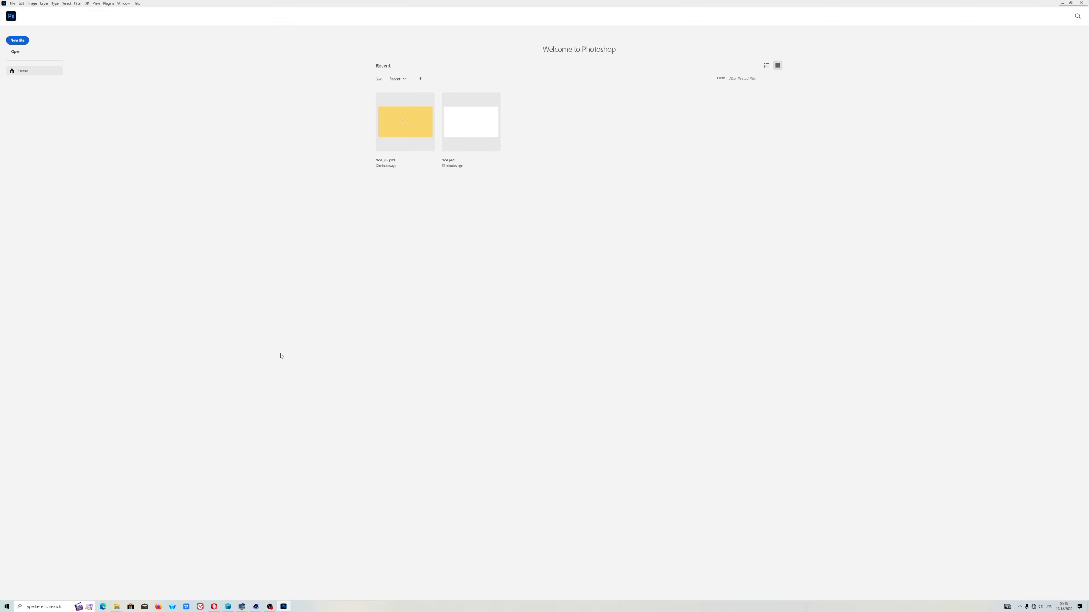
{"action": "left_click", "coordinate": [16, 52]}
{"action": "left_click", "coordinate": [277, 73]}
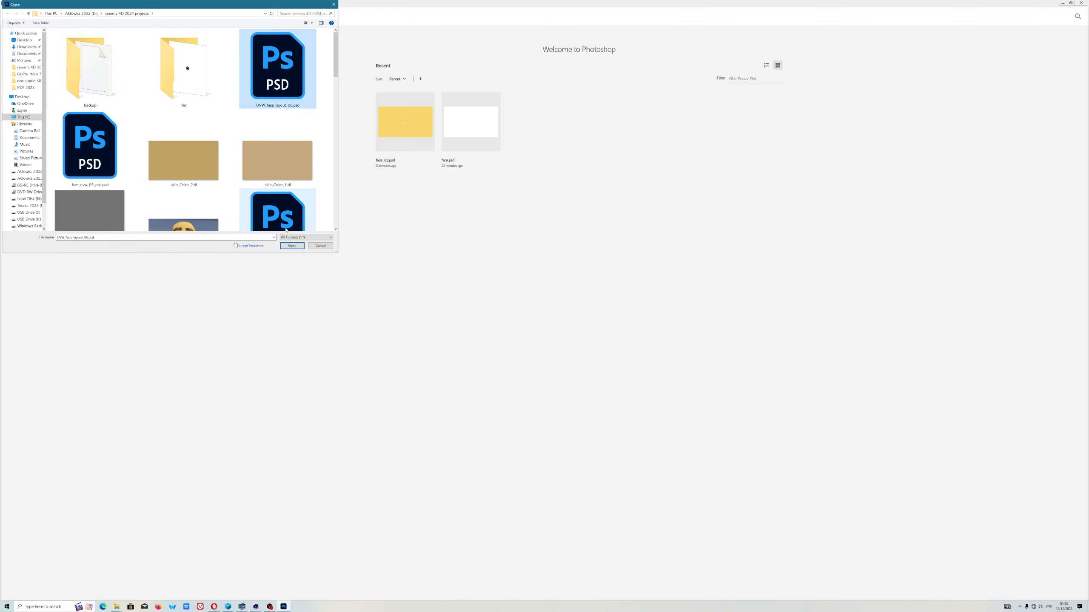
{"action": "double_click", "coordinate": [277, 73]}
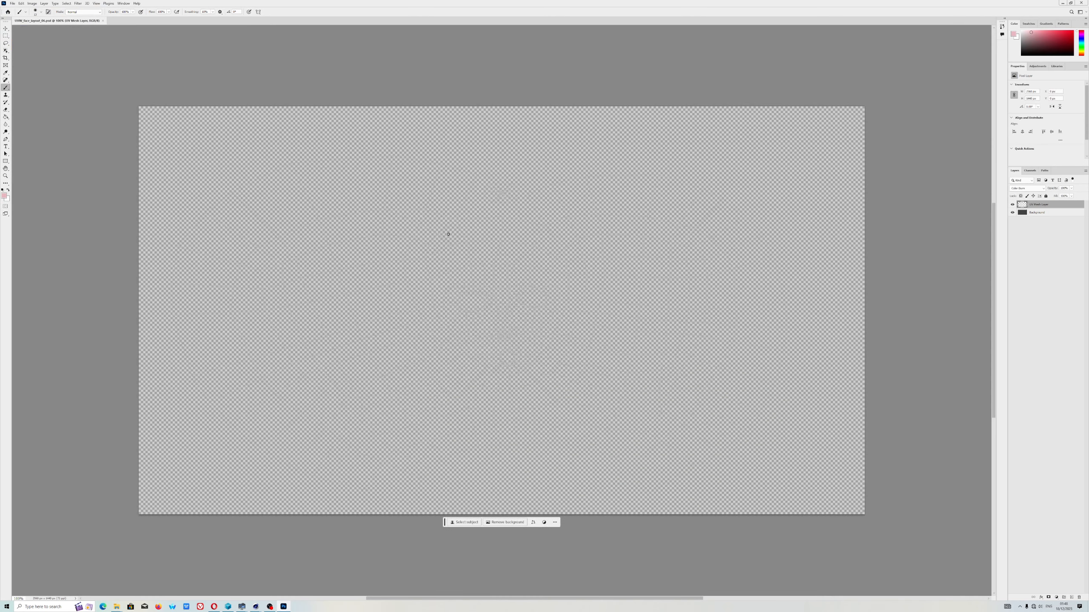
Step: Set the blending mode of both the Background layer and the UV Mesh Layer to Normal
{"action": "left_click", "coordinate": [1038, 212]}
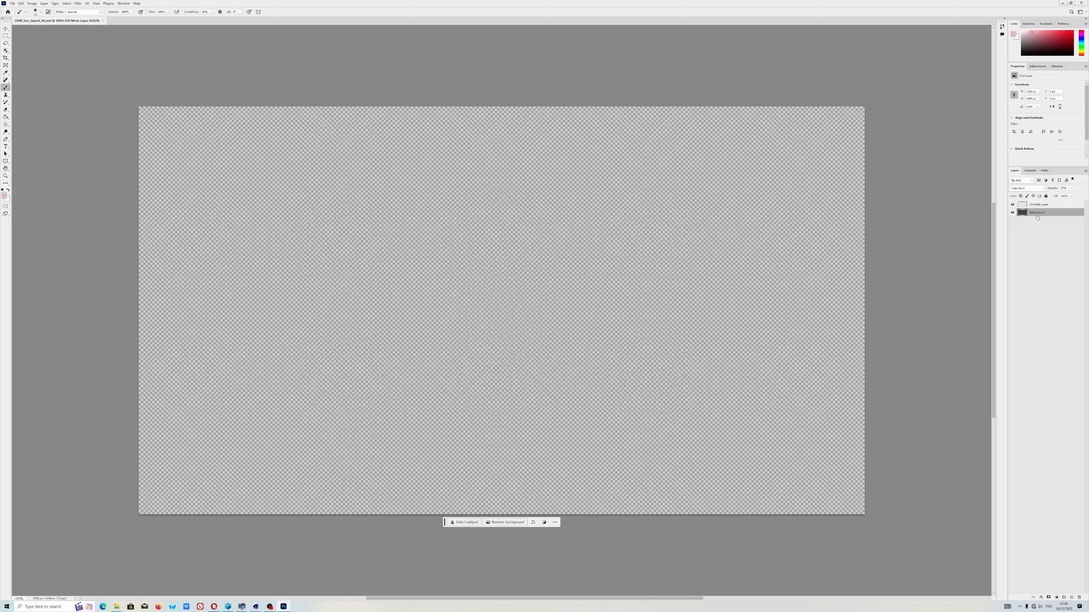
{"action": "left_click", "coordinate": [1032, 189]}
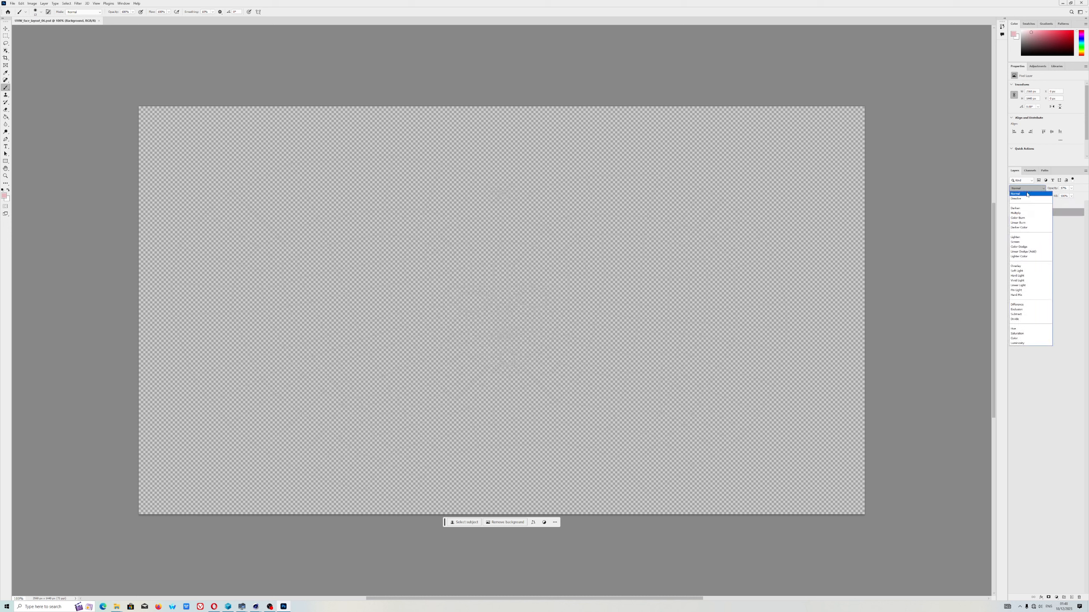
{"action": "left_click", "coordinate": [1031, 190]}
{"action": "left_click", "coordinate": [1035, 204]}
{"action": "left_click", "coordinate": [1028, 189]}
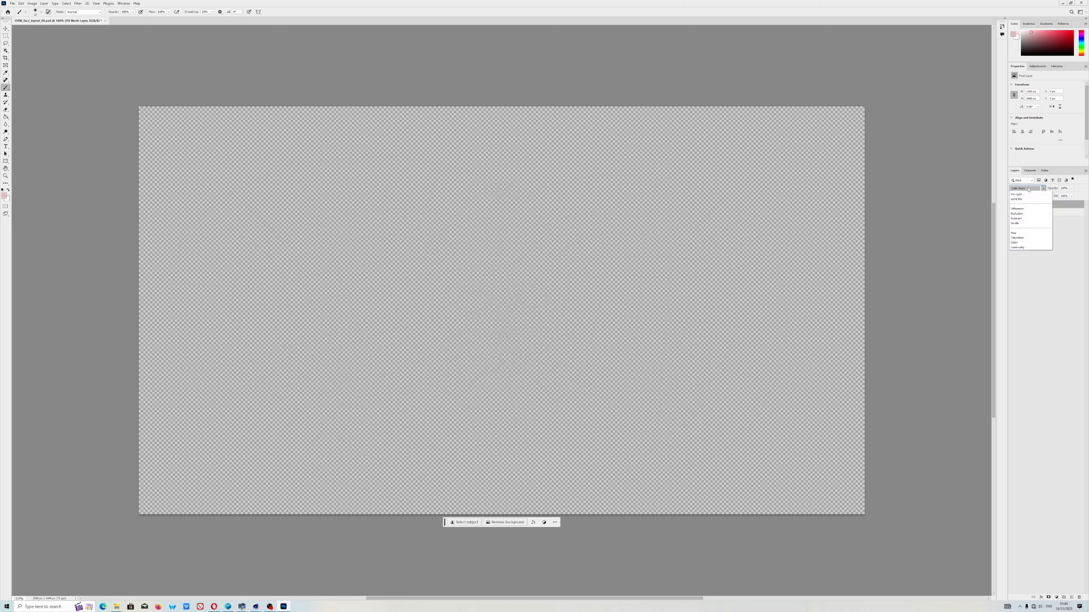
{"action": "left_click", "coordinate": [1027, 194]}
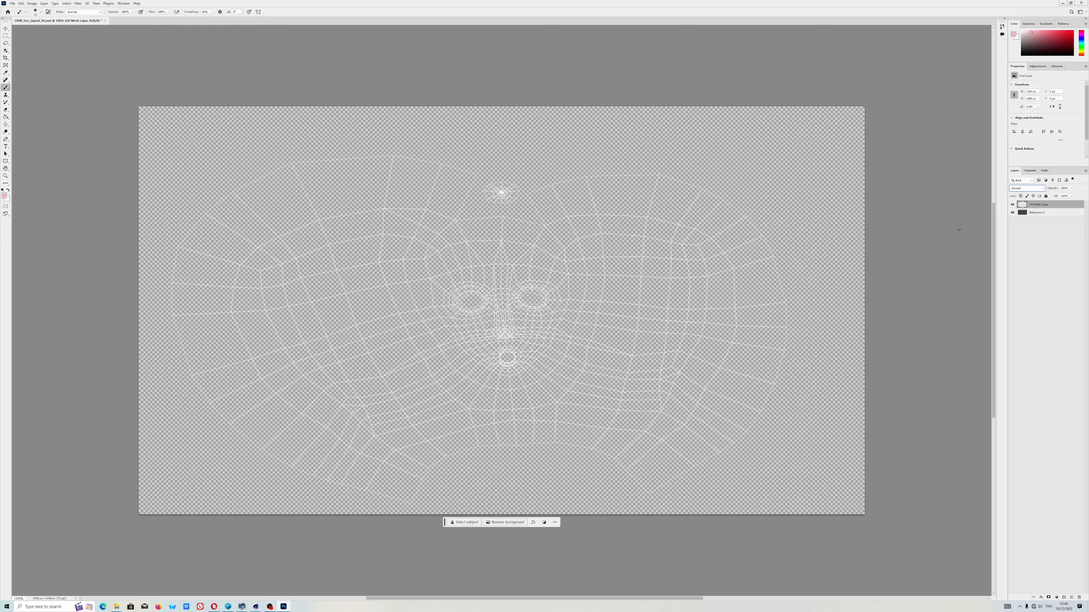
Step: Move the Background layer above the UV Mesh Layer and set its blending mode to Multiply
{"action": "left_click", "coordinate": [1042, 213]}
{"action": "left_click_drag", "start_coordinate": [1041, 213], "coordinate": [1041, 205]}
{"action": "left_click", "coordinate": [1028, 189]}
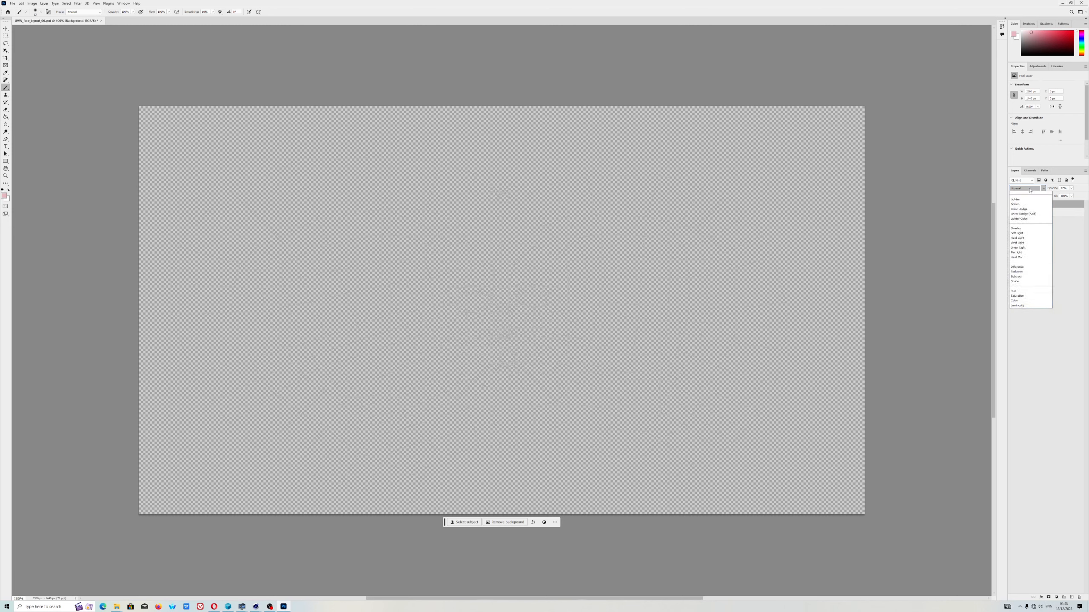
{"action": "left_click", "coordinate": [1030, 213]}
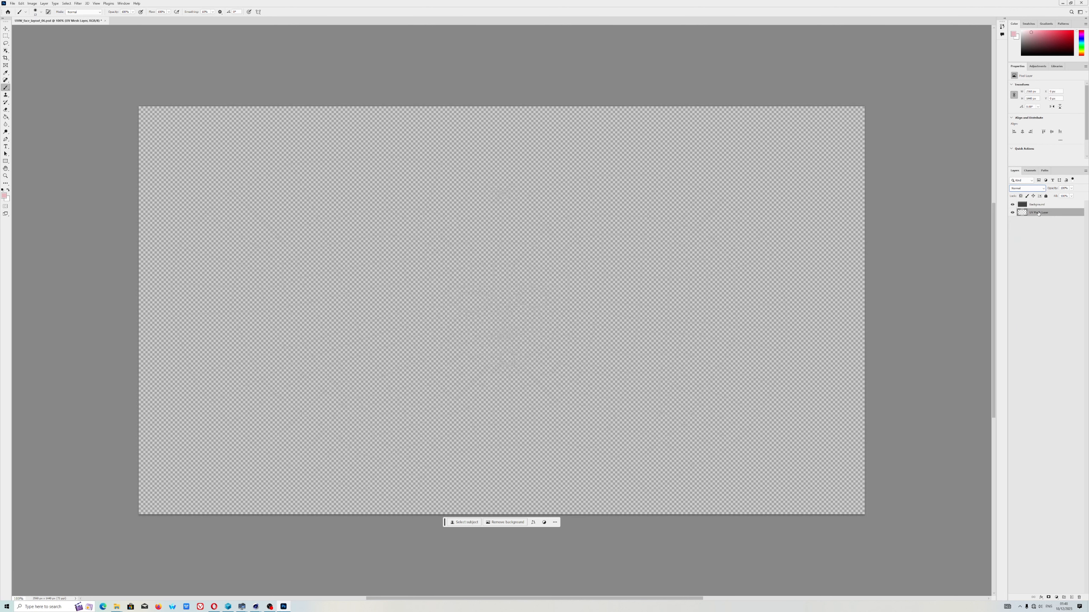
Step: Raise the Background layer's opacity and move the UV Mesh Layer back above it
{"action": "left_click", "coordinate": [1040, 207]}
{"action": "left_click", "coordinate": [1073, 189]}
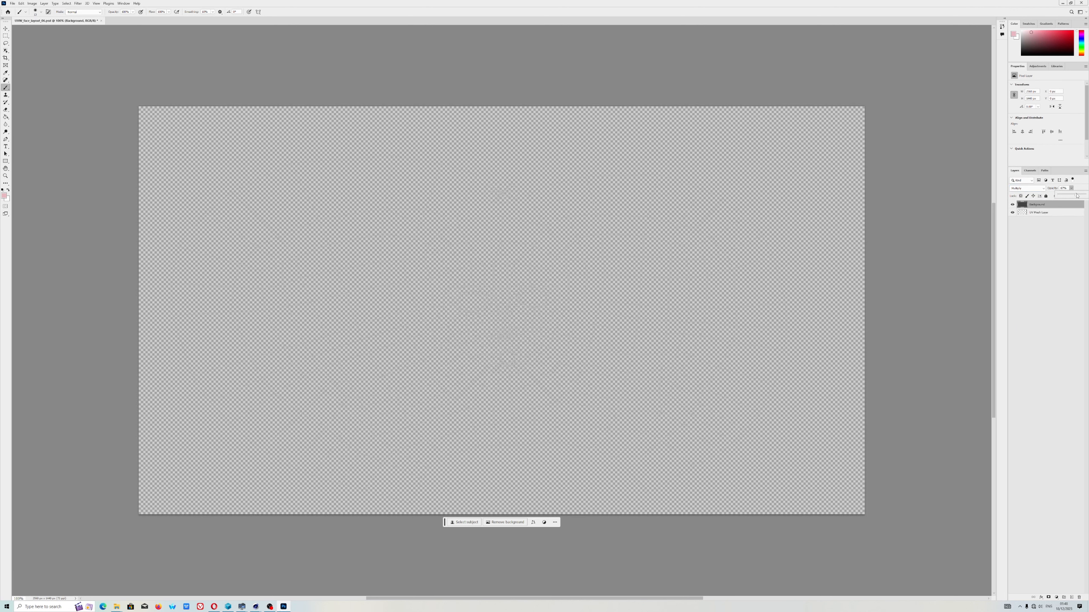
{"action": "left_click_drag", "start_coordinate": [1077, 195], "coordinate": [1080, 196]}
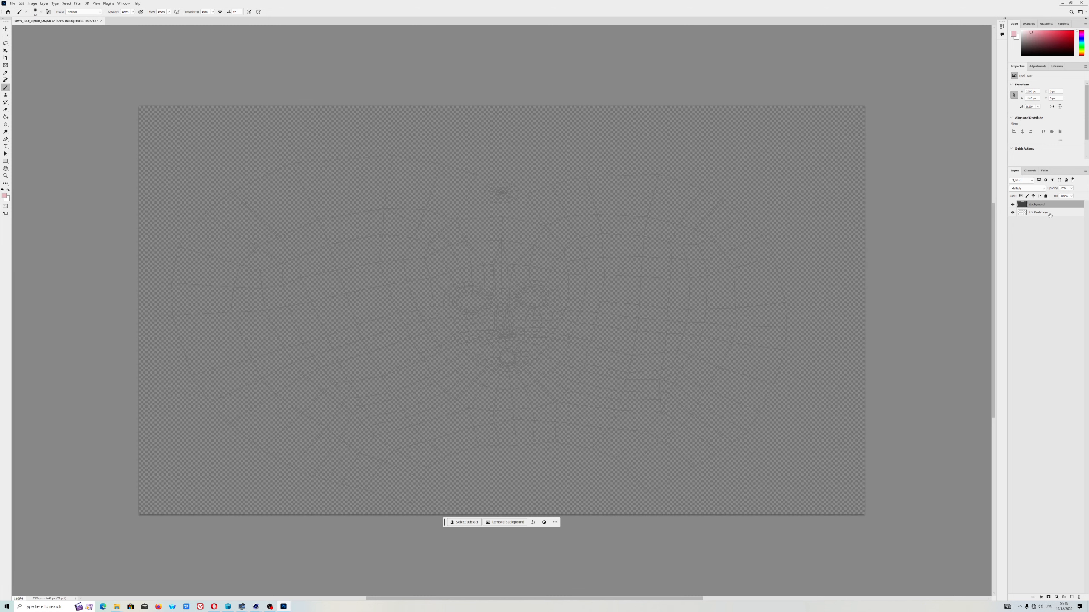
{"action": "left_click", "coordinate": [1052, 213]}
{"action": "left_click_drag", "start_coordinate": [1044, 213], "coordinate": [1044, 201]}
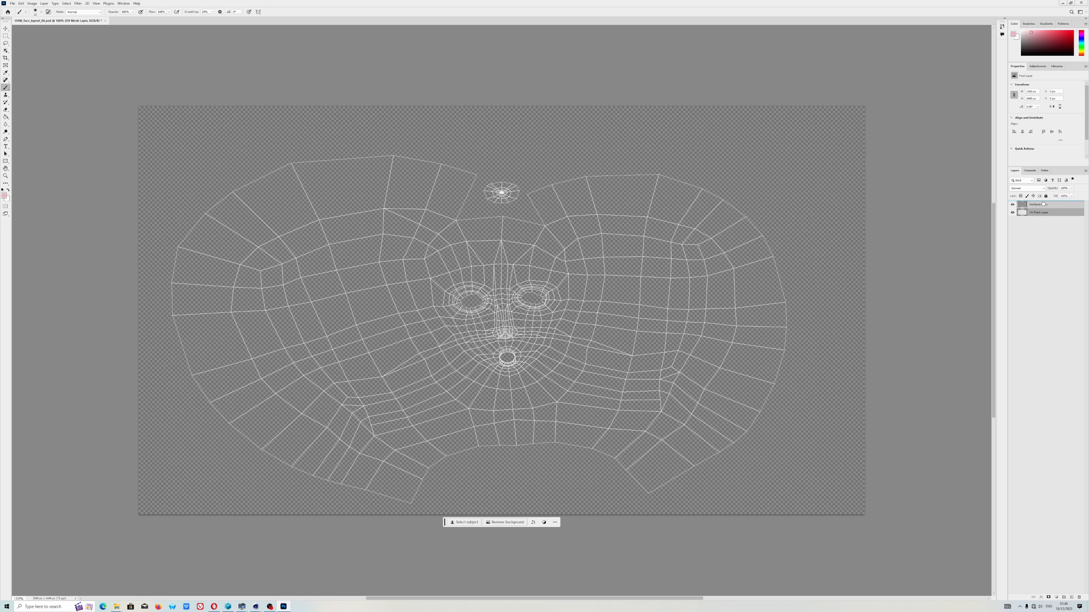
Step: Set the Background layer's opacity to 100%
{"action": "left_click", "coordinate": [1042, 213]}
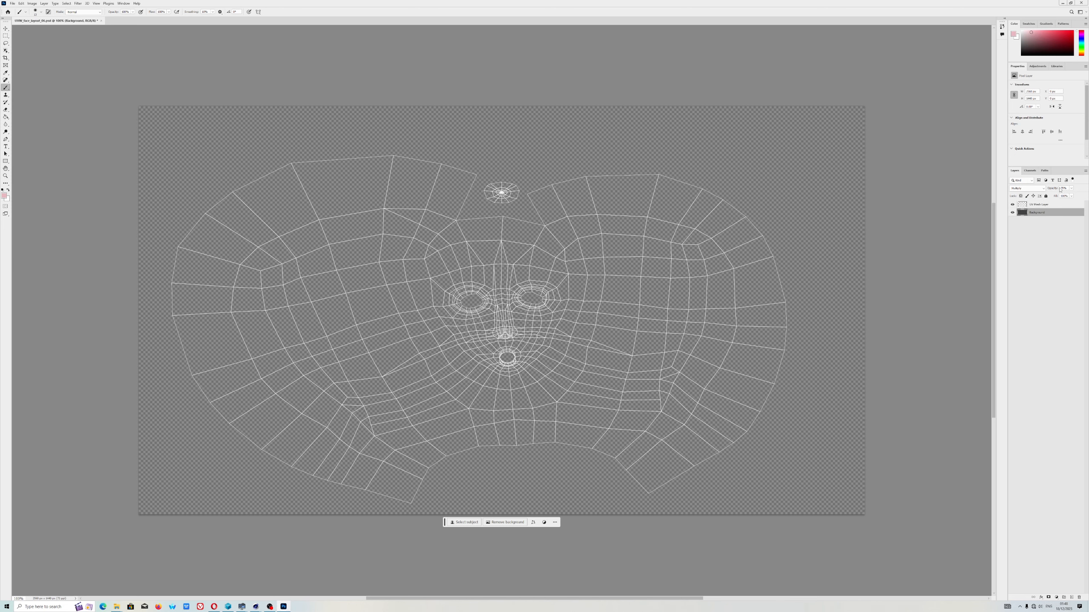
{"action": "left_click", "coordinate": [1072, 190]}
{"action": "left_click_drag", "start_coordinate": [1078, 196], "coordinate": [1081, 197]}
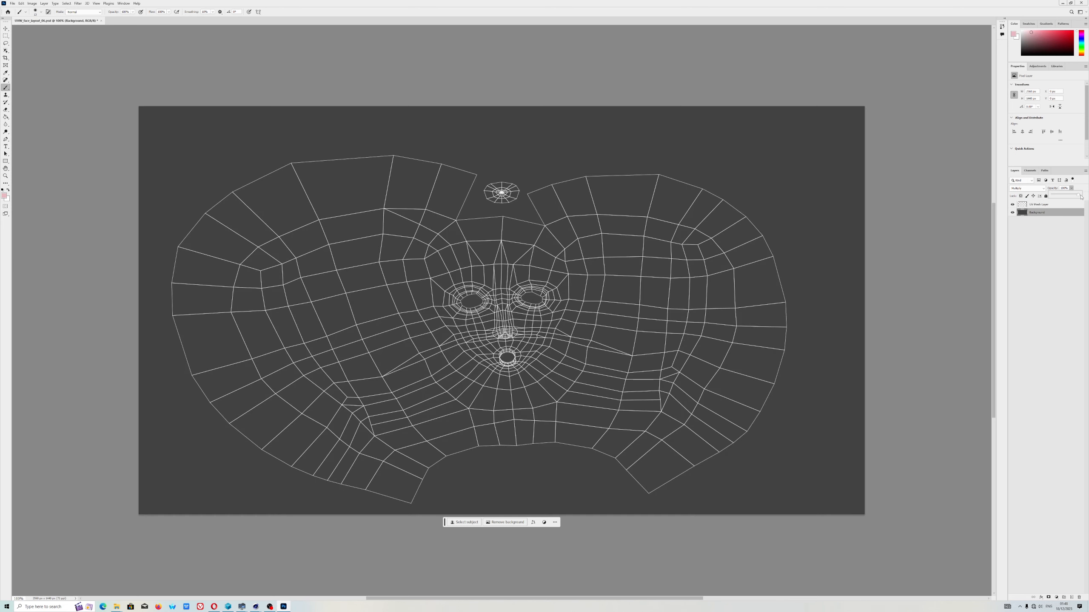
Step: Save the layered face layout document under its current name
{"action": "left_click", "coordinate": [794, 17]}
{"action": "left_click", "coordinate": [12, 3]}
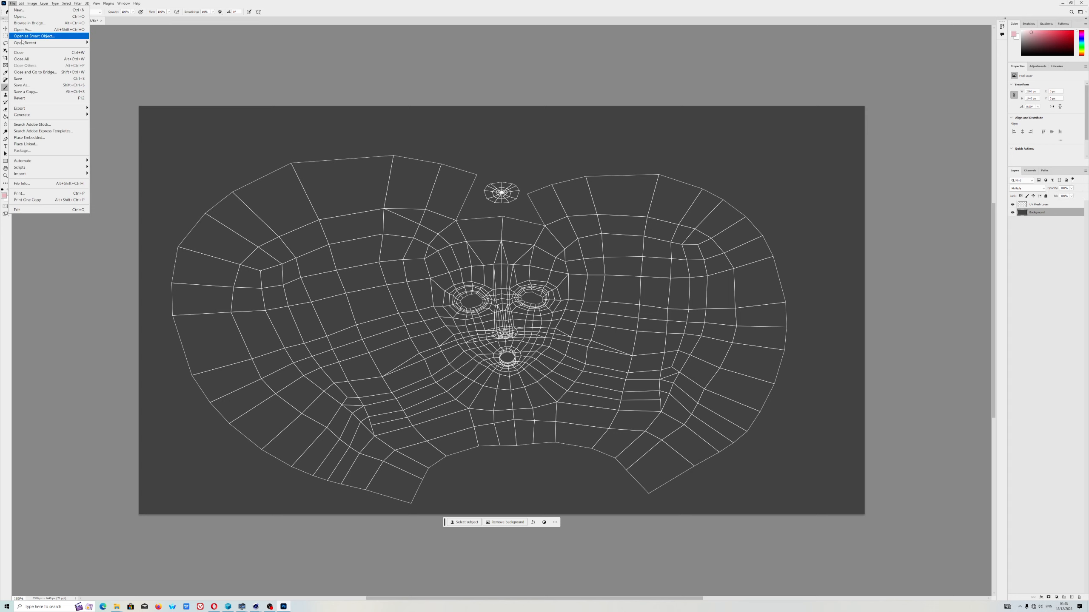
{"action": "left_click", "coordinate": [24, 79]}
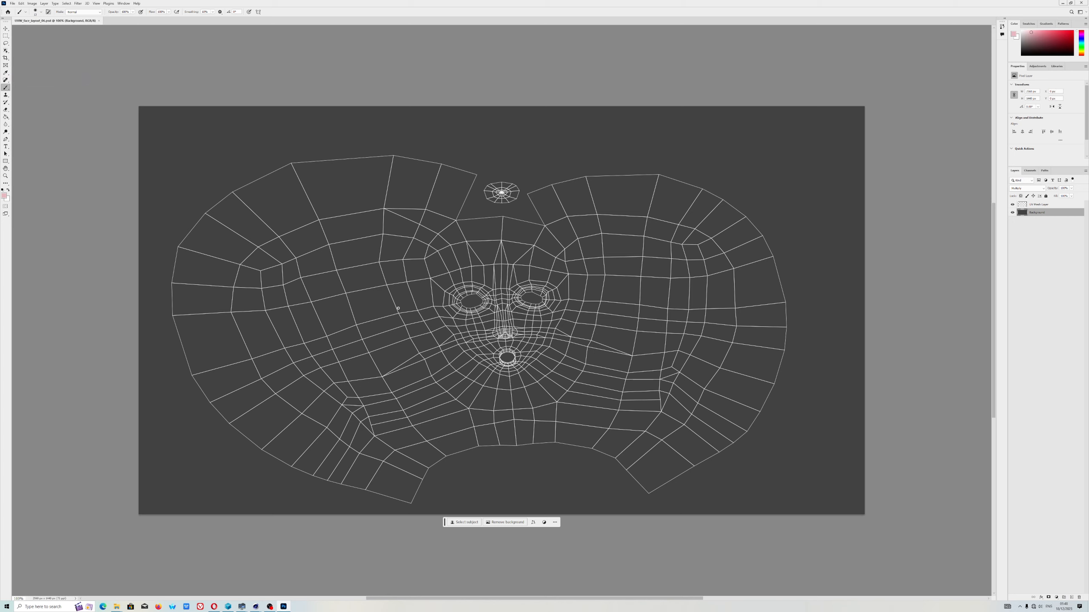
Step: Choose a pale peach skin tone as the foreground colour and fill the Background layer with it using the Paint Bucket
{"action": "left_click", "coordinate": [6, 118]}
{"action": "left_click", "coordinate": [5, 196]}
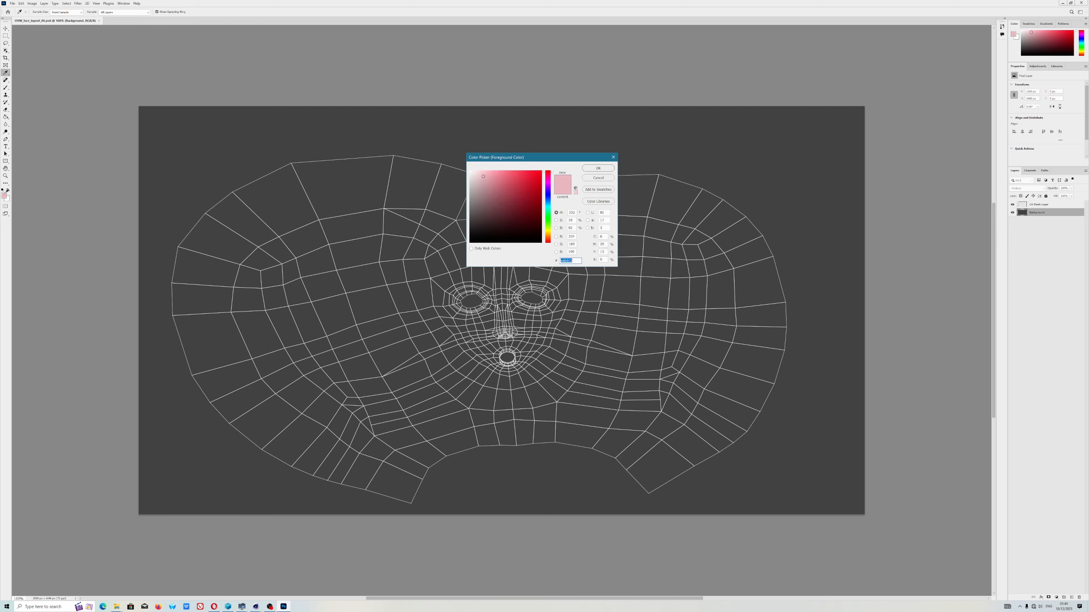
{"action": "left_click_drag", "start_coordinate": [548, 193], "coordinate": [547, 236]}
{"action": "left_click", "coordinate": [486, 181]}
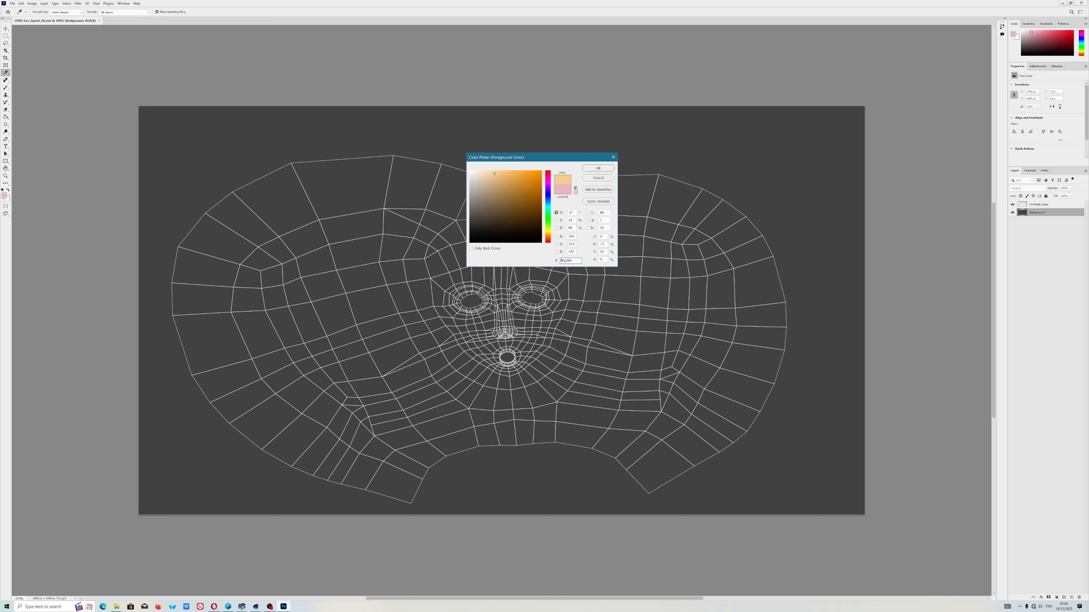
{"action": "left_click", "coordinate": [586, 170]}
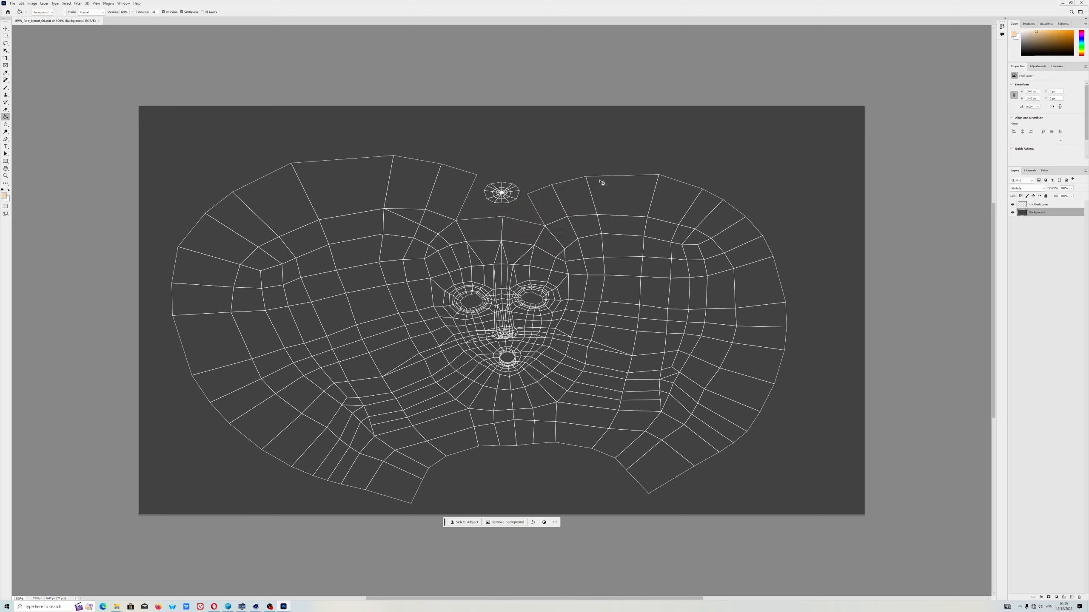
{"action": "left_click", "coordinate": [612, 194]}
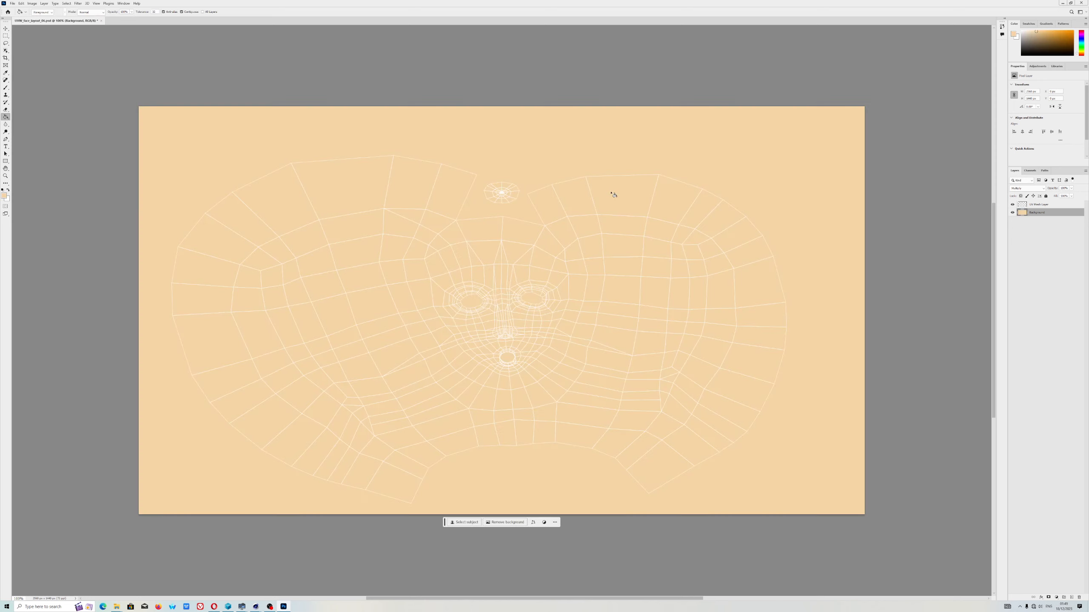
Step: Set the foreground colour to a darker, pinkish peach and activate the History Brush for the area around the eyes
{"action": "left_click", "coordinate": [5, 103]}
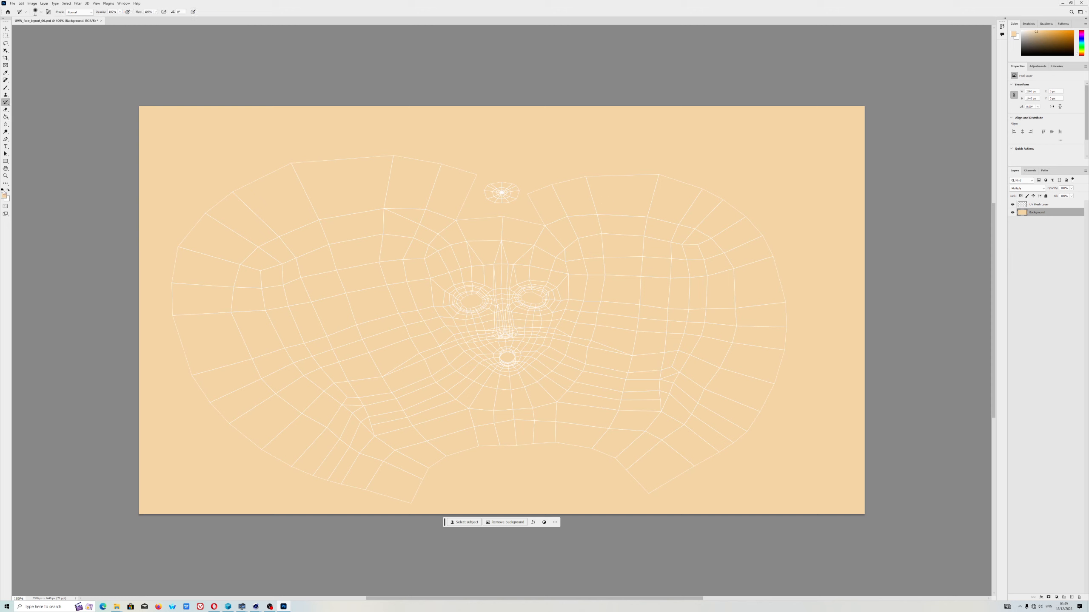
{"action": "left_click", "coordinate": [4, 195]}
{"action": "type", "text": "f0b37d"}
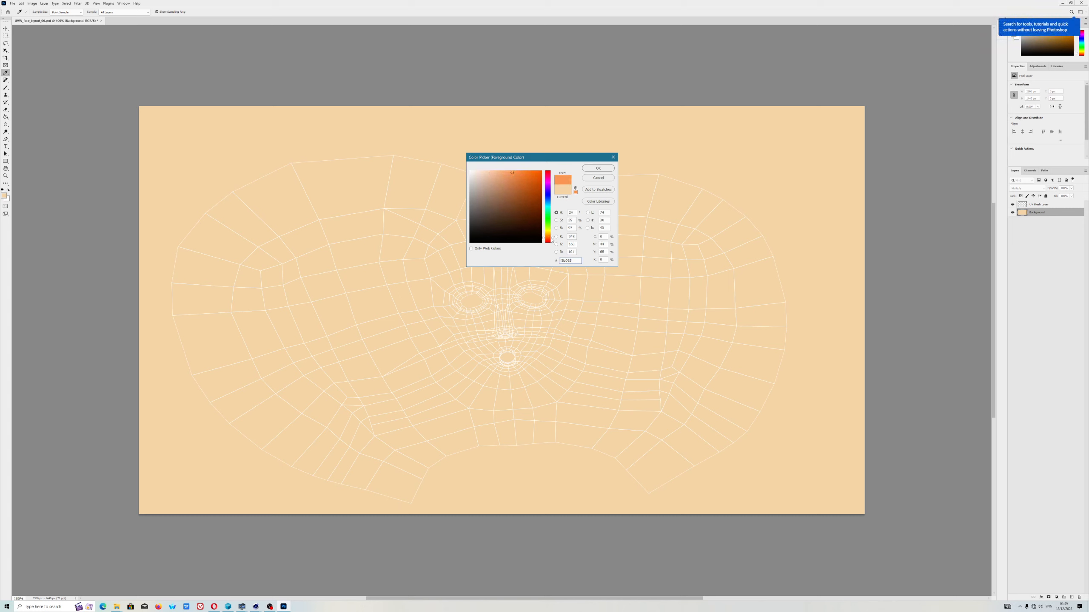
{"action": "left_click_drag", "start_coordinate": [508, 188], "coordinate": [493, 176]}
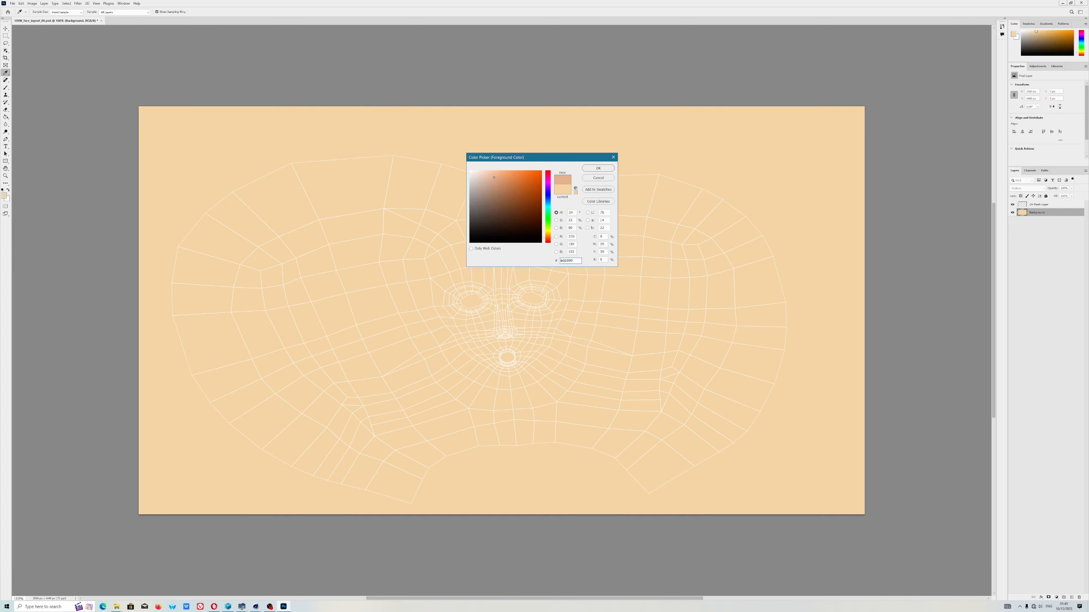
{"action": "left_click", "coordinate": [597, 168]}
{"action": "key", "text": "y"}
{"action": "scroll", "coordinate": [508, 317], "scroll_direction": "up", "scroll_amount": 5, "text": "alt"}
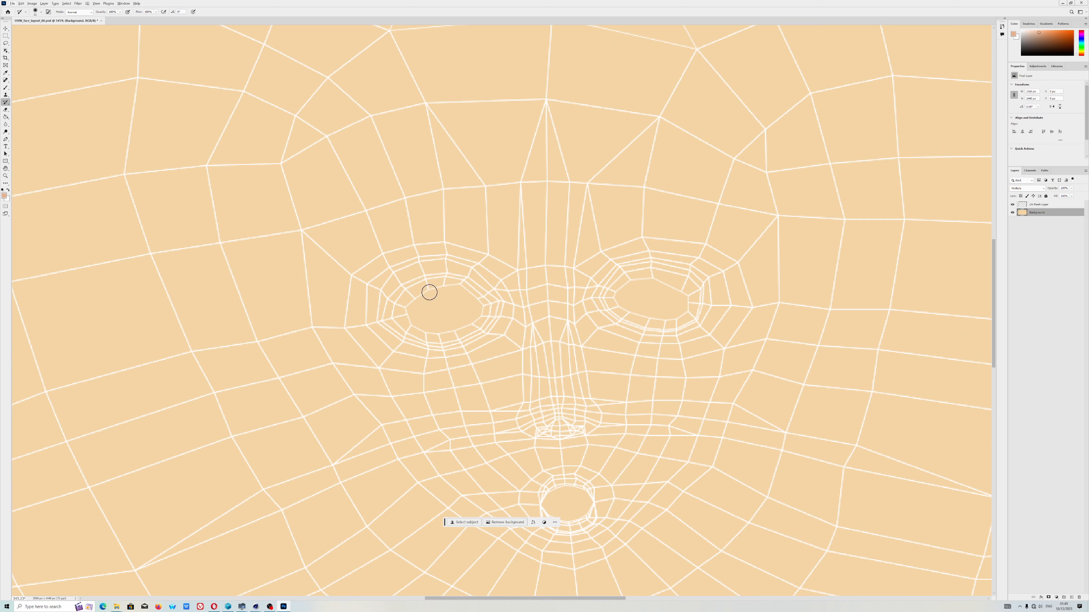
Step: Try a History Brush stroke around the left eye, undo it and reselect the Background layer
{"action": "left_click_drag", "start_coordinate": [429, 276], "coordinate": [395, 301]}
{"action": "key", "text": "ctrl+z"}
{"action": "left_click", "coordinate": [1038, 205]}
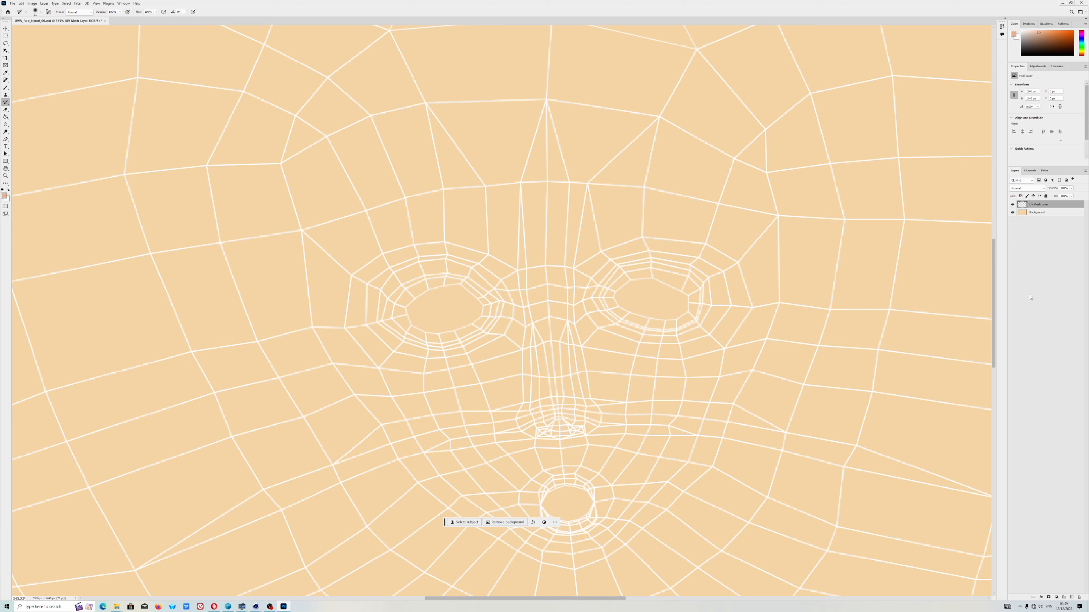
{"action": "left_click", "coordinate": [1034, 215]}
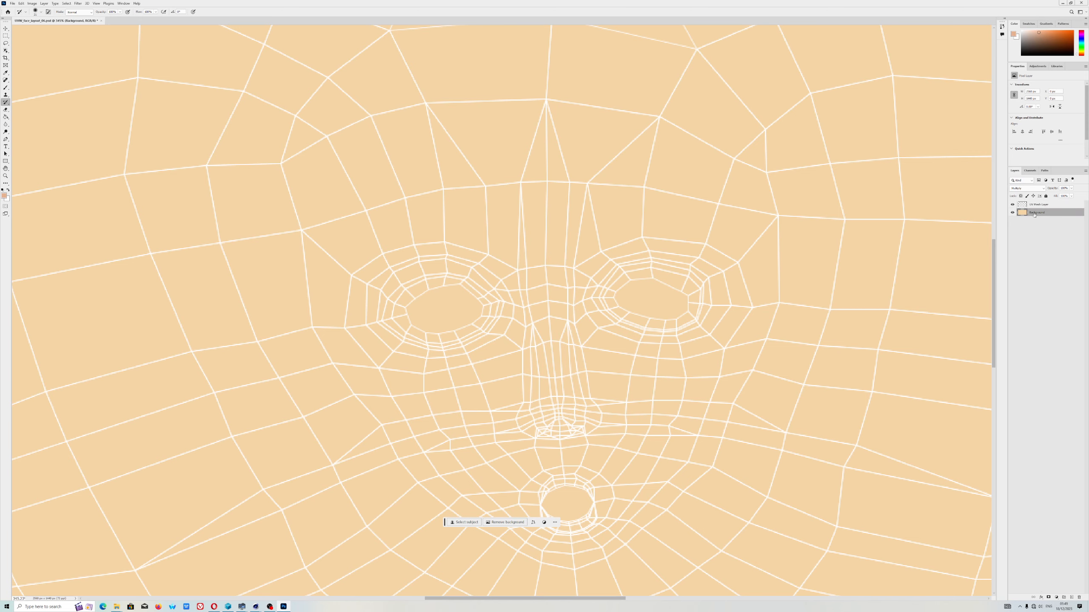
Step: Move the Background layer above the UV Mesh Layer and set the UV Mesh Layer's blend mode to Multiply
{"action": "left_click_drag", "start_coordinate": [1035, 215], "coordinate": [1035, 202]}
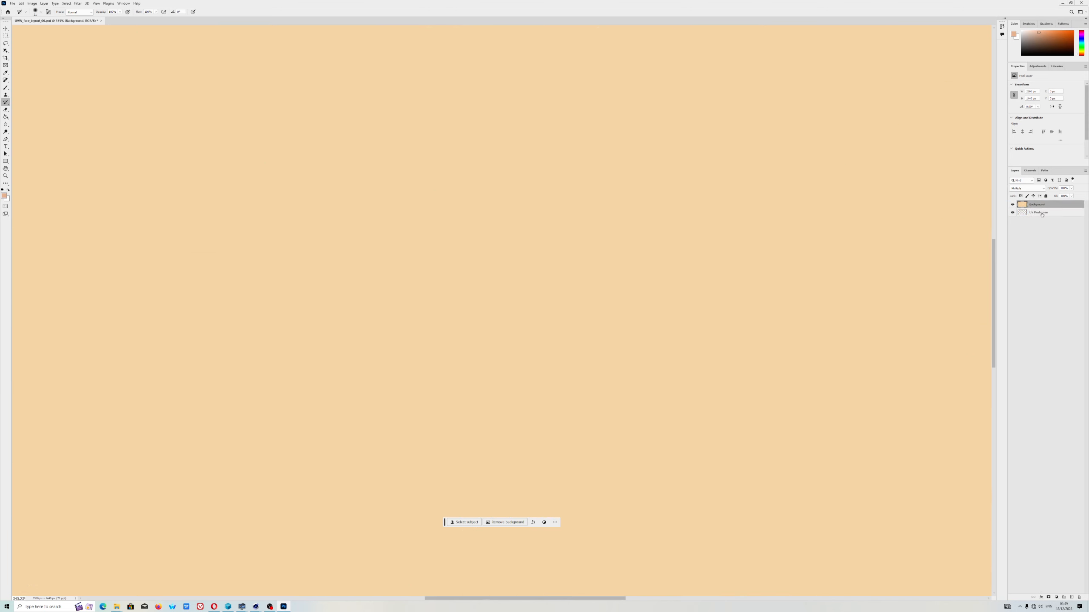
{"action": "left_click", "coordinate": [1042, 213]}
{"action": "left_click", "coordinate": [1034, 189]}
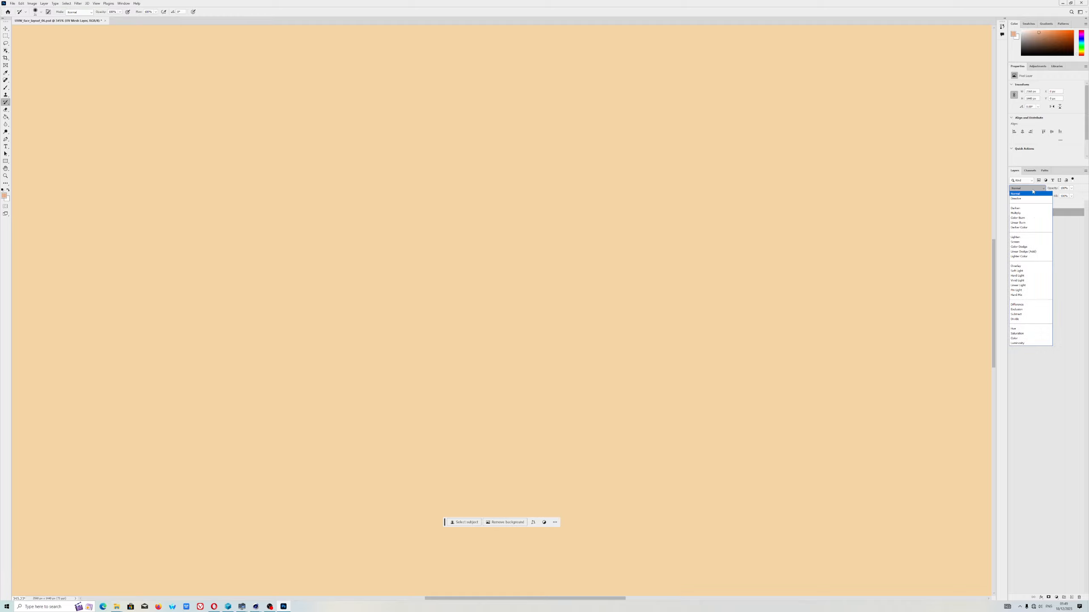
{"action": "left_click", "coordinate": [1027, 213]}
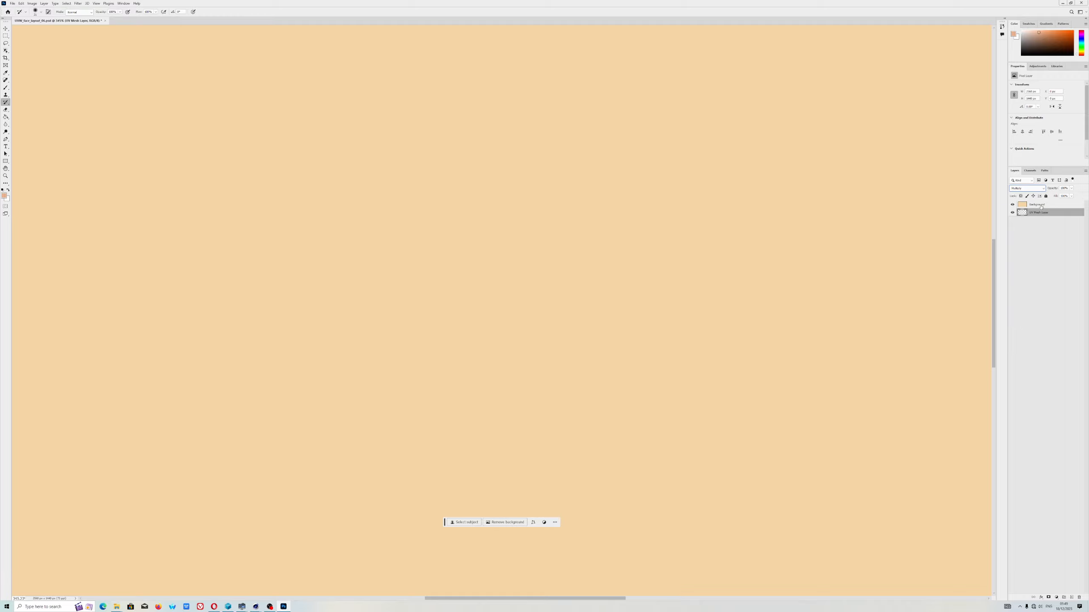
Step: Set the Background layer's blend mode to Normal
{"action": "left_click", "coordinate": [1042, 206]}
{"action": "left_click", "coordinate": [1027, 189]}
{"action": "left_click", "coordinate": [1027, 194]}
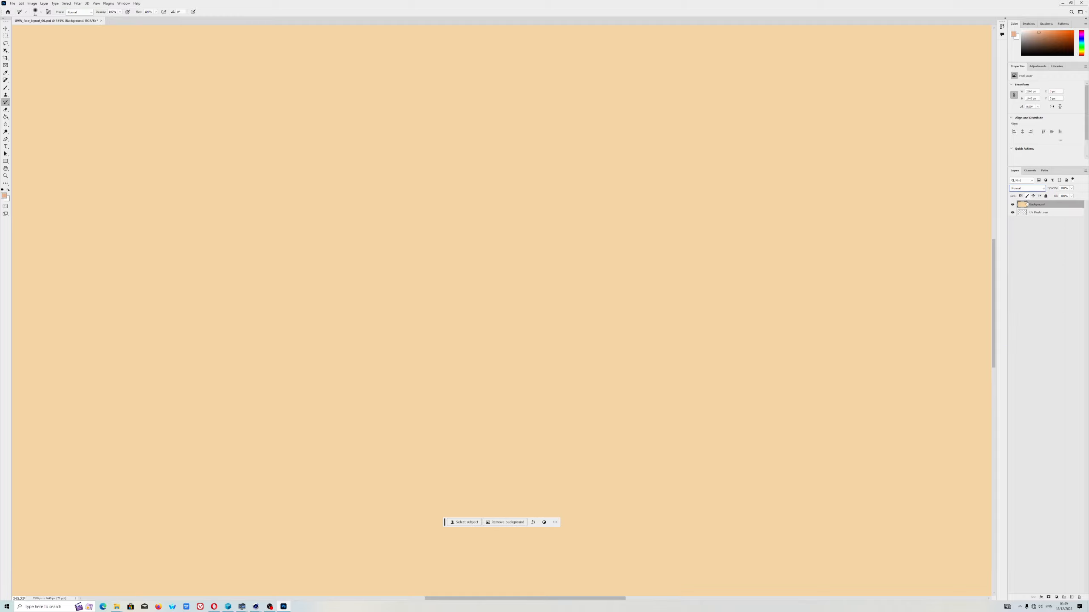
Step: Move the UV Mesh Layer above the Background layer and set its blend mode to Normal
{"action": "left_click", "coordinate": [1035, 213]}
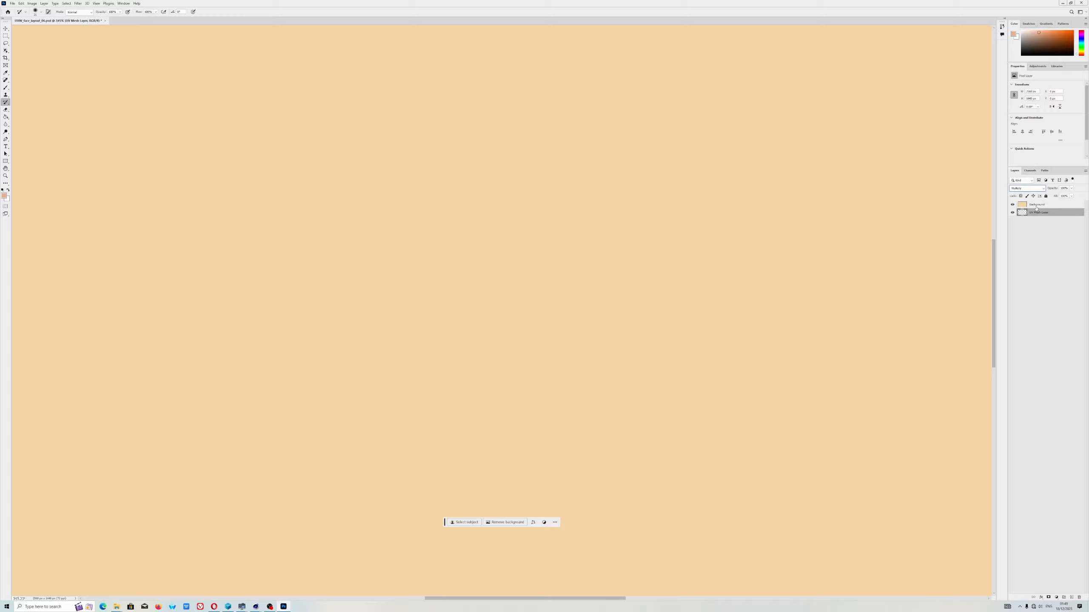
{"action": "left_click", "coordinate": [1036, 207]}
{"action": "left_click", "coordinate": [1037, 214]}
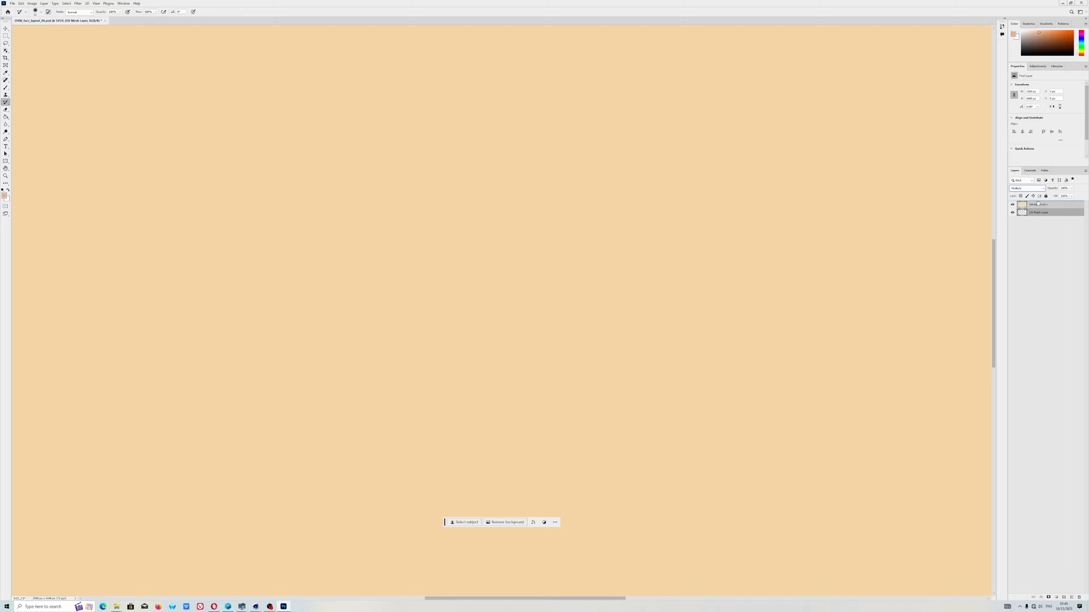
{"action": "left_click", "coordinate": [1027, 189]}
{"action": "left_click", "coordinate": [1027, 194]}
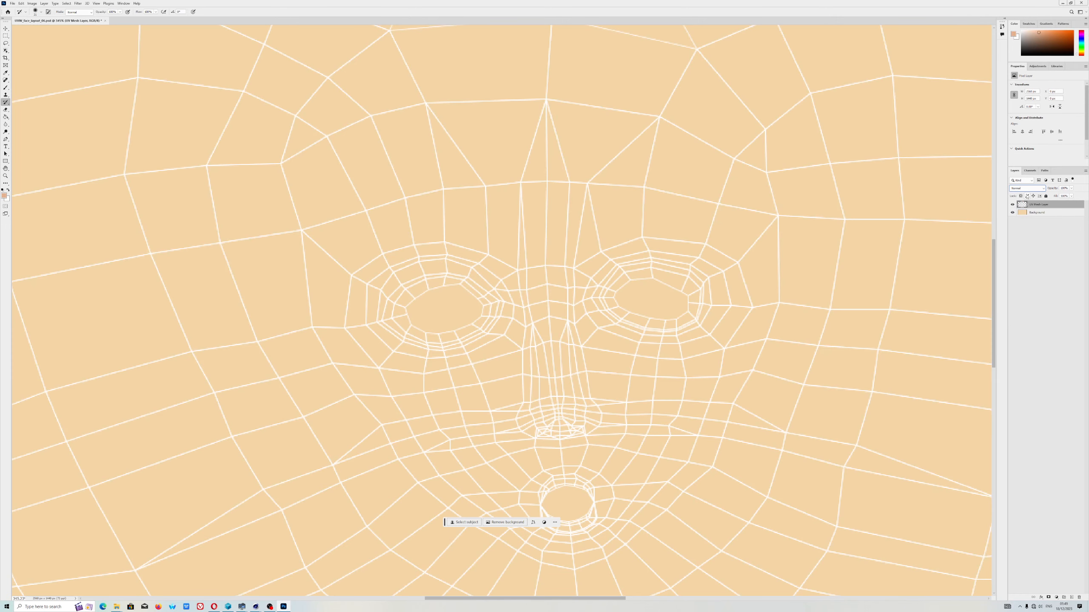
Step: Try History Brush strokes above the left eye on the Background layer, before and after swapping the foreground and background colours
{"action": "left_click", "coordinate": [1037, 213]}
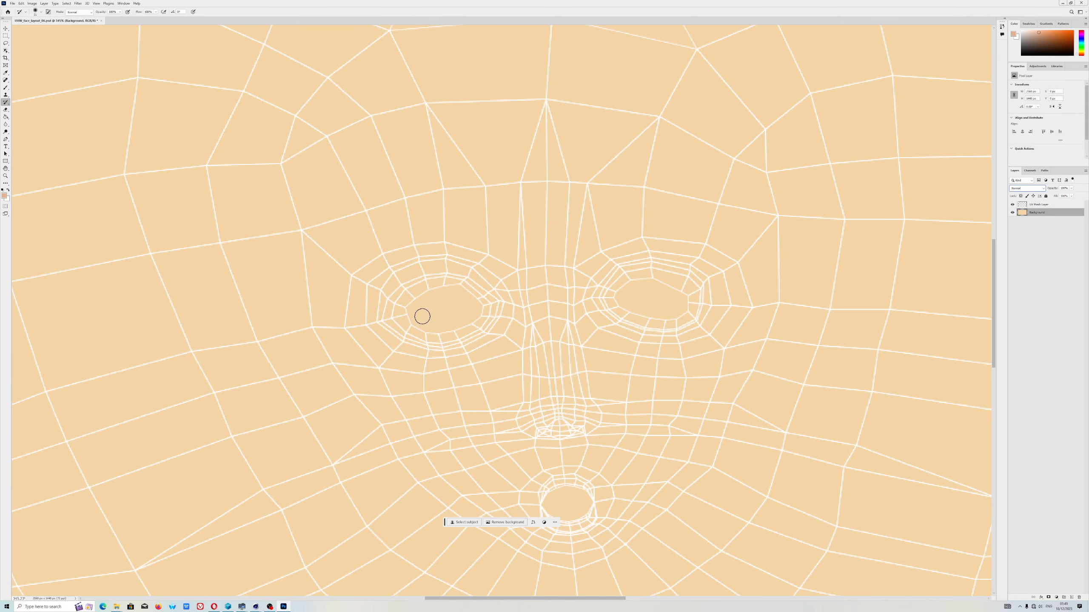
{"action": "left_click_drag", "start_coordinate": [398, 286], "coordinate": [450, 276]}
{"action": "scroll", "coordinate": [446, 283], "scroll_direction": "down", "scroll_amount": 1}
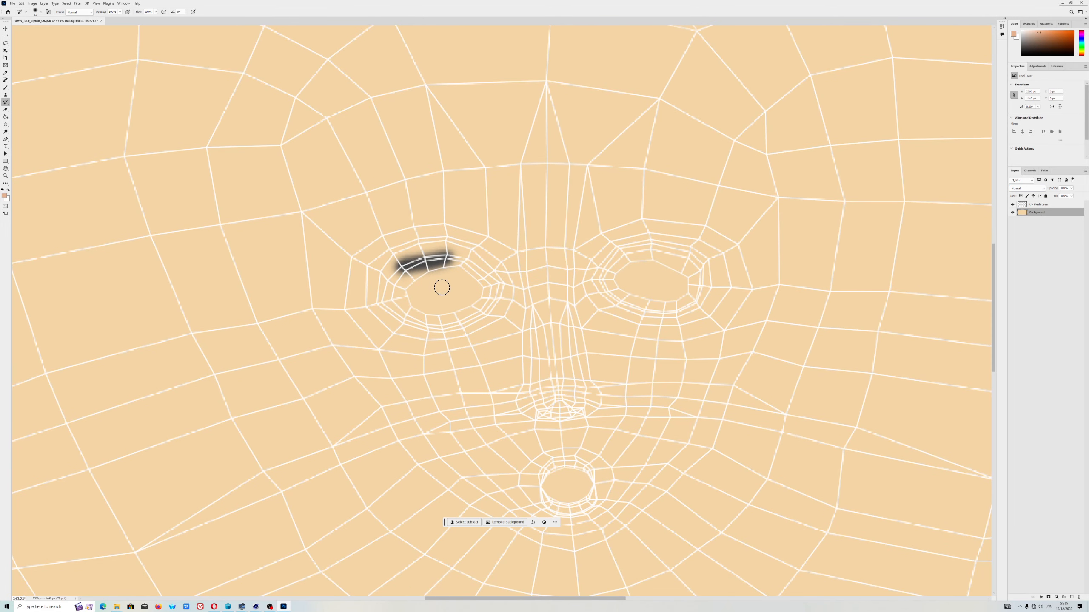
{"action": "key", "text": "ctrl+z"}
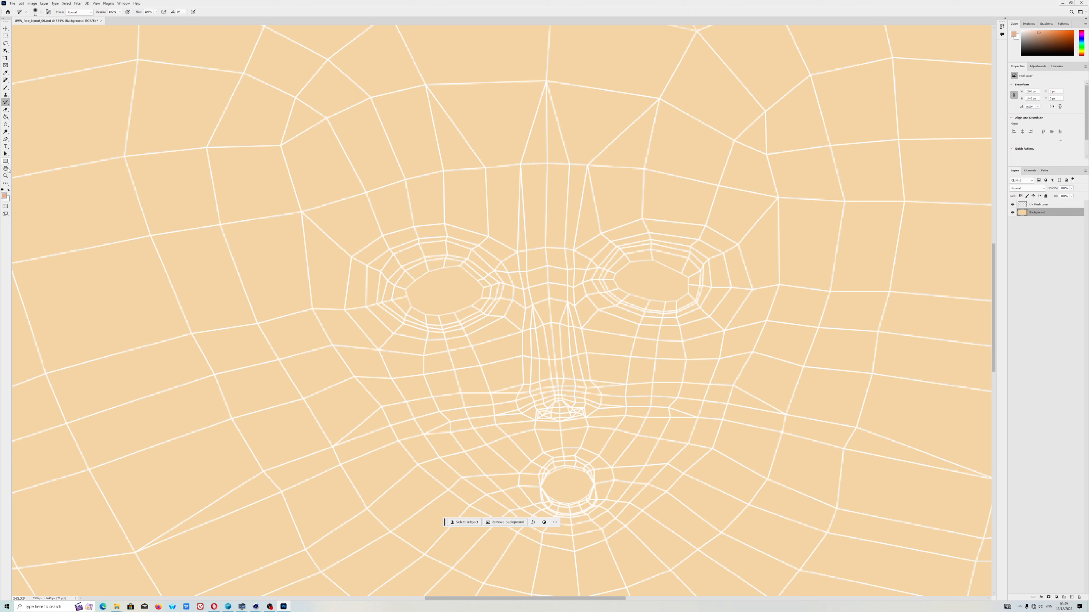
{"action": "left_click", "coordinate": [8, 190]}
{"action": "mouse_move", "coordinate": [445, 271]}
{"action": "left_mouse_down"}
{"action": "mouse_move", "coordinate": [413, 261]}
{"action": "mouse_move", "coordinate": [401, 270]}
{"action": "left_mouse_up"}
{"action": "key", "text": "ctrl+z"}
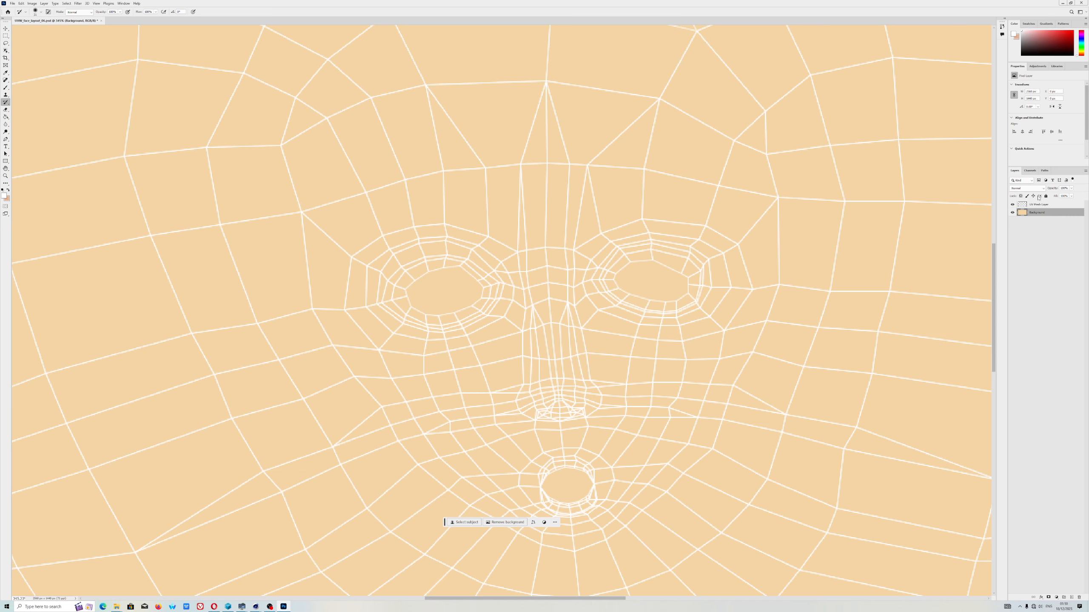
Step: Switch to the regular Brush tool, undo the white test stroke and restore the darker pinkish peach as the foreground colour
{"action": "scroll", "coordinate": [437, 181], "scroll_direction": "down", "scroll_amount": 3, "text": "alt"}
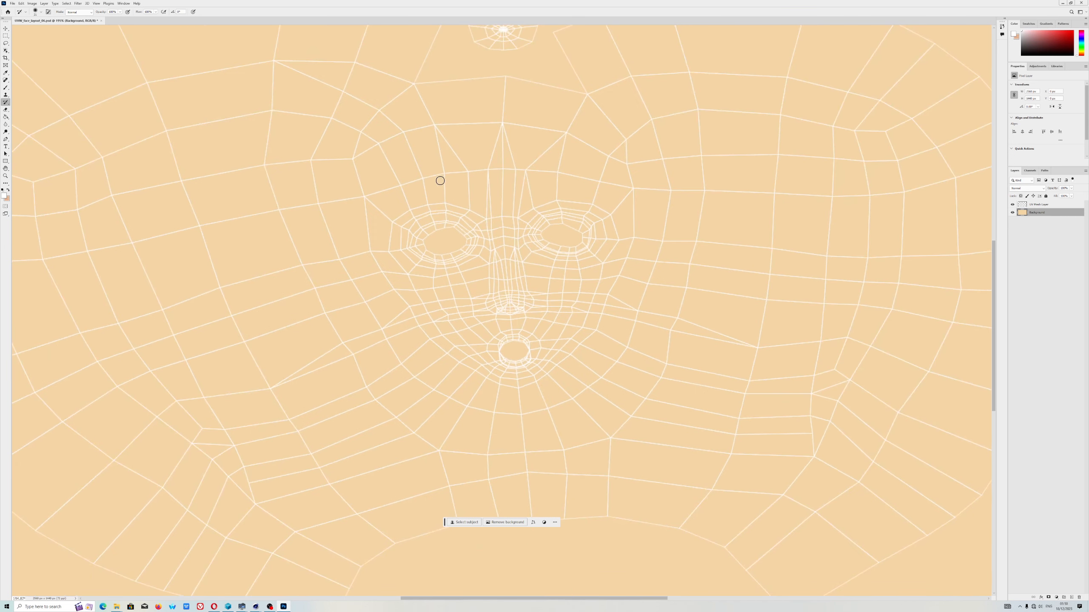
{"action": "scroll", "coordinate": [447, 212], "scroll_direction": "up", "scroll_amount": 2, "text": "alt"}
{"action": "scroll", "coordinate": [447, 212], "scroll_direction": "up", "scroll_amount": 2, "text": "alt"}
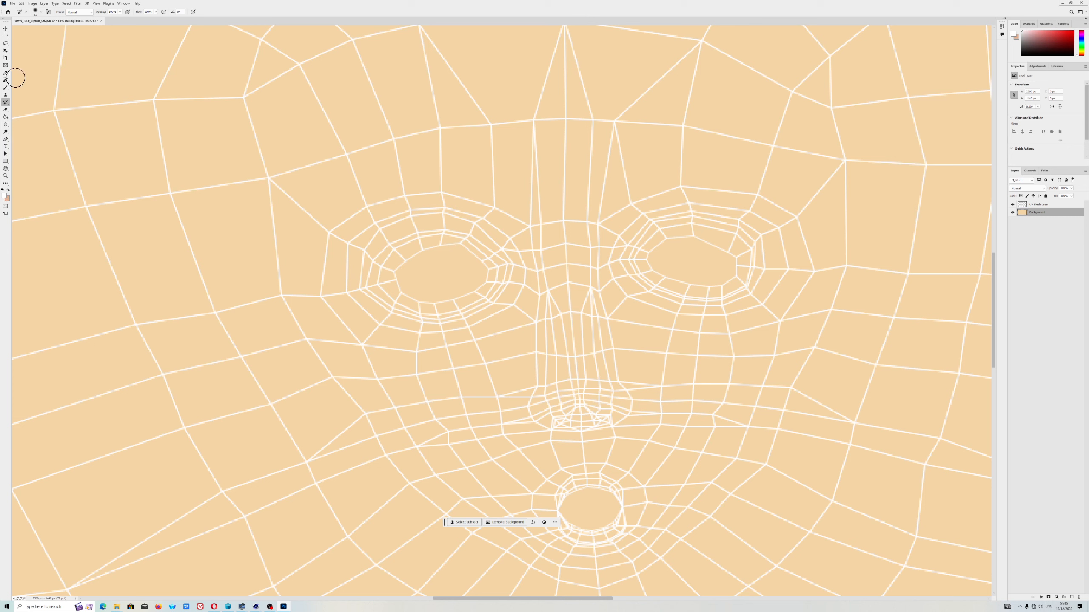
{"action": "left_click", "coordinate": [6, 87]}
{"action": "mouse_move", "coordinate": [375, 225]}
{"action": "left_mouse_down"}
{"action": "mouse_move", "coordinate": [341, 251]}
{"action": "mouse_move", "coordinate": [410, 235]}
{"action": "left_mouse_up"}
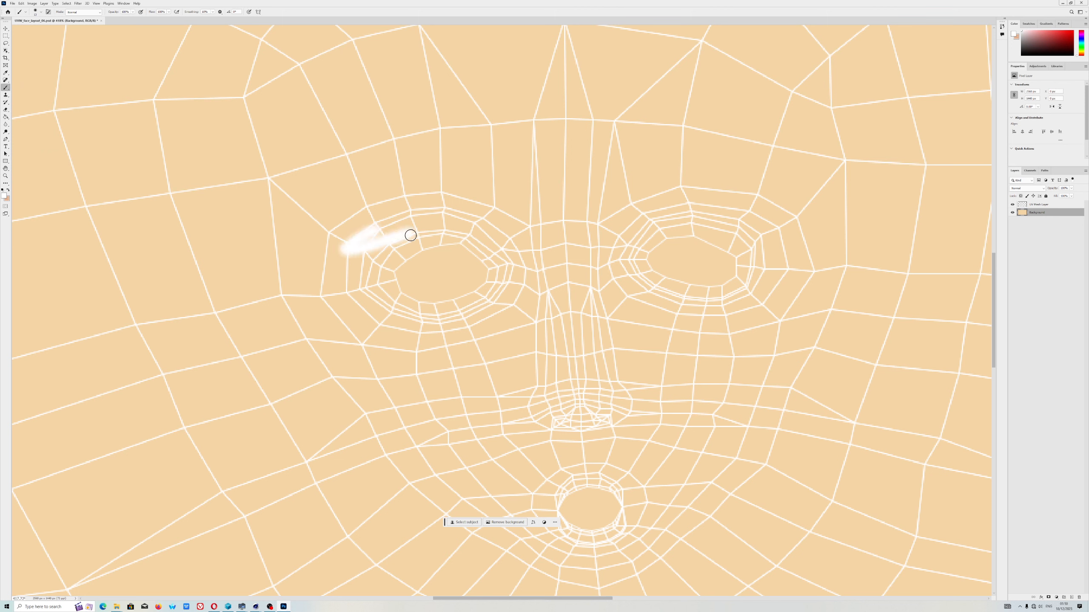
{"action": "key", "text": "ctrl+z"}
{"action": "left_click", "coordinate": [1039, 33]}
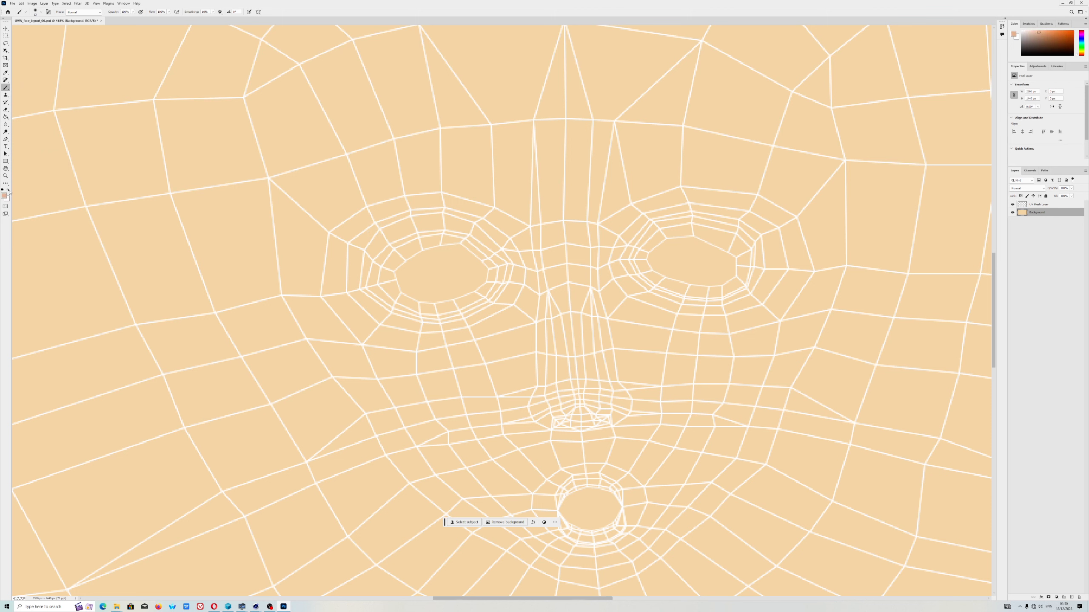
Step: Paint pinkish peach over the upper lid areas of both eyes on the Background layer, following the UV mesh rings
{"action": "mouse_move", "coordinate": [441, 223]}
{"action": "left_mouse_down"}
{"action": "mouse_move", "coordinate": [441, 234]}
{"action": "mouse_move", "coordinate": [403, 242]}
{"action": "mouse_move", "coordinate": [377, 268]}
{"action": "mouse_move", "coordinate": [458, 238]}
{"action": "mouse_move", "coordinate": [366, 247]}
{"action": "left_mouse_up"}
{"action": "key", "text": "ctrl+z"}
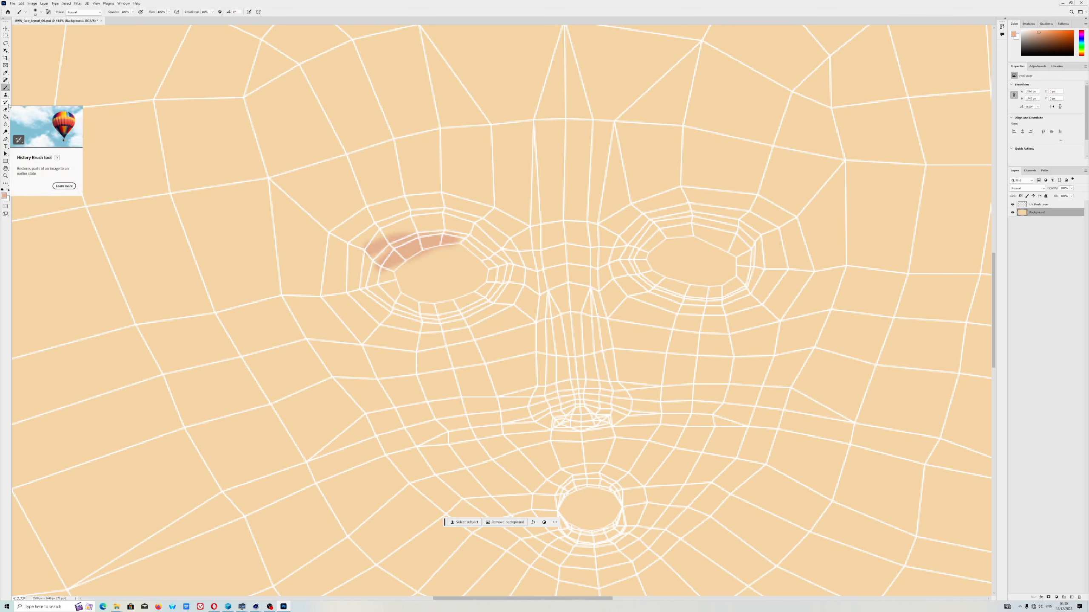
{"action": "mouse_move", "coordinate": [402, 240]}
{"action": "left_mouse_down"}
{"action": "mouse_move", "coordinate": [372, 264]}
{"action": "mouse_move", "coordinate": [454, 235]}
{"action": "mouse_move", "coordinate": [499, 251]}
{"action": "mouse_move", "coordinate": [472, 234]}
{"action": "mouse_move", "coordinate": [380, 233]}
{"action": "mouse_move", "coordinate": [493, 217]}
{"action": "mouse_move", "coordinate": [512, 257]}
{"action": "mouse_move", "coordinate": [495, 257]}
{"action": "mouse_move", "coordinate": [510, 243]}
{"action": "mouse_move", "coordinate": [435, 209]}
{"action": "mouse_move", "coordinate": [358, 241]}
{"action": "mouse_move", "coordinate": [424, 200]}
{"action": "mouse_move", "coordinate": [520, 253]}
{"action": "mouse_move", "coordinate": [423, 207]}
{"action": "mouse_move", "coordinate": [358, 265]}
{"action": "mouse_move", "coordinate": [364, 216]}
{"action": "mouse_move", "coordinate": [343, 247]}
{"action": "mouse_move", "coordinate": [376, 211]}
{"action": "mouse_move", "coordinate": [334, 268]}
{"action": "mouse_move", "coordinate": [343, 276]}
{"action": "mouse_move", "coordinate": [371, 218]}
{"action": "mouse_move", "coordinate": [330, 246]}
{"action": "mouse_move", "coordinate": [329, 279]}
{"action": "left_mouse_up"}
{"action": "right_click", "coordinate": [362, 240]}
{"action": "left_click", "coordinate": [395, 255]}
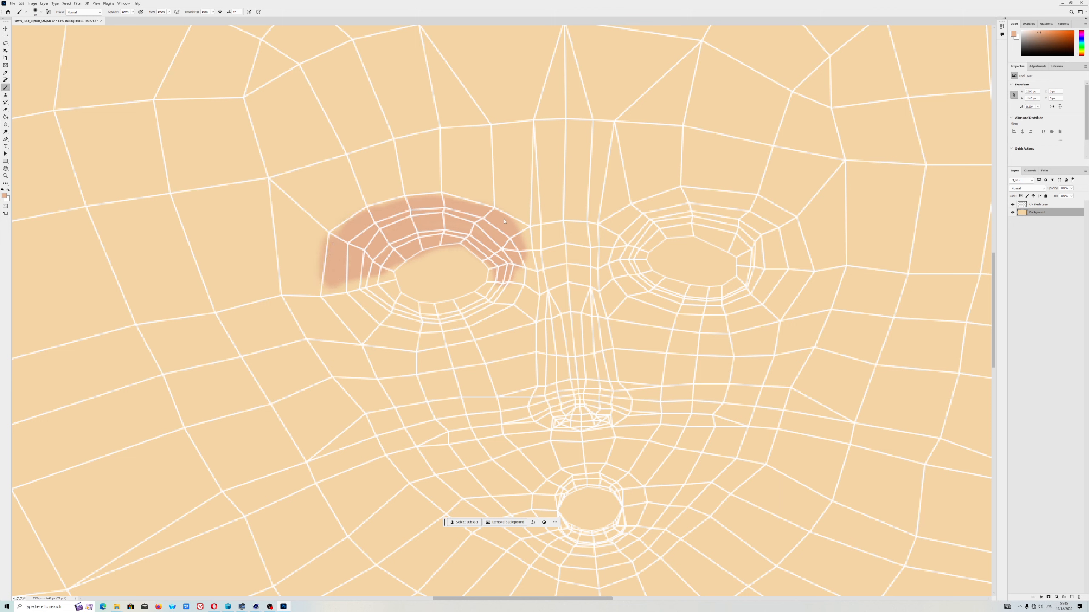
{"action": "mouse_move", "coordinate": [504, 221]}
{"action": "left_mouse_down"}
{"action": "mouse_move", "coordinate": [533, 266]}
{"action": "mouse_move", "coordinate": [546, 247]}
{"action": "left_mouse_up"}
{"action": "mouse_move", "coordinate": [635, 233]}
{"action": "left_mouse_down"}
{"action": "mouse_move", "coordinate": [643, 223]}
{"action": "mouse_move", "coordinate": [652, 232]}
{"action": "mouse_move", "coordinate": [626, 247]}
{"action": "mouse_move", "coordinate": [722, 234]}
{"action": "mouse_move", "coordinate": [734, 217]}
{"action": "mouse_move", "coordinate": [609, 245]}
{"action": "mouse_move", "coordinate": [763, 205]}
{"action": "mouse_move", "coordinate": [741, 195]}
{"action": "mouse_move", "coordinate": [783, 252]}
{"action": "left_mouse_up"}
{"action": "key", "text": "ctrl+z"}
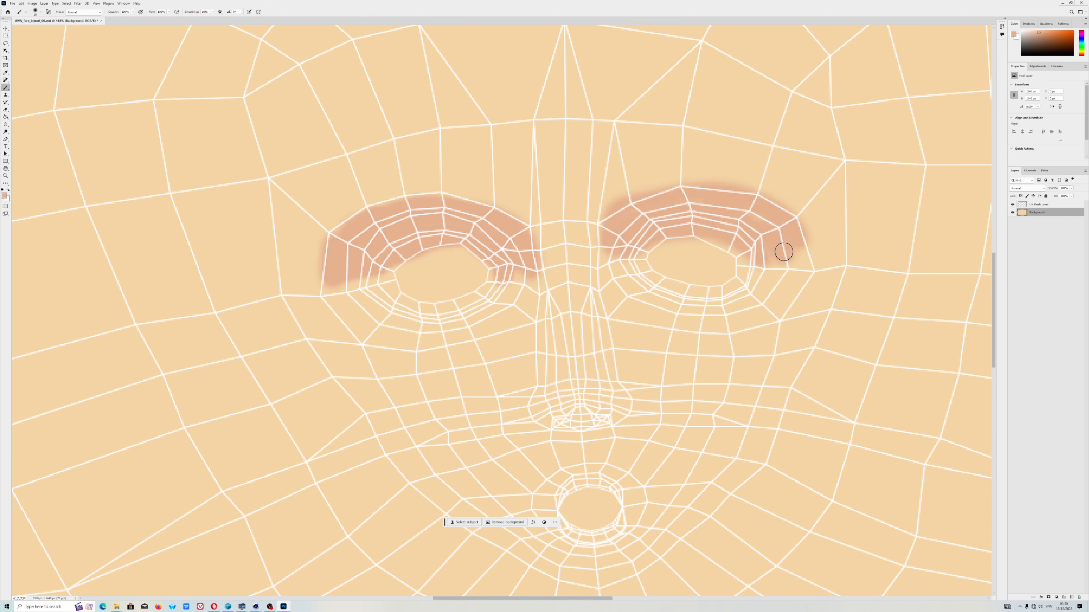
{"action": "scroll", "coordinate": [748, 240], "scroll_direction": "down", "scroll_amount": 1, "text": "alt"}
{"action": "scroll", "coordinate": [757, 219], "scroll_direction": "down", "scroll_amount": 2, "text": "alt"}
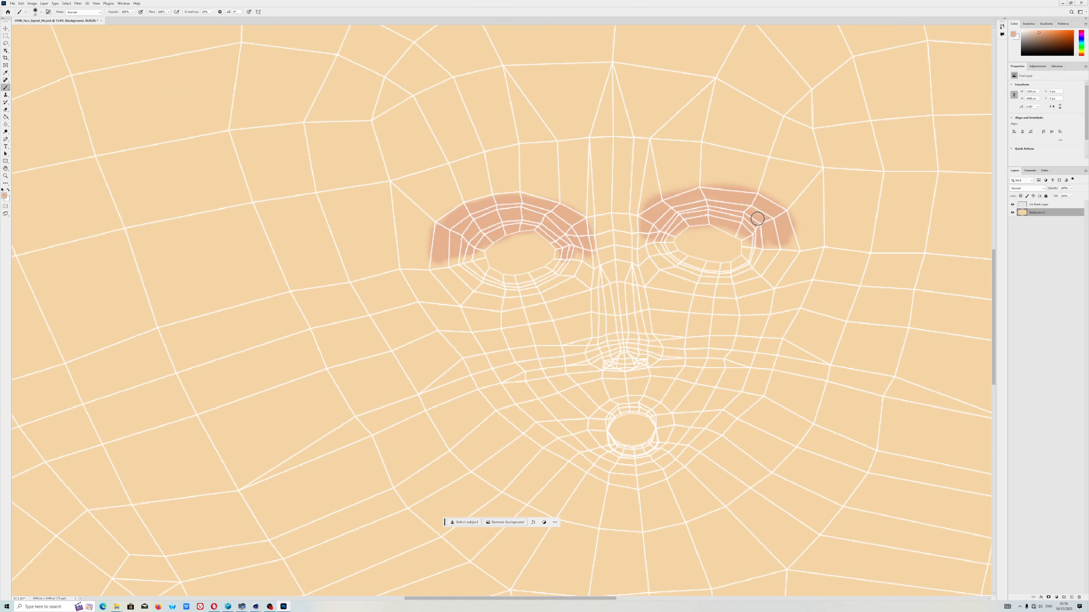
{"action": "scroll", "coordinate": [757, 218], "scroll_direction": "down", "scroll_amount": 2, "text": "alt"}
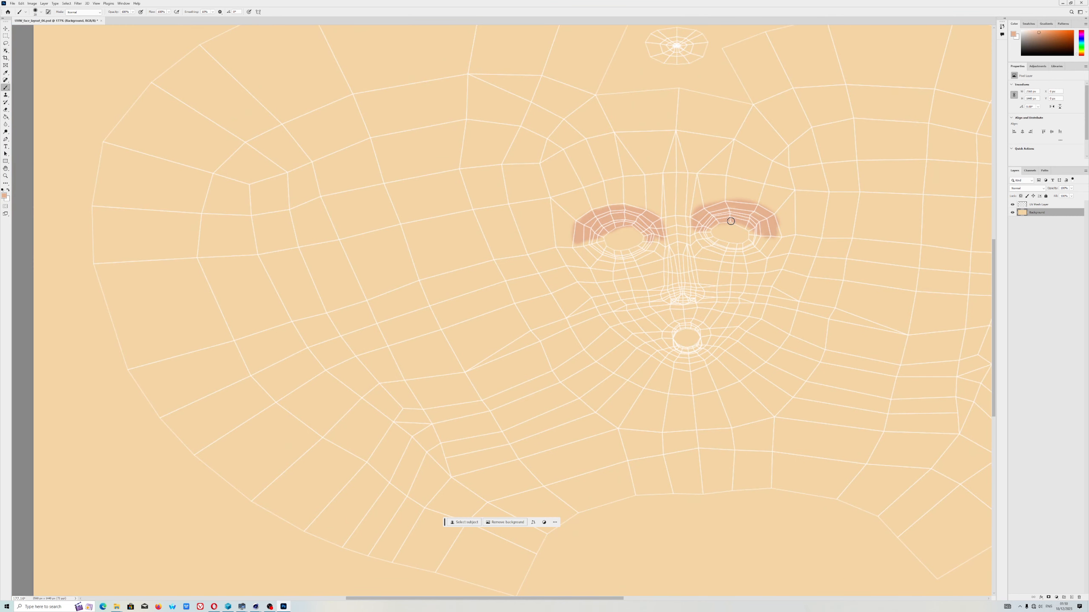
{"action": "right_click", "coordinate": [589, 240]}
{"action": "left_click_drag", "start_coordinate": [570, 243], "coordinate": [604, 239]}
{"action": "scroll", "coordinate": [540, 262], "scroll_direction": "down", "scroll_amount": 2}
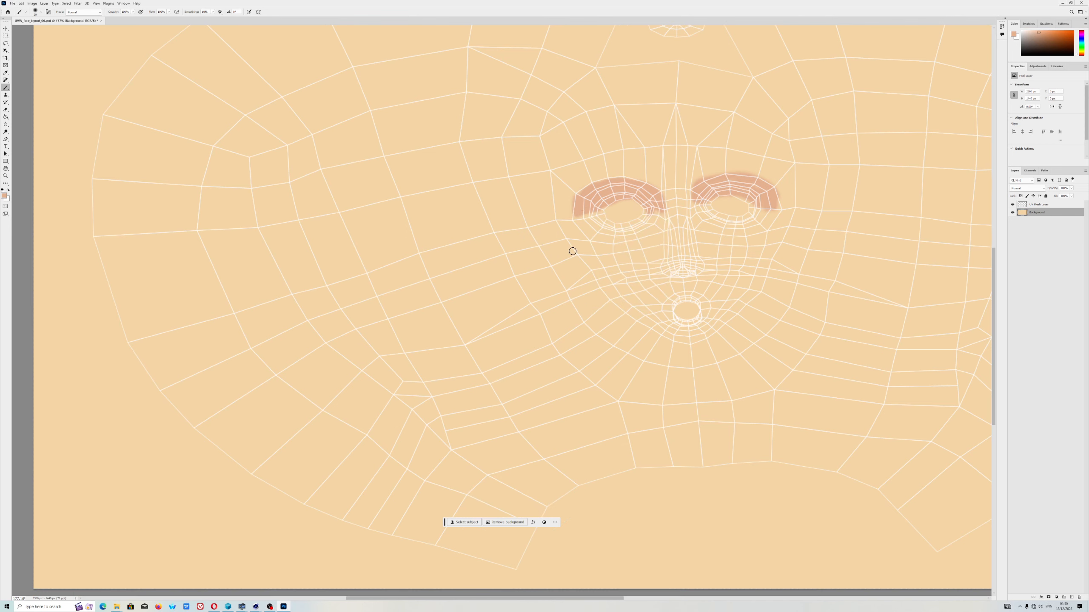
{"action": "right_click", "coordinate": [571, 250]}
{"action": "left_click", "coordinate": [546, 266]}
{"action": "scroll", "coordinate": [522, 277], "scroll_direction": "down", "scroll_amount": 2}
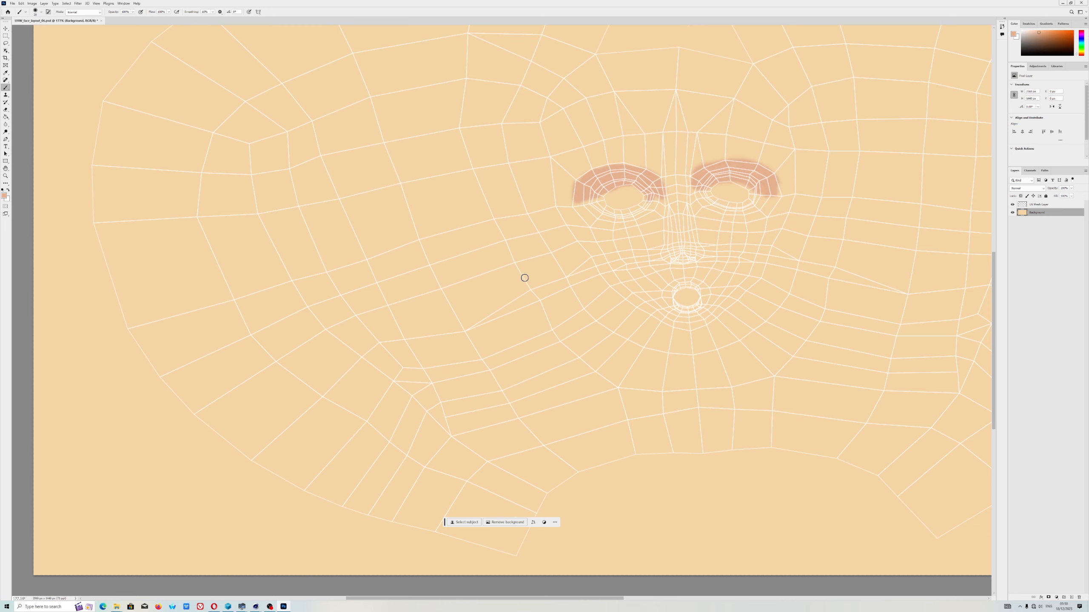
{"action": "scroll", "coordinate": [579, 265], "scroll_direction": "down", "scroll_amount": 8, "text": "alt"}
{"action": "scroll", "coordinate": [682, 195], "scroll_direction": "up", "scroll_amount": 4, "text": "alt"}
{"action": "scroll", "coordinate": [697, 199], "scroll_direction": "up", "scroll_amount": 5, "text": "alt"}
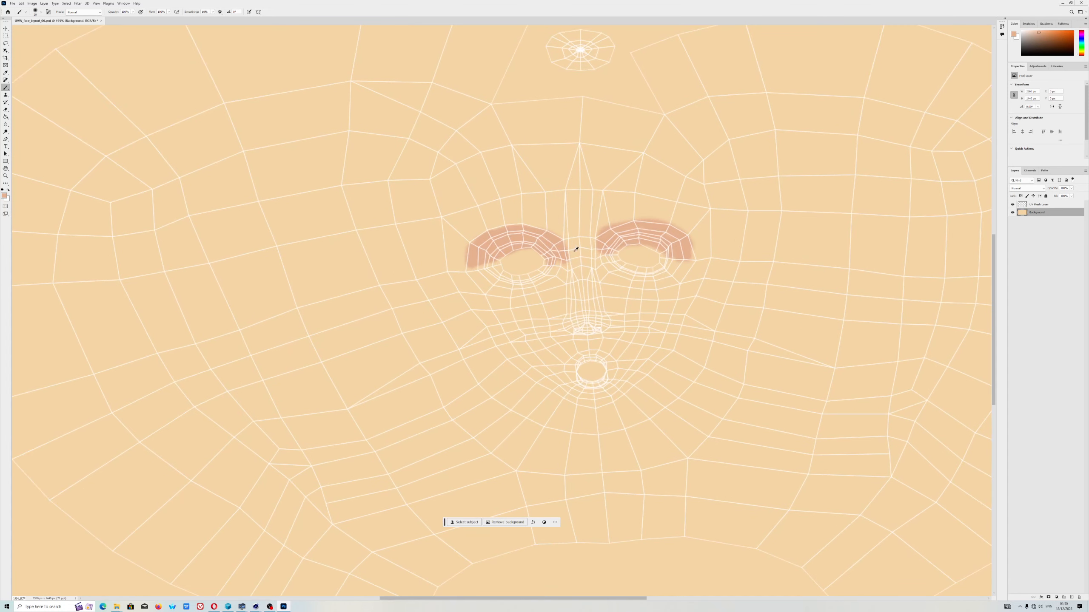
Step: Hide the UV Mesh Layer and export the painted texture as a JPG at 100% scale
{"action": "left_click", "coordinate": [1013, 205]}
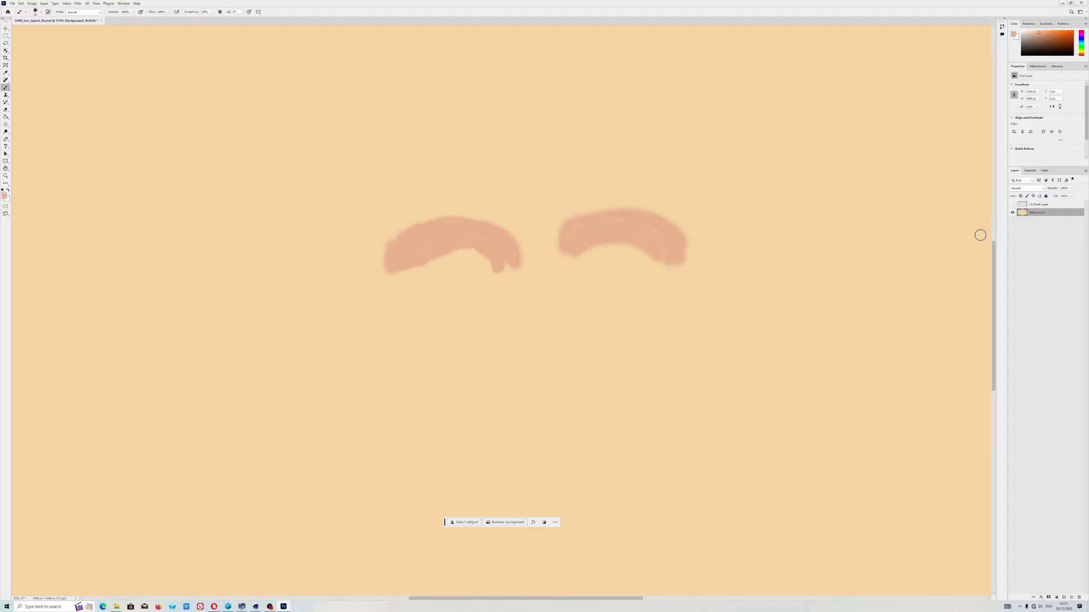
{"action": "left_click", "coordinate": [12, 3]}
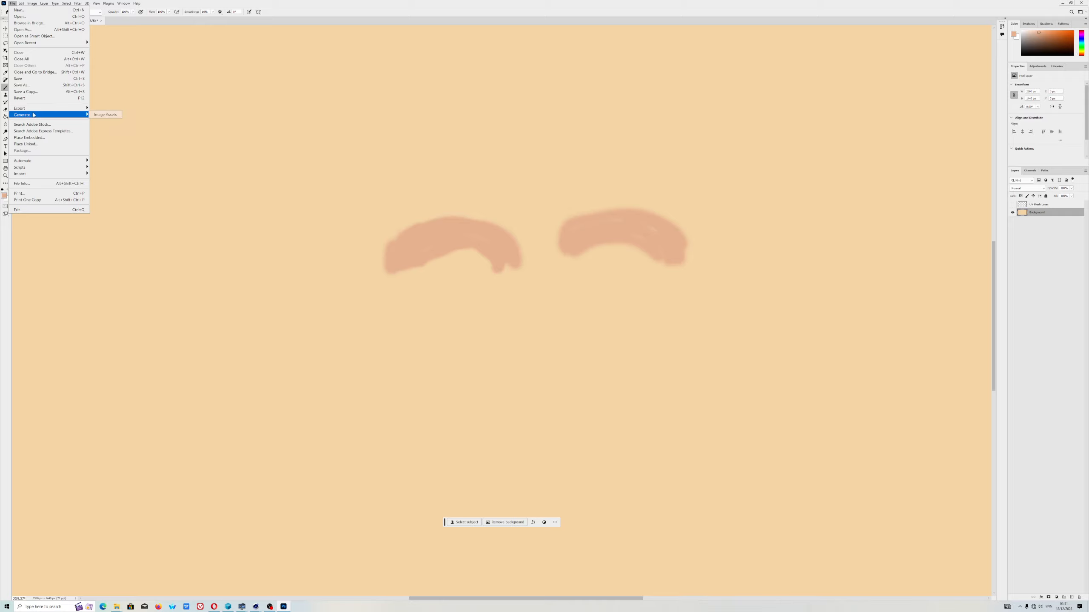
{"action": "left_click", "coordinate": [105, 115]}
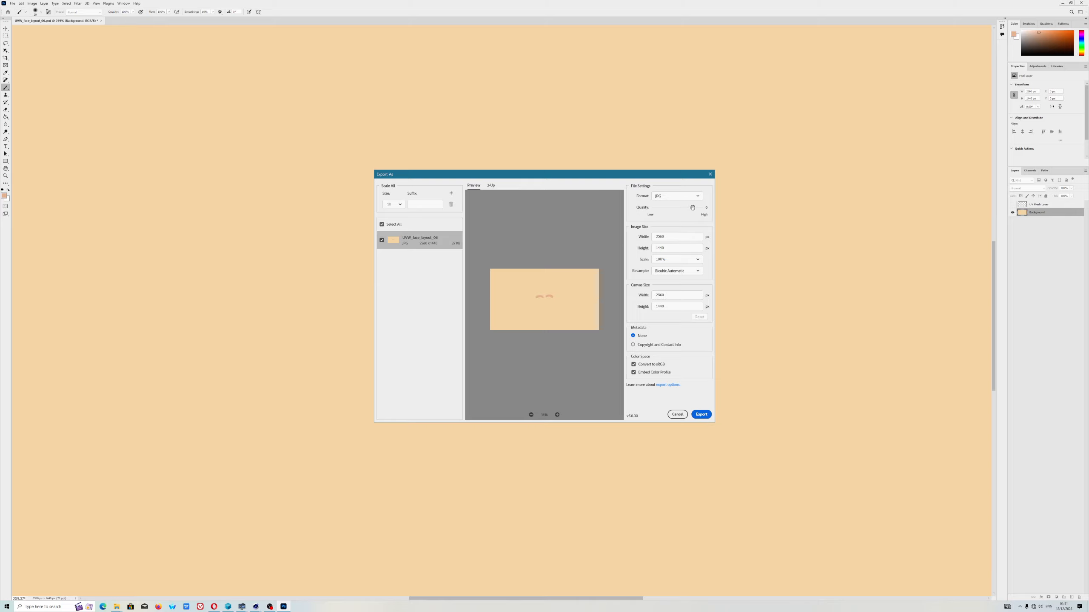
{"action": "left_click", "coordinate": [702, 414]}
Step: Name the exported image UVW_face_skin.jpg and save it in the cinema 4D 2024 projects folder
{"action": "left_click", "coordinate": [441, 405]}
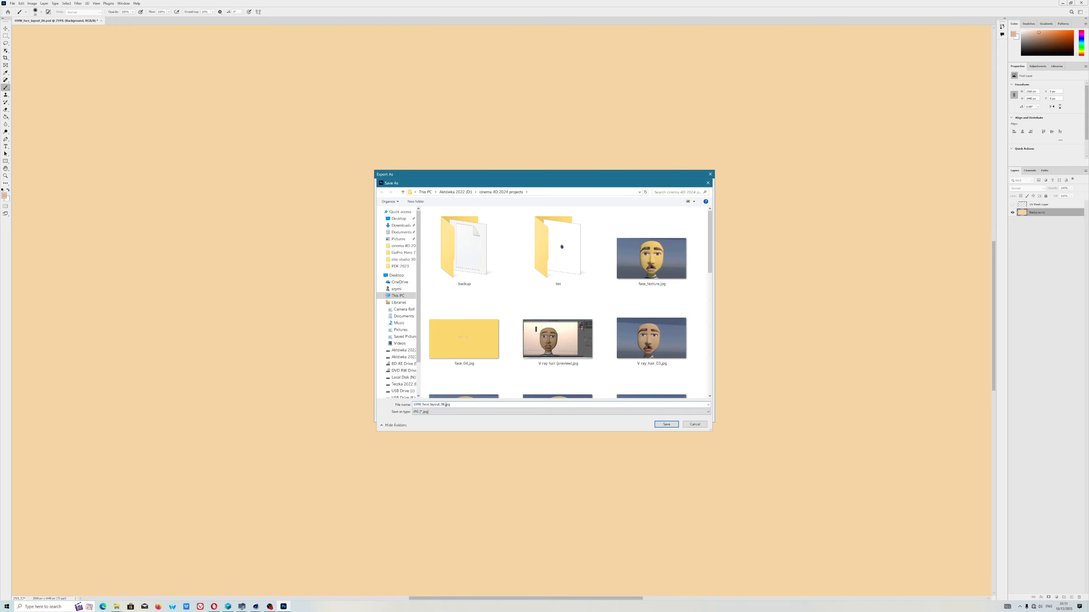
{"action": "left_click_drag", "start_coordinate": [442, 405], "coordinate": [430, 408]}
{"action": "type", "text": "skin"}
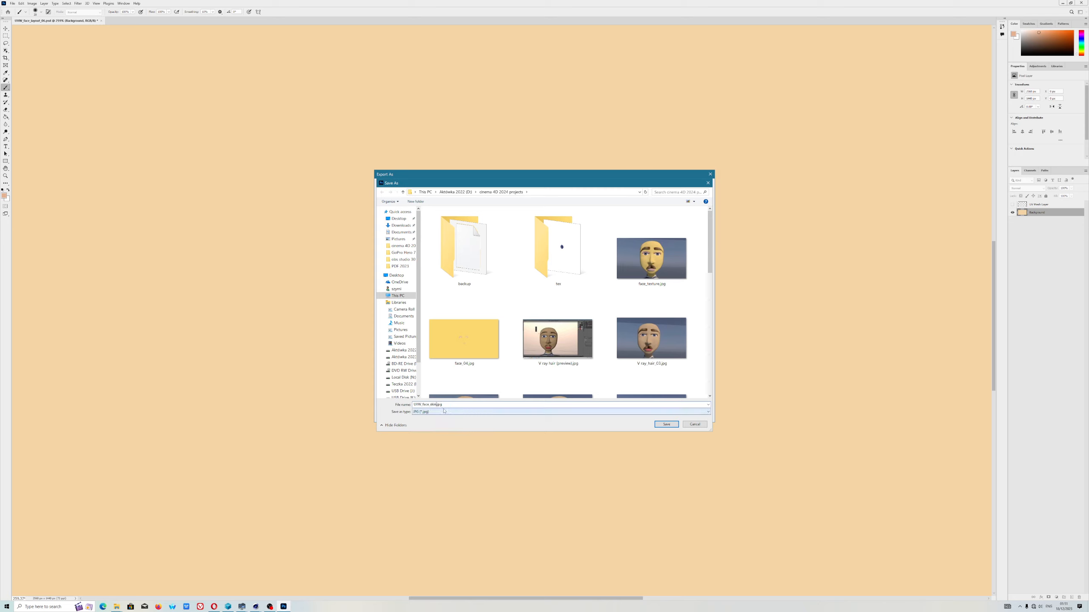
{"action": "left_click", "coordinate": [666, 424]}
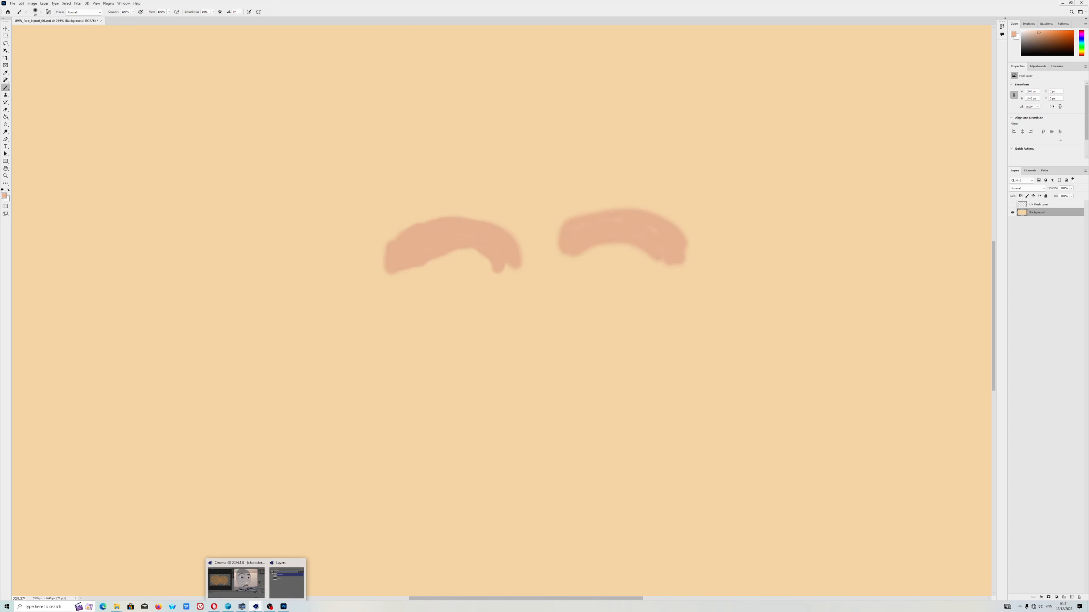
Step: Switch to Cinema 4D, close the Layers window and clear the face layout texture from the face material's Diffuse settings
{"action": "left_click", "coordinate": [246, 596]}
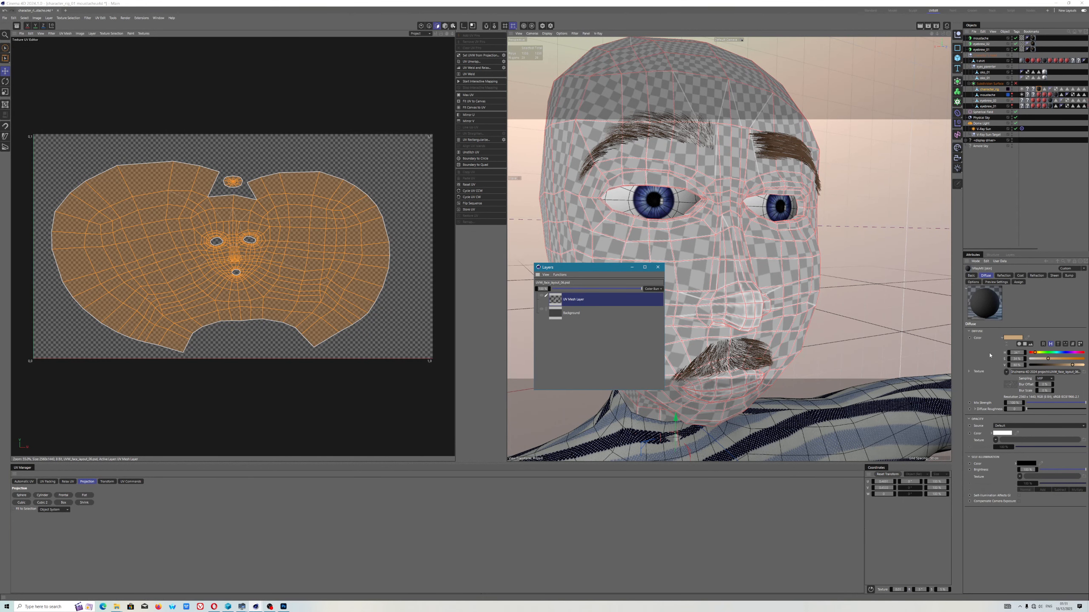
{"action": "left_click", "coordinate": [658, 267]}
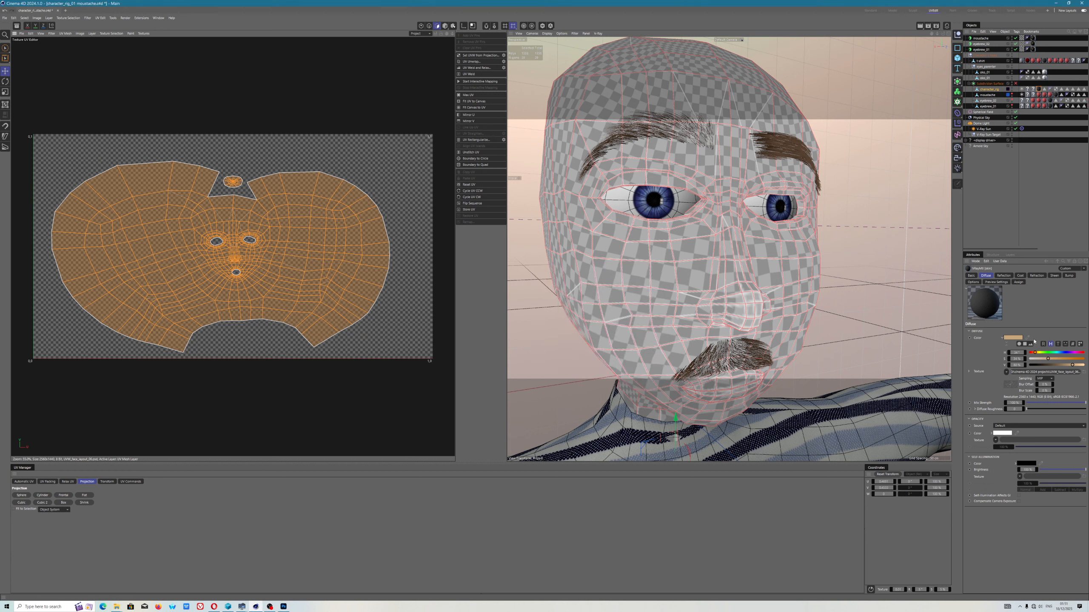
{"action": "left_click", "coordinate": [1006, 371]}
{"action": "left_click", "coordinate": [1018, 378]}
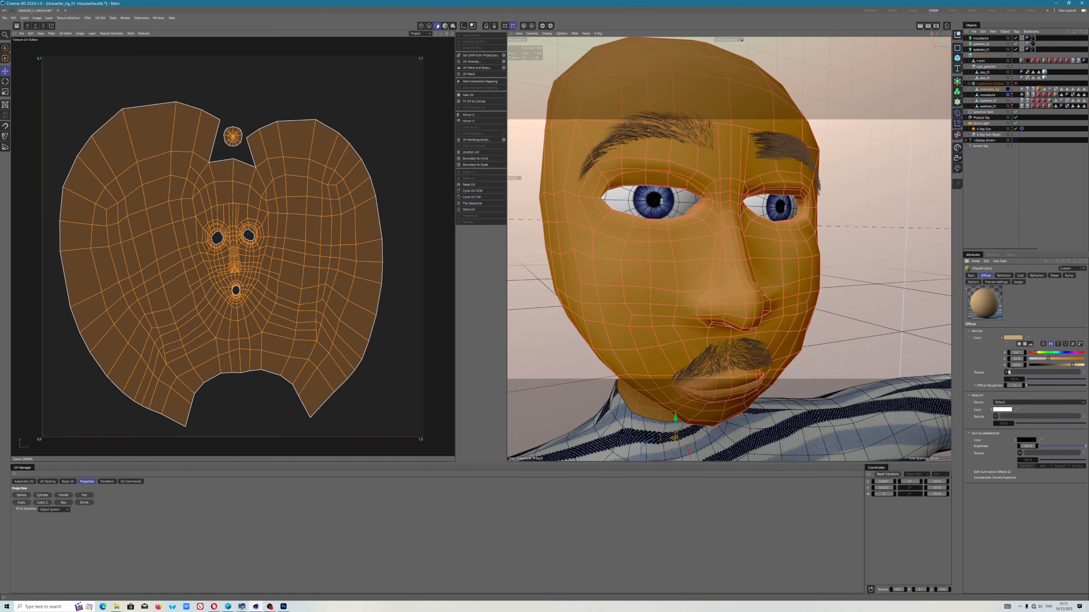
Step: Load UVW_face_skin.jpg from the cinema 4D 2024 projects folder as the face material's Diffuse texture
{"action": "left_click", "coordinate": [1006, 372]}
{"action": "left_click", "coordinate": [1015, 395]}
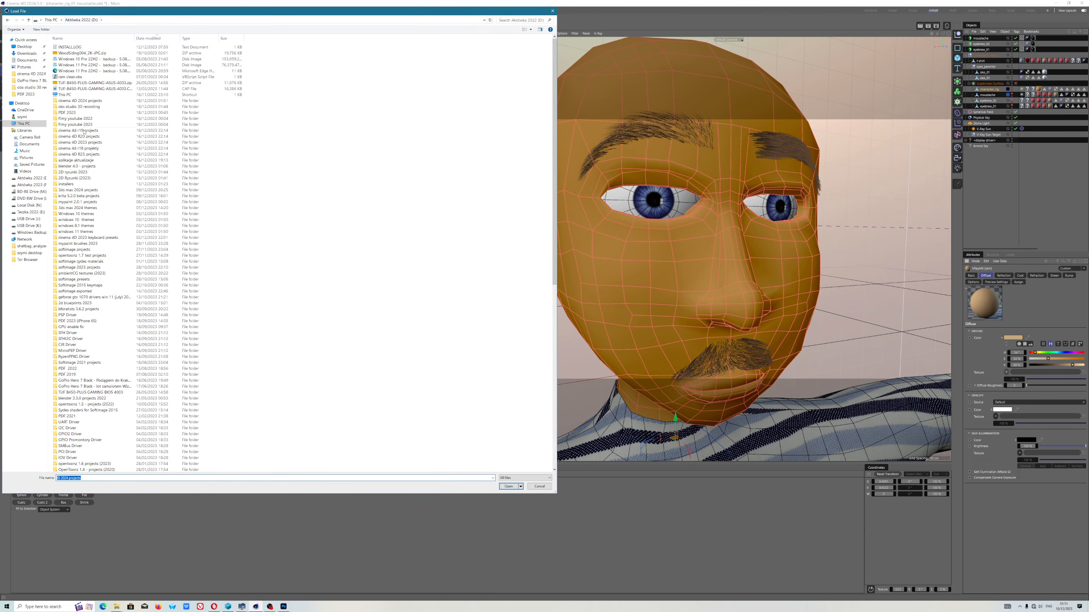
{"action": "left_click", "coordinate": [79, 106]}
{"action": "double_click", "coordinate": [79, 100]}
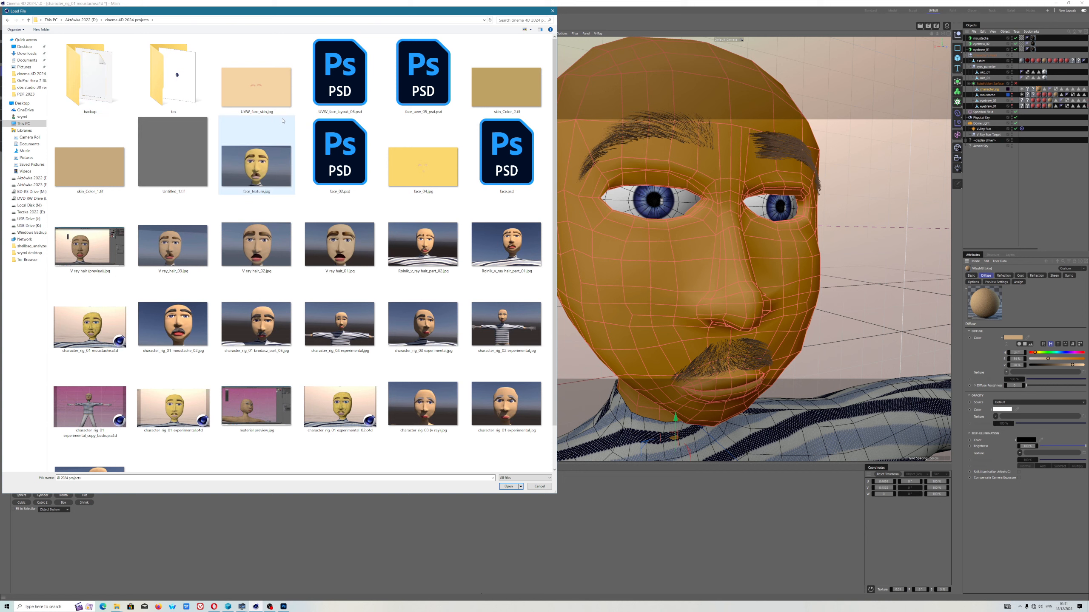
{"action": "left_click", "coordinate": [276, 98]}
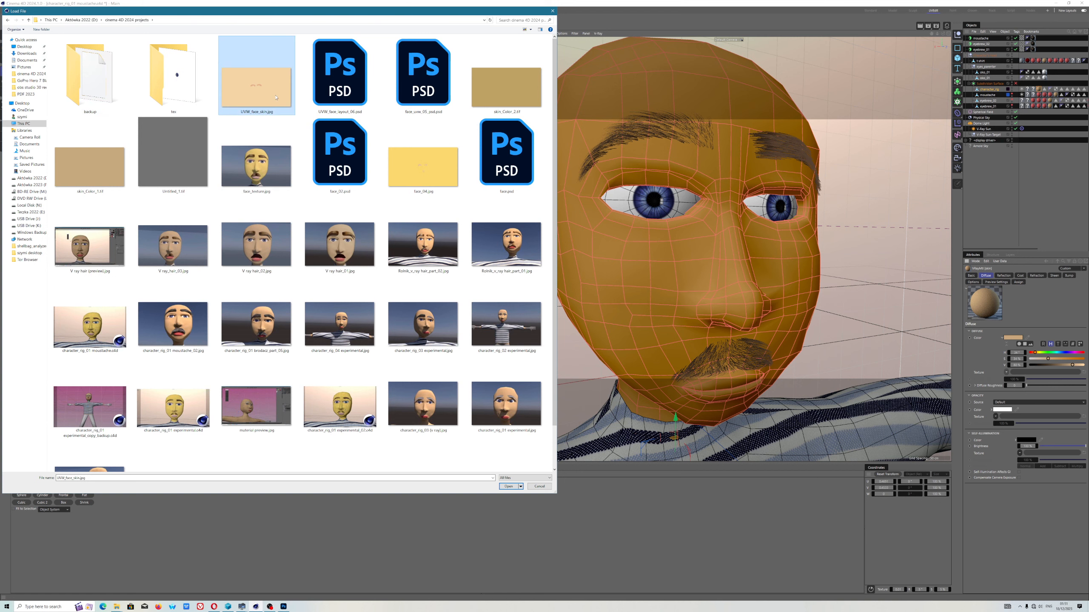
{"action": "left_click", "coordinate": [509, 487]}
{"action": "left_click_drag", "start_coordinate": [712, 229], "coordinate": [676, 273], "text": "alt"}
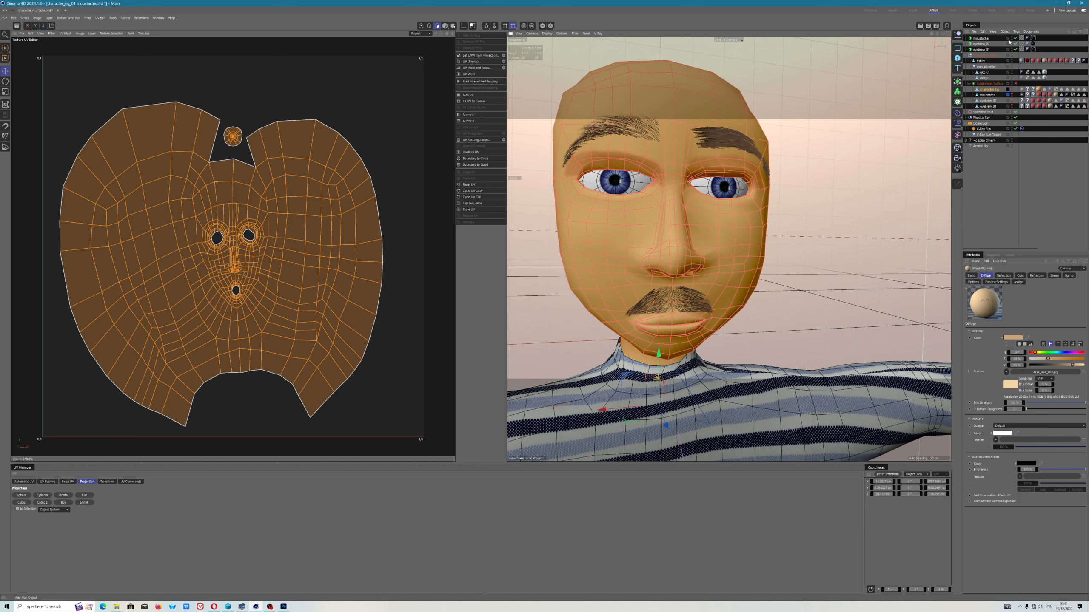
Step: Switch to the Model layout, change from polygon to model mode, and inspect the new skin texture around the eyes
{"action": "left_click", "coordinate": [893, 10]}
{"action": "scroll", "coordinate": [541, 317], "scroll_direction": "up", "scroll_amount": 5}
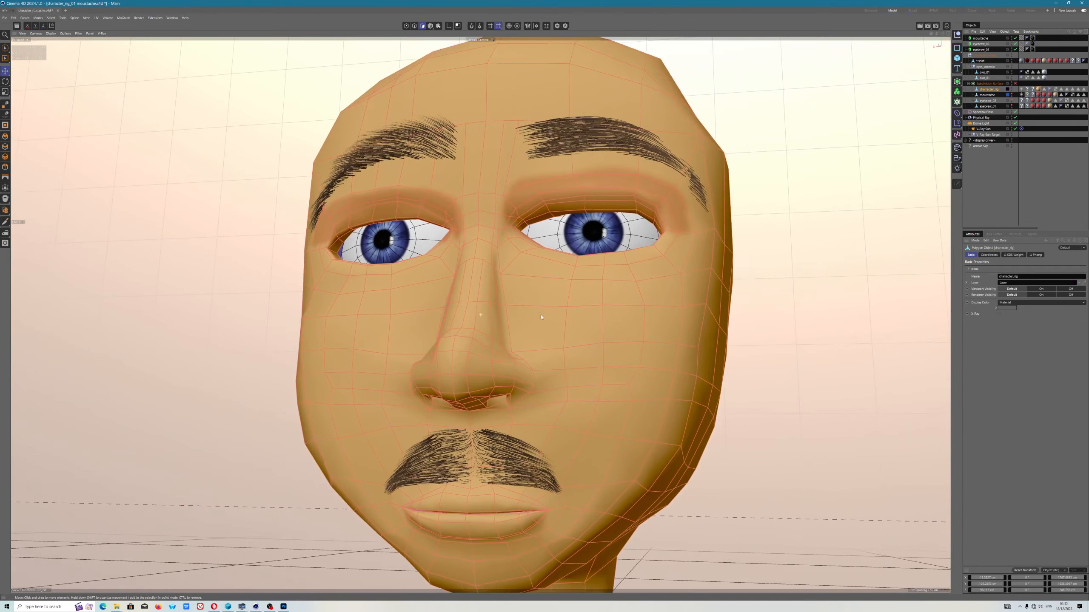
{"action": "scroll", "coordinate": [541, 316], "scroll_direction": "down", "scroll_amount": 3}
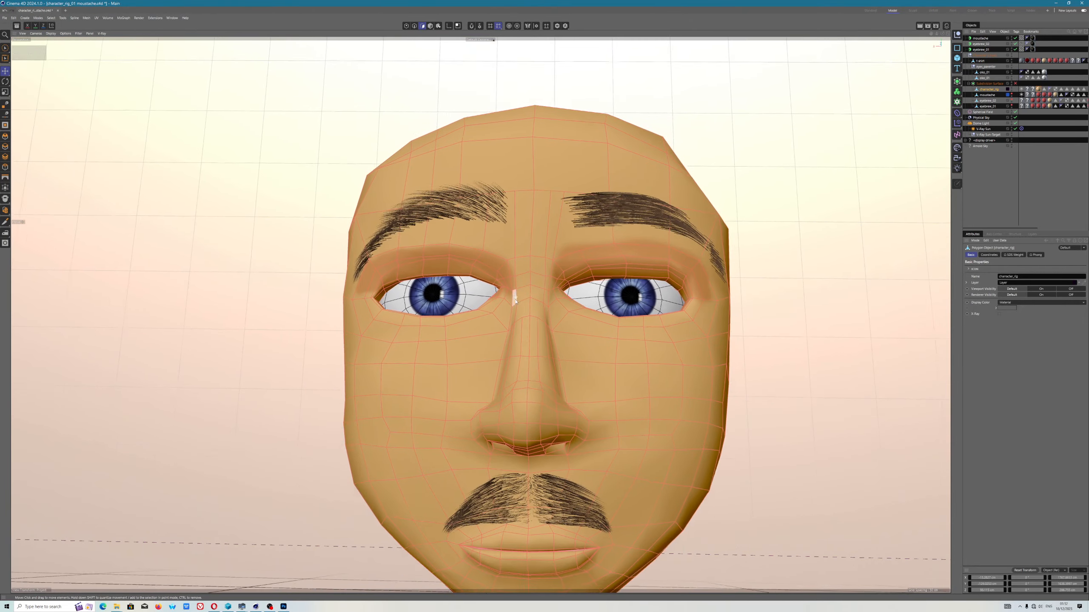
{"action": "left_click_drag", "start_coordinate": [515, 300], "coordinate": [131, 43], "text": "alt"}
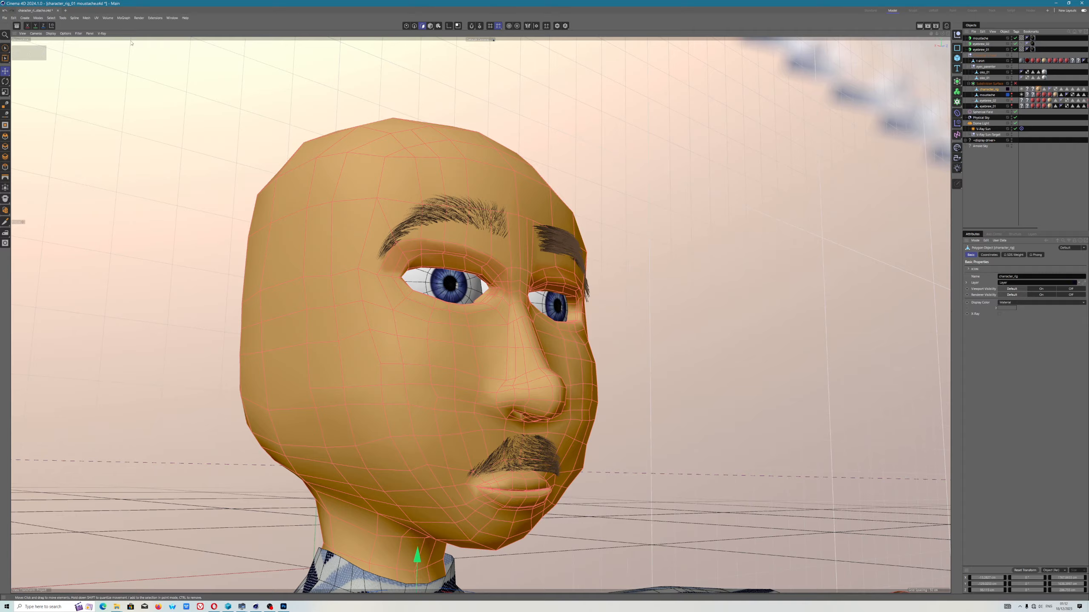
{"action": "left_click", "coordinate": [430, 28]}
{"action": "left_click_drag", "start_coordinate": [556, 350], "coordinate": [505, 363], "text": "alt"}
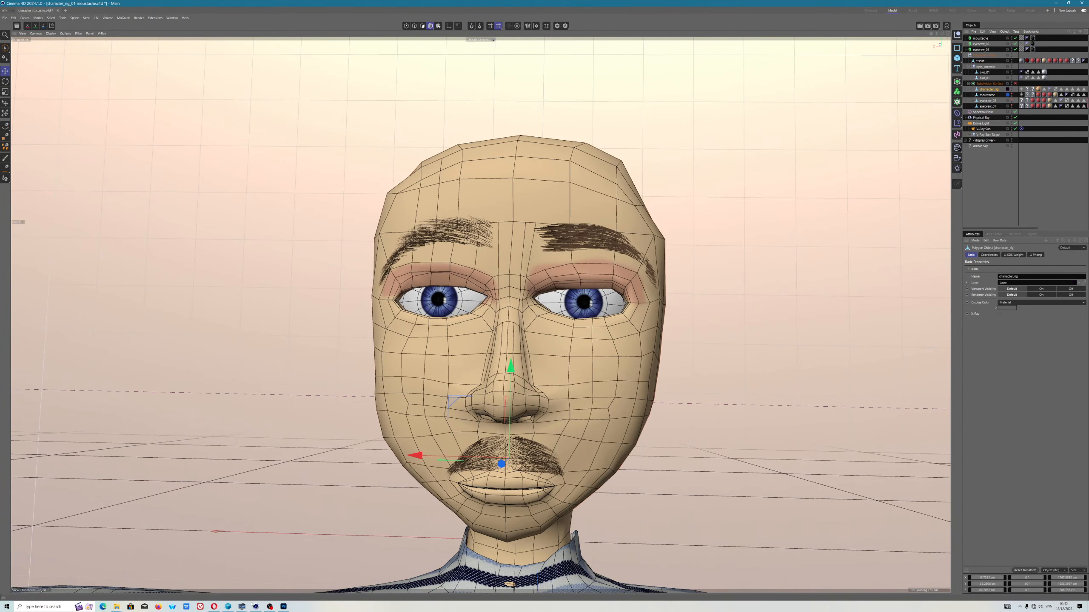
Step: Switch to Photoshop, show the UV Mesh Layer again and examine how the mesh lies over the painted eyelids, nose and mouth
{"action": "left_click", "coordinate": [283, 607]}
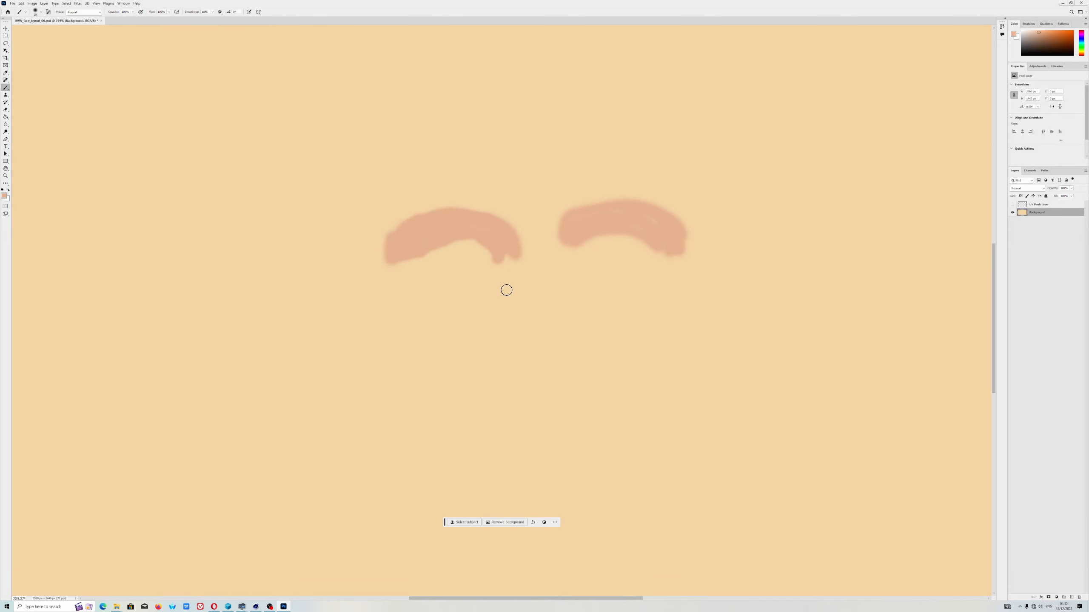
{"action": "left_click", "coordinate": [1013, 205]}
{"action": "scroll", "coordinate": [559, 284], "scroll_direction": "down", "scroll_amount": 6, "text": "alt"}
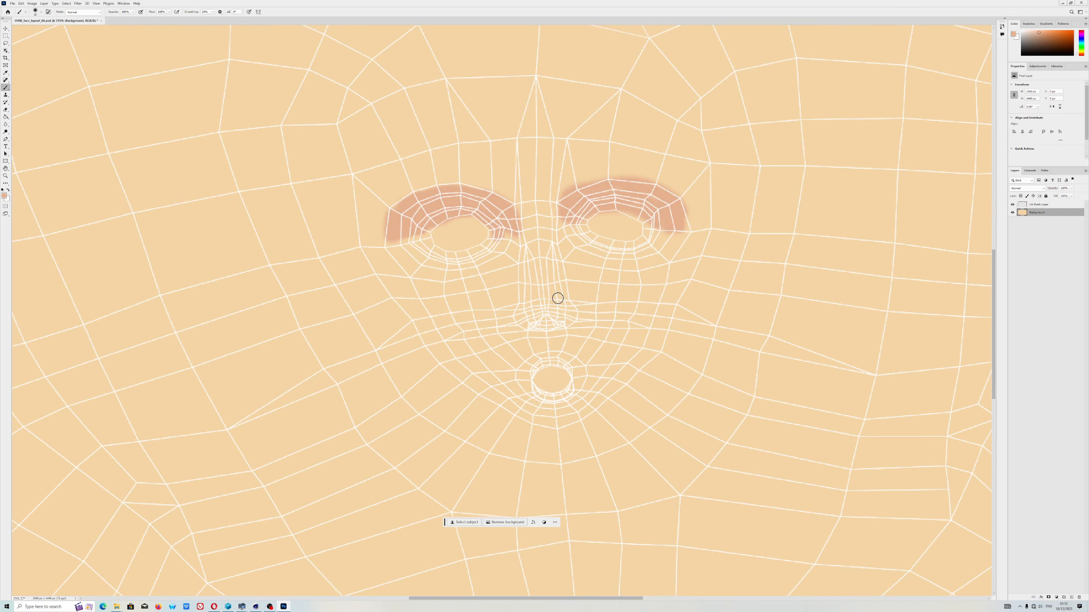
{"action": "scroll", "coordinate": [559, 295], "scroll_direction": "up", "scroll_amount": 3, "text": "alt"}
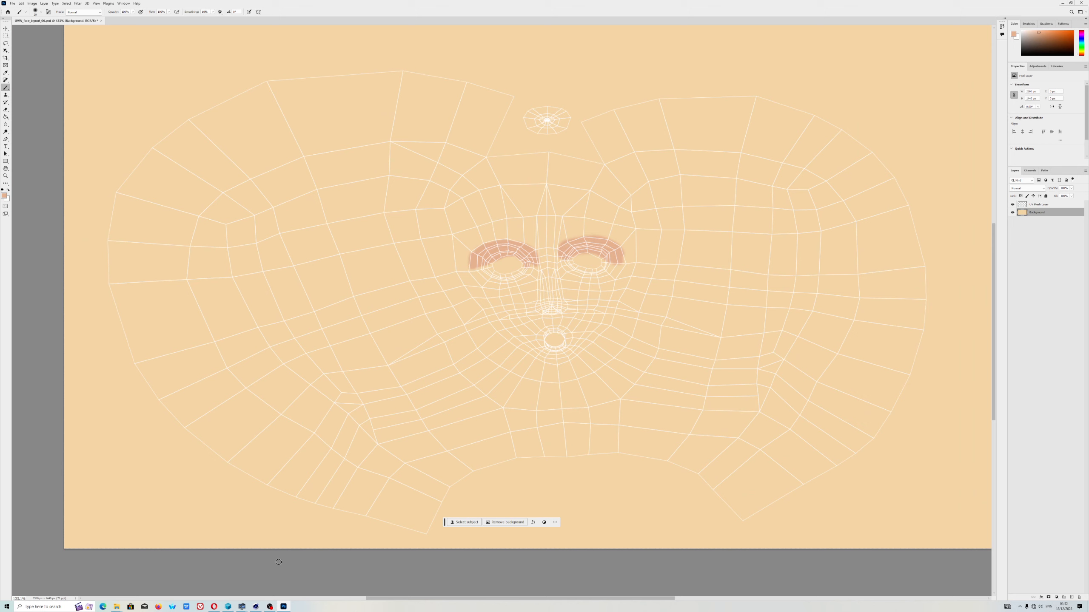
{"action": "scroll", "coordinate": [530, 324], "scroll_direction": "up", "scroll_amount": 4, "text": "alt"}
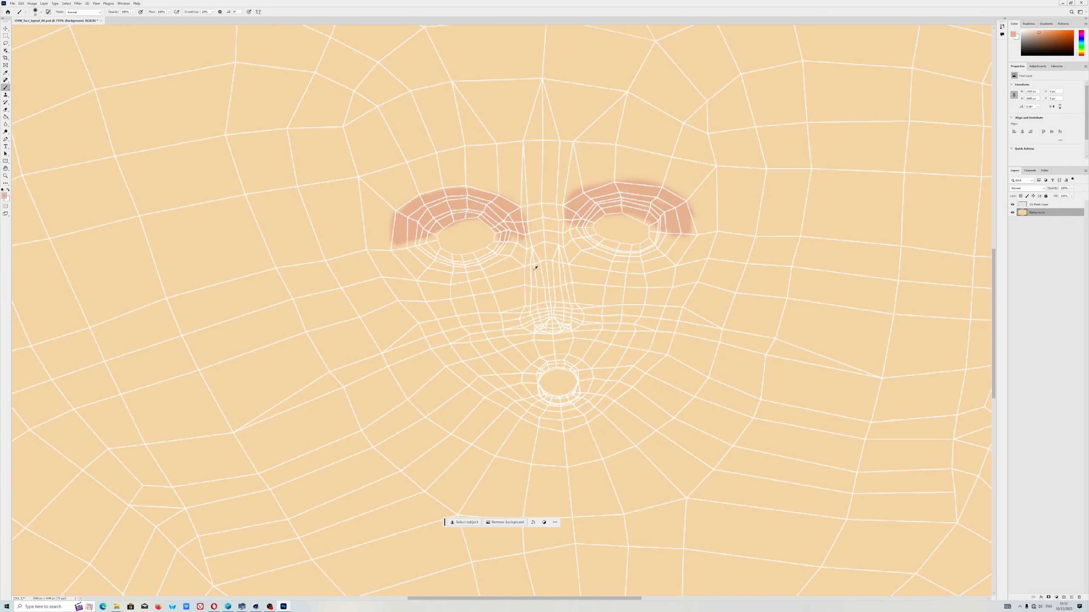
{"action": "scroll", "coordinate": [535, 267], "scroll_direction": "down", "scroll_amount": 4, "text": "alt"}
{"action": "scroll", "coordinate": [546, 264], "scroll_direction": "up", "scroll_amount": 4, "text": "alt"}
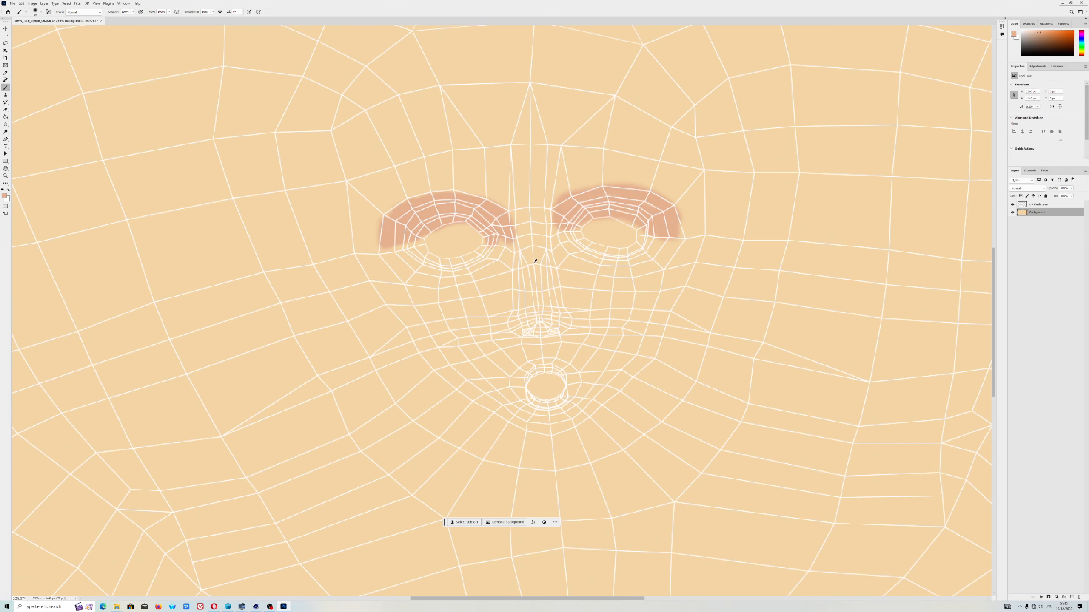
{"action": "scroll", "coordinate": [535, 262], "scroll_direction": "down", "scroll_amount": 4, "text": "alt"}
{"action": "scroll", "coordinate": [539, 305], "scroll_direction": "up", "scroll_amount": 3, "text": "alt"}
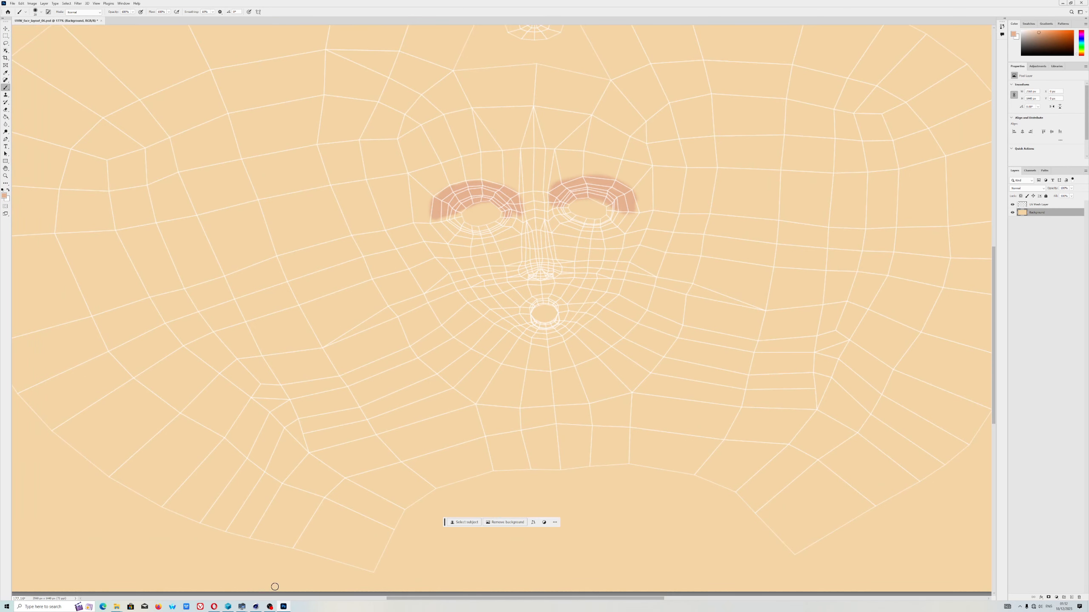
Step: Return to Cinema 4D, check the face from the front and save the project
{"action": "left_click", "coordinate": [270, 607]}
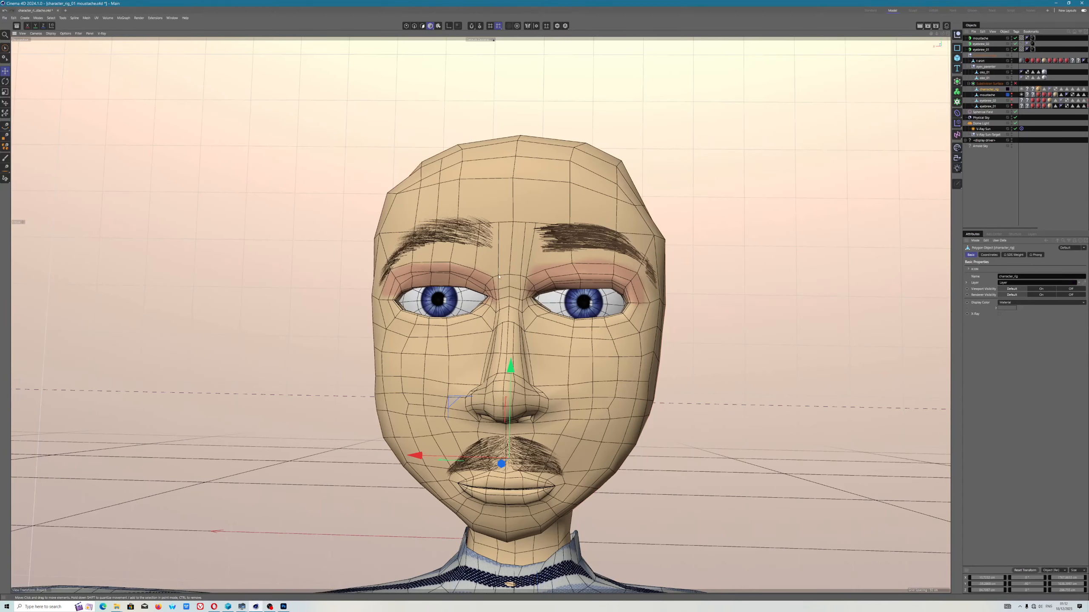
{"action": "mouse_move", "coordinate": [584, 377]}
{"action": "left_mouse_down", "text": "alt"}
{"action": "mouse_move", "coordinate": [596, 363]}
{"action": "mouse_move", "coordinate": [605, 370]}
{"action": "mouse_move", "coordinate": [585, 374]}
{"action": "left_mouse_up", "text": "alt"}
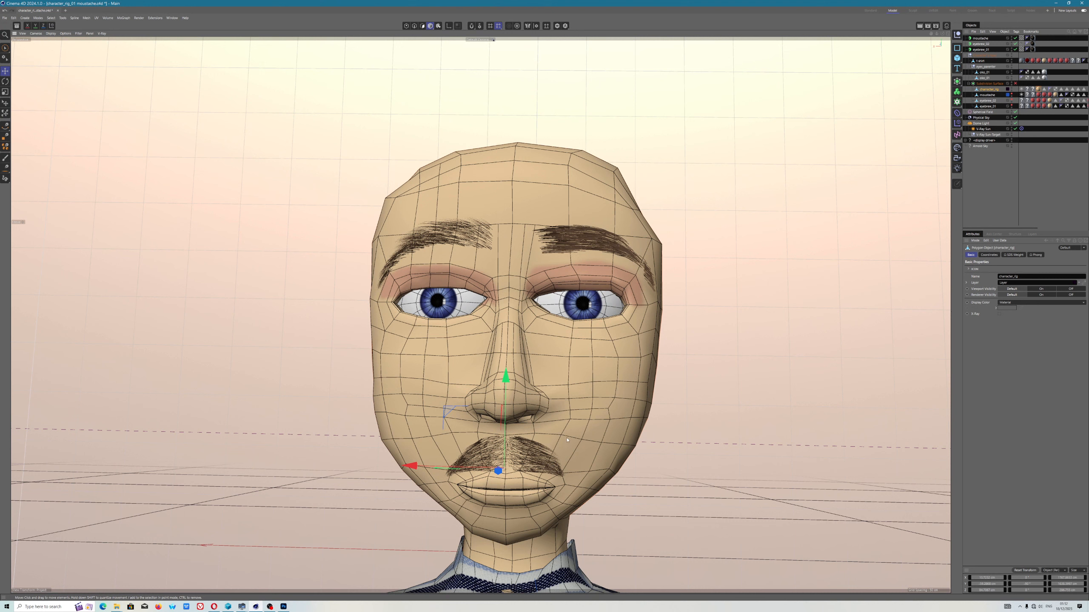
{"action": "left_click", "coordinate": [4, 17]}
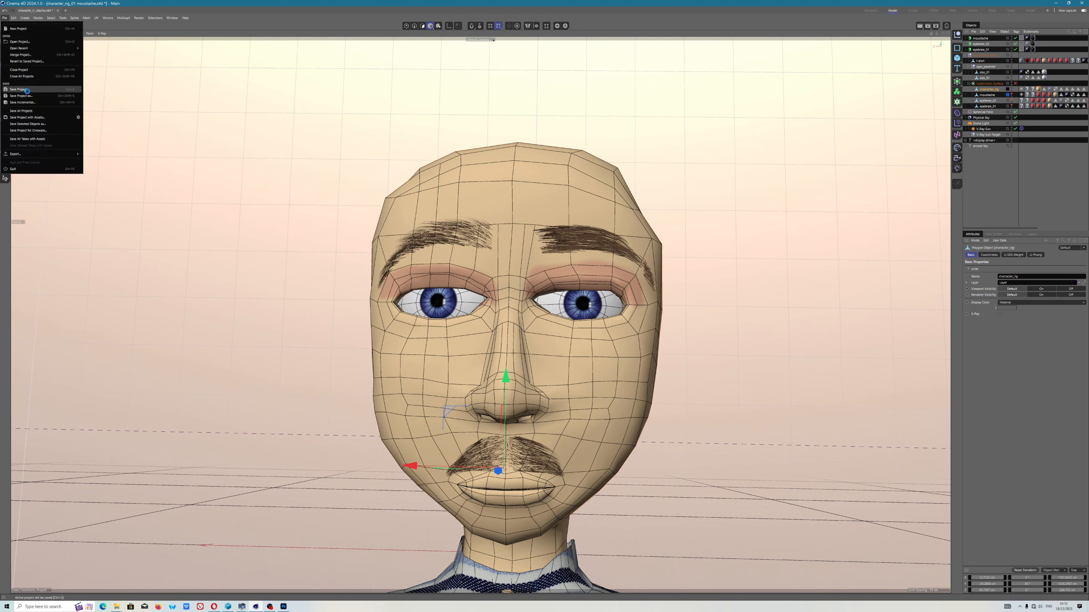
{"action": "left_click", "coordinate": [26, 91]}
Step: Add the cinema 4D 2024 projects folder to the file paths in the Files preferences and close the preferences
{"action": "left_click", "coordinate": [5, 19]}
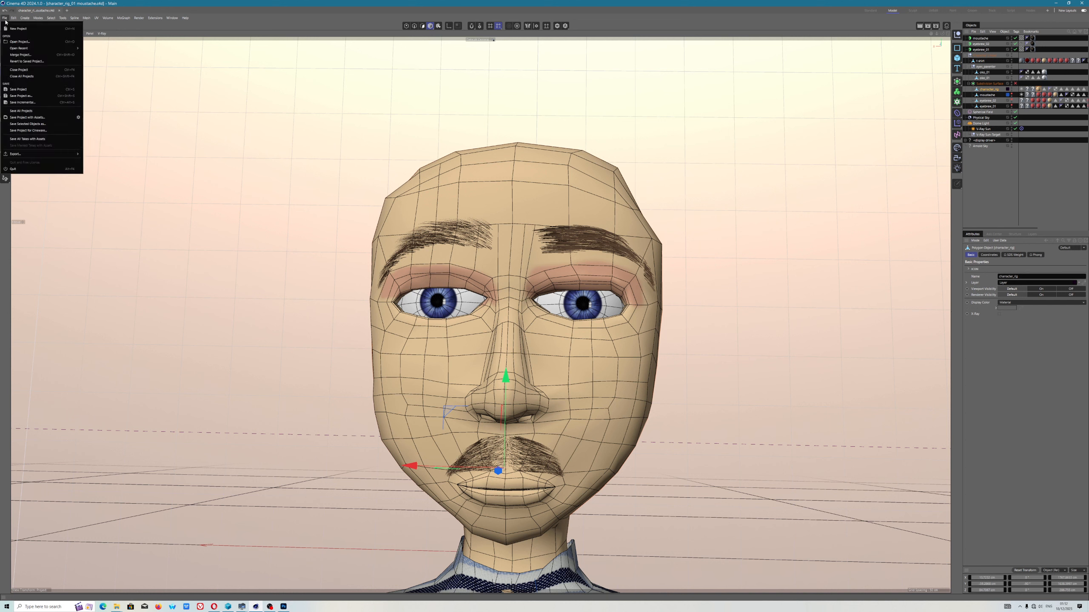
{"action": "mouse_move", "coordinate": [13, 17]}
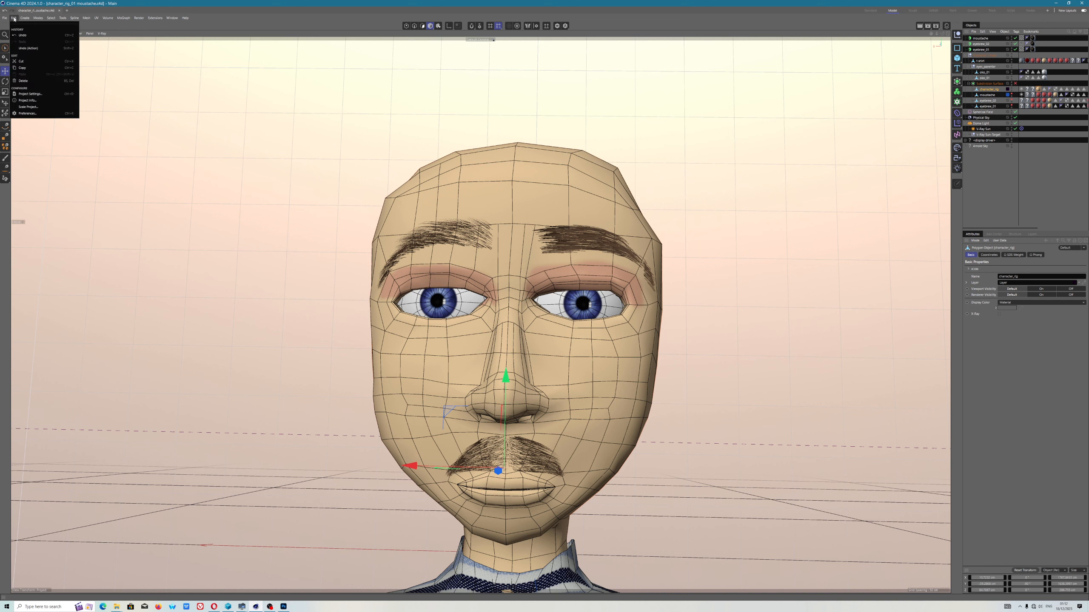
{"action": "left_click", "coordinate": [35, 114]}
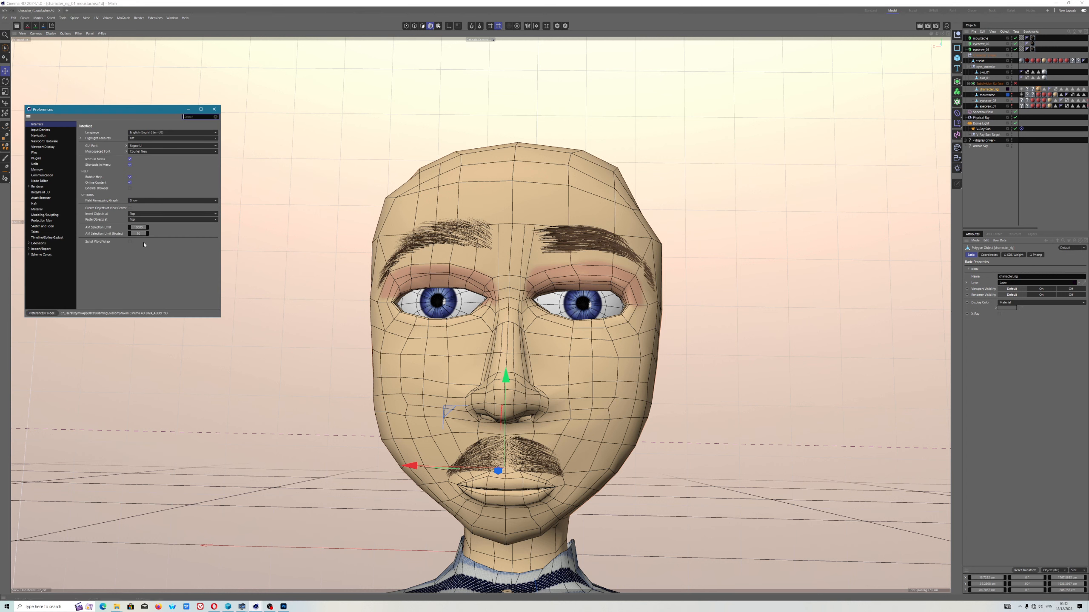
{"action": "left_click", "coordinate": [35, 154]}
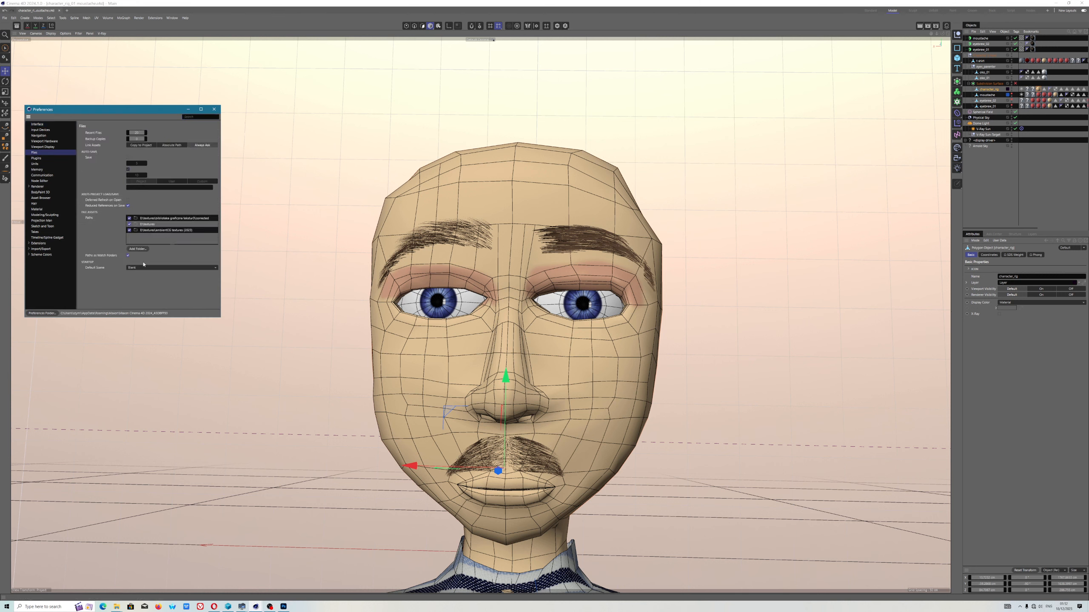
{"action": "left_click", "coordinate": [138, 249]}
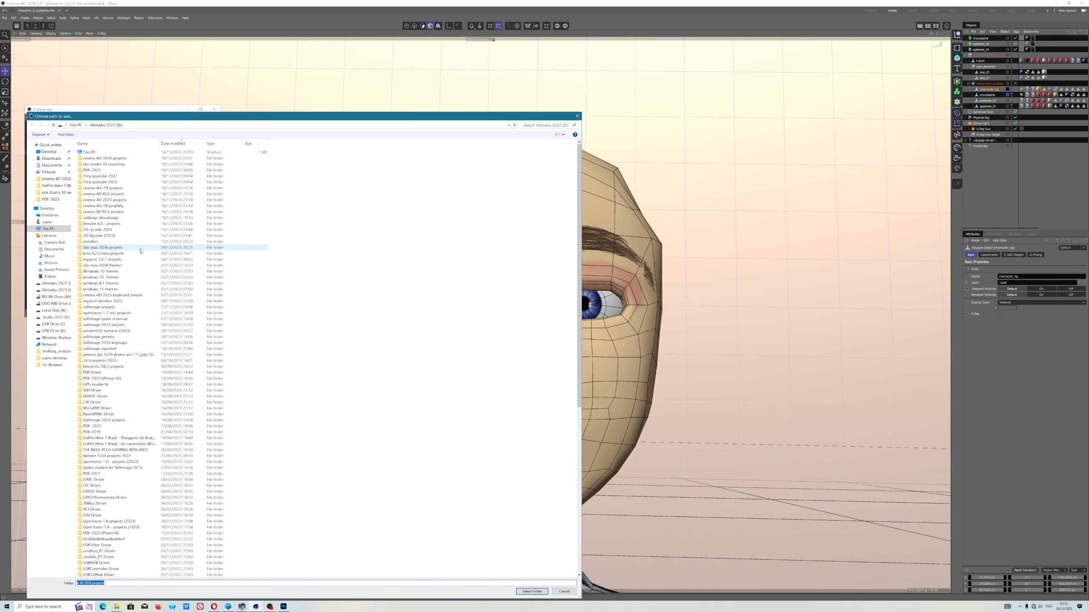
{"action": "left_click", "coordinate": [99, 158]}
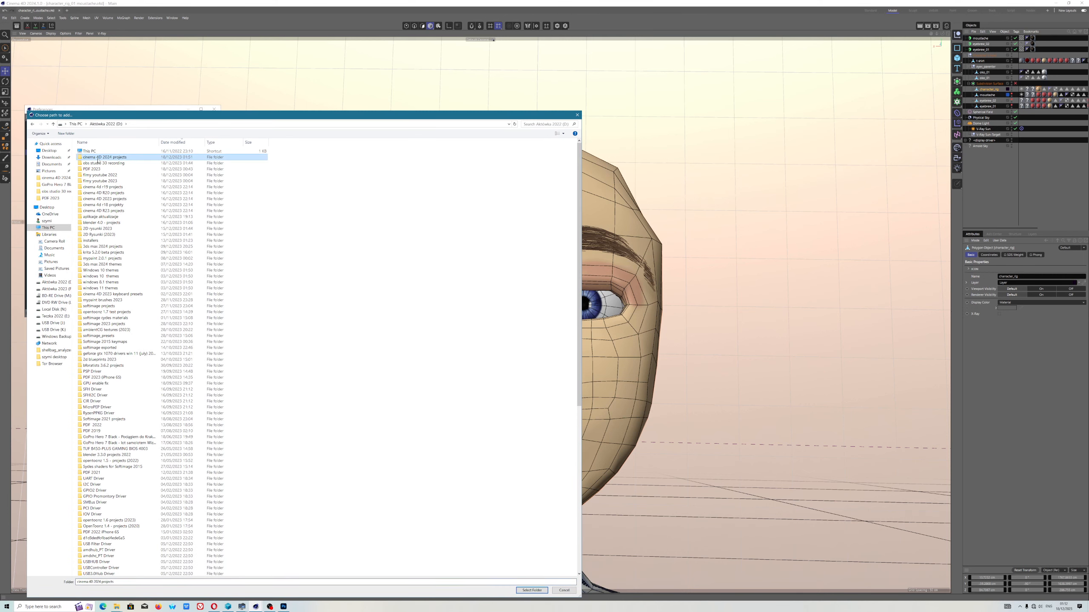
{"action": "left_click", "coordinate": [531, 591]}
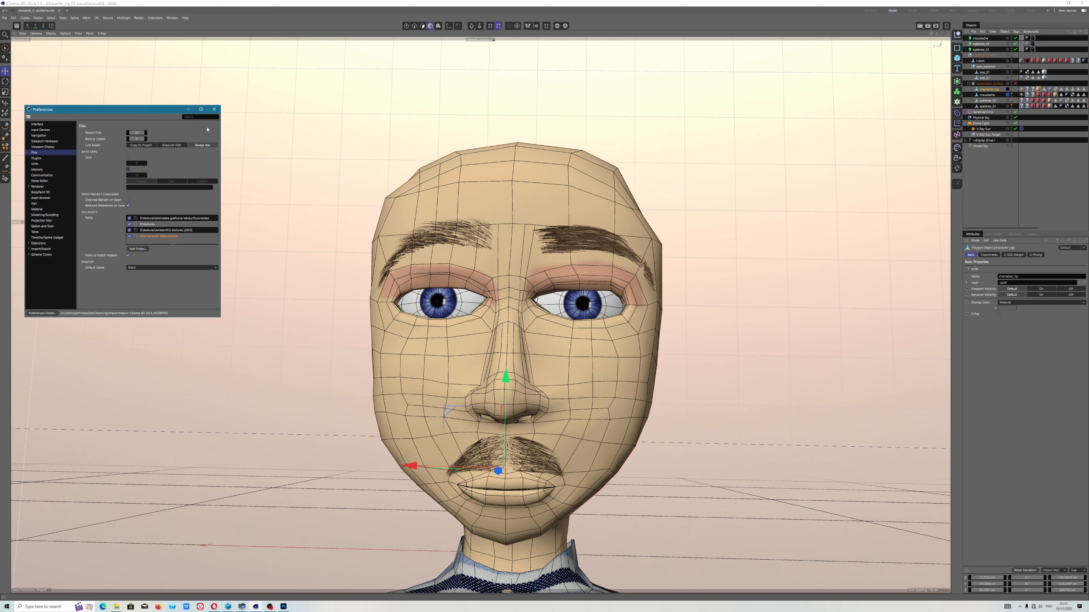
{"action": "left_click", "coordinate": [214, 108]}
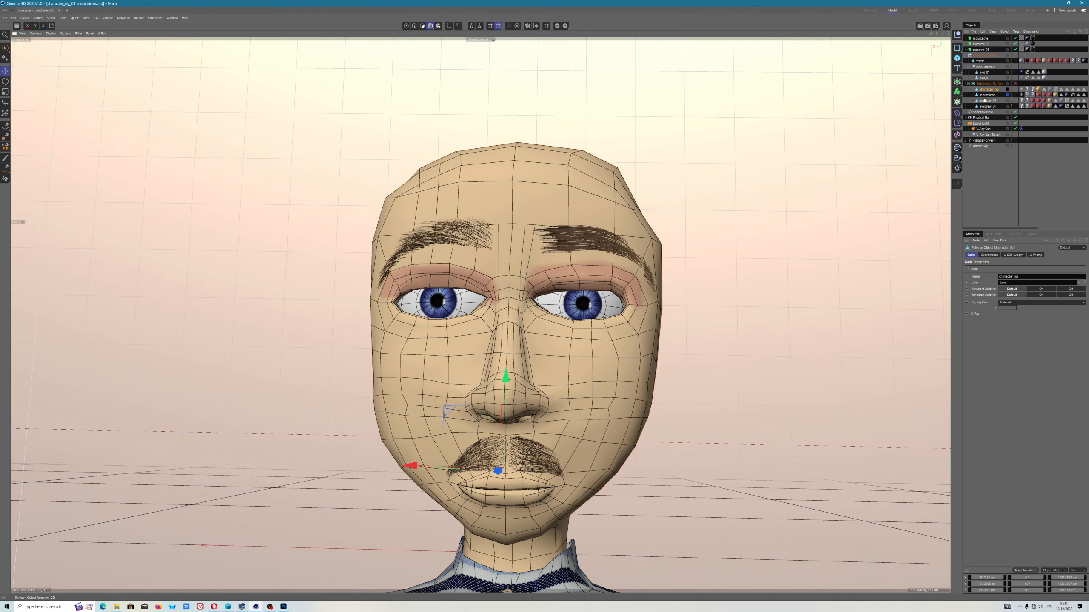
Step: Show the face material's Diffuse settings to check the assigned skin texture, and save the project again
{"action": "double_click", "coordinate": [1038, 89]}
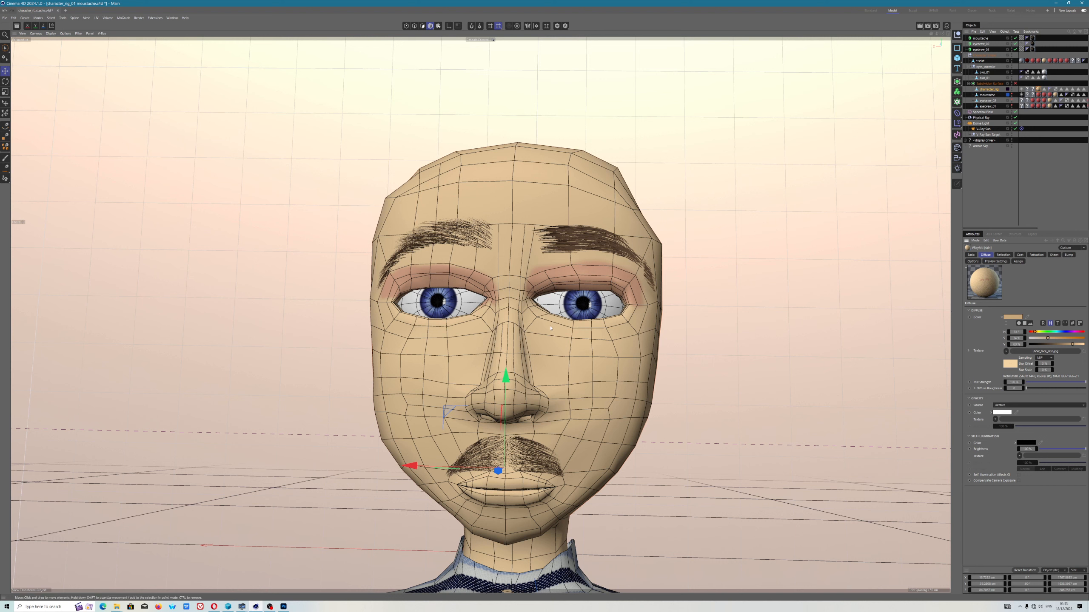
{"action": "left_click", "coordinate": [5, 17]}
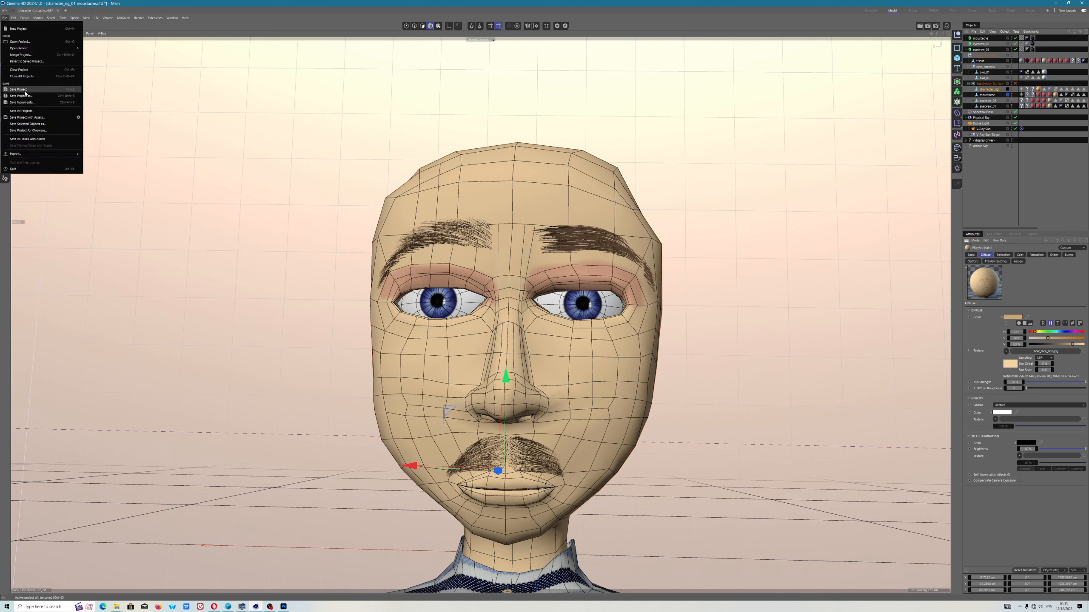
{"action": "left_click", "coordinate": [23, 91]}
Step: Revert the project to its last saved version and view the textured head from the side
{"action": "left_click", "coordinate": [5, 17]}
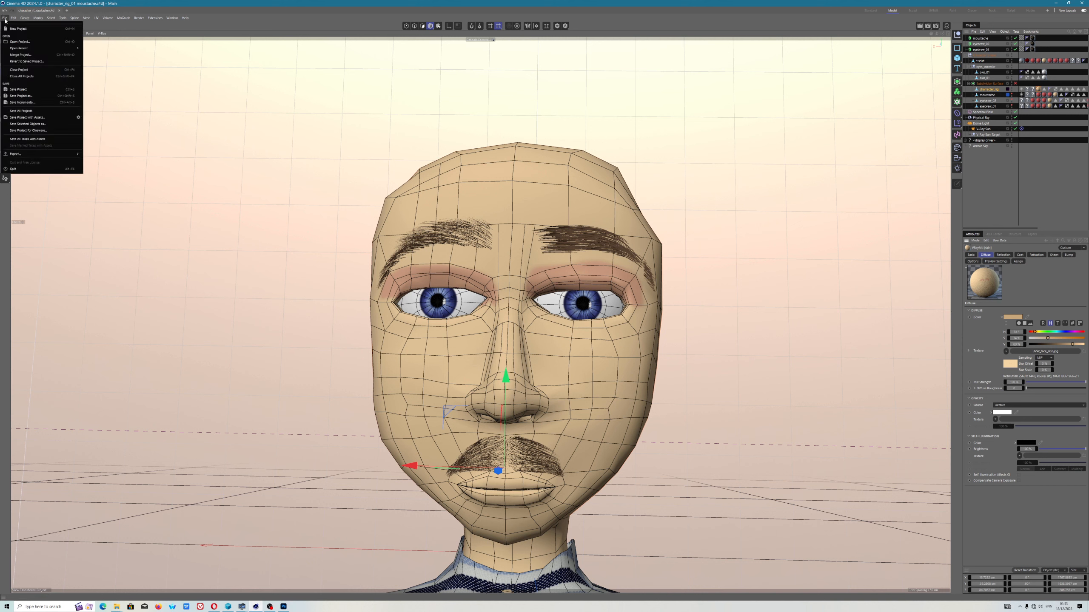
{"action": "left_click", "coordinate": [27, 61]}
{"action": "left_click", "coordinate": [523, 328]}
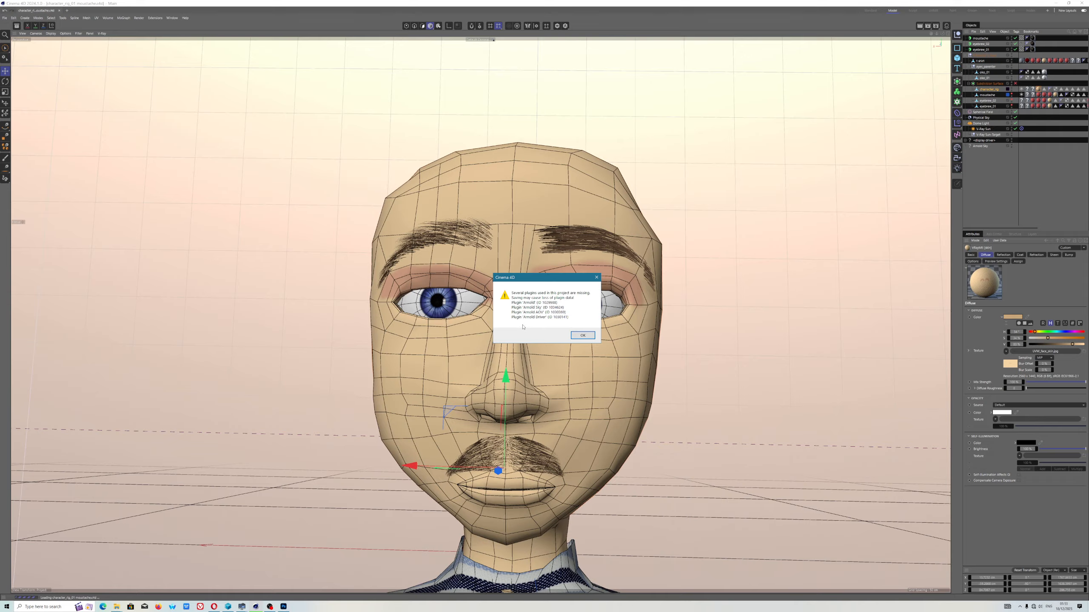
{"action": "left_click", "coordinate": [583, 338]}
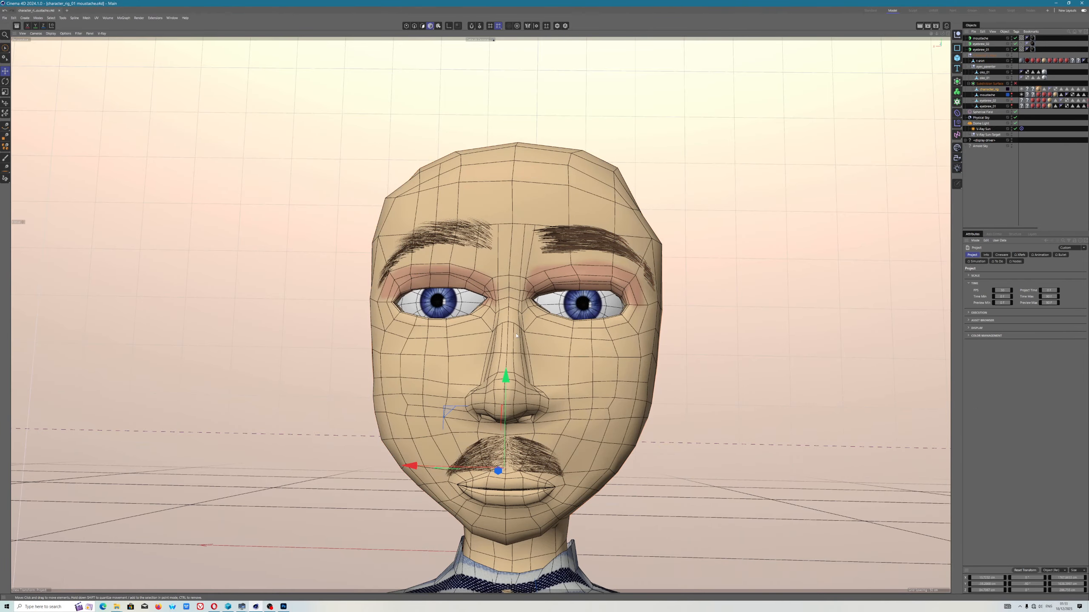
{"action": "left_click_drag", "start_coordinate": [544, 339], "coordinate": [541, 314], "text": "alt"}
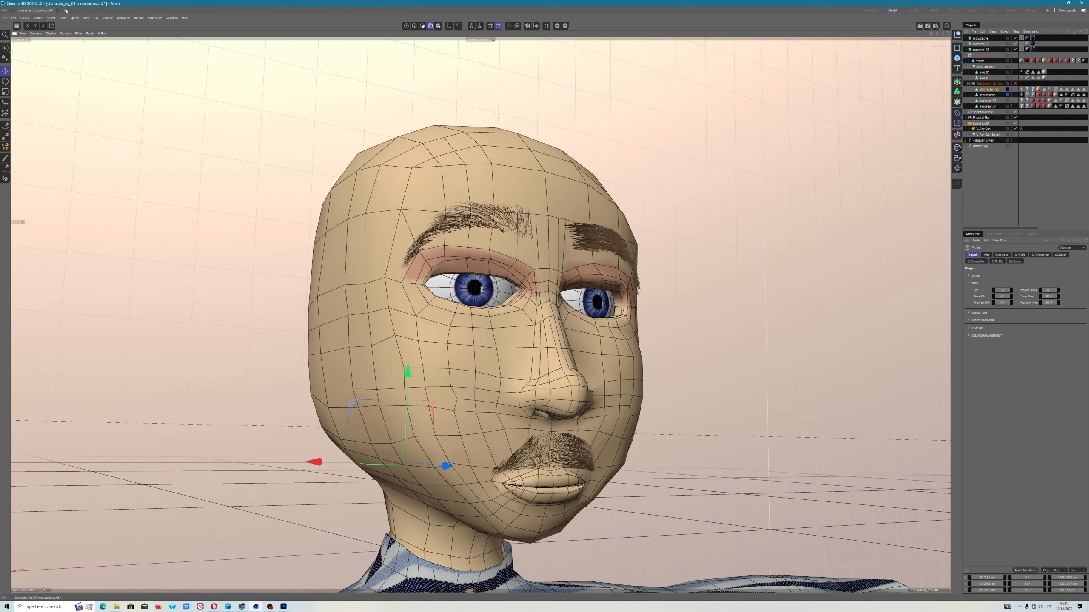
Step: Save the project under another name, sorting the folder by name and overwriting character_rig_01 experimental_02.c4d
{"action": "left_click", "coordinate": [6, 18]}
{"action": "left_click", "coordinate": [25, 100]}
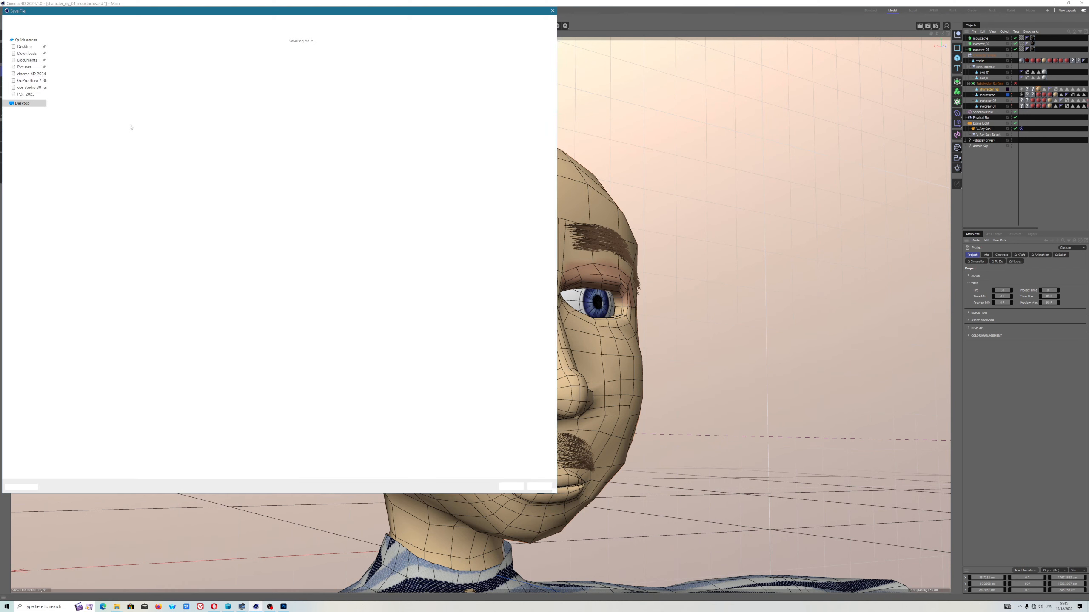
{"action": "right_click", "coordinate": [388, 197]}
{"action": "mouse_move", "coordinate": [407, 215]}
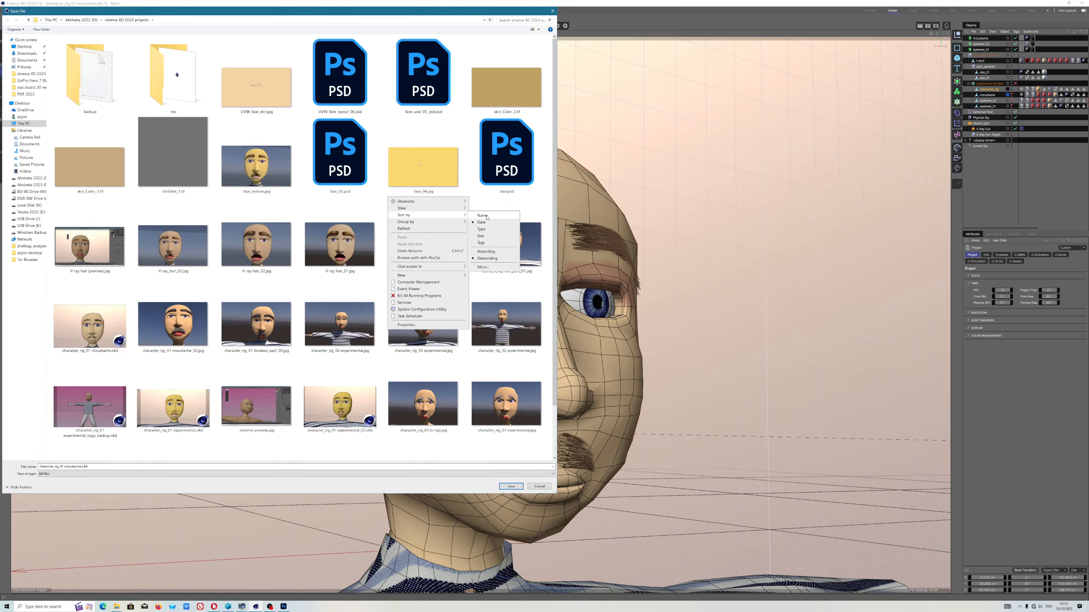
{"action": "left_click", "coordinate": [488, 216]}
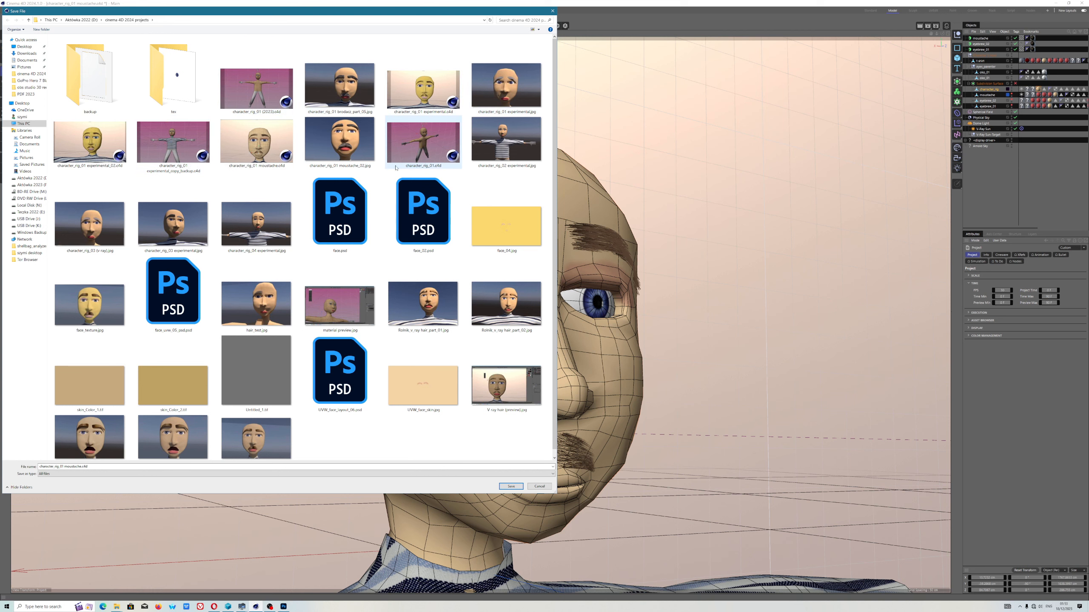
{"action": "scroll", "coordinate": [363, 361], "scroll_direction": "down", "scroll_amount": 1}
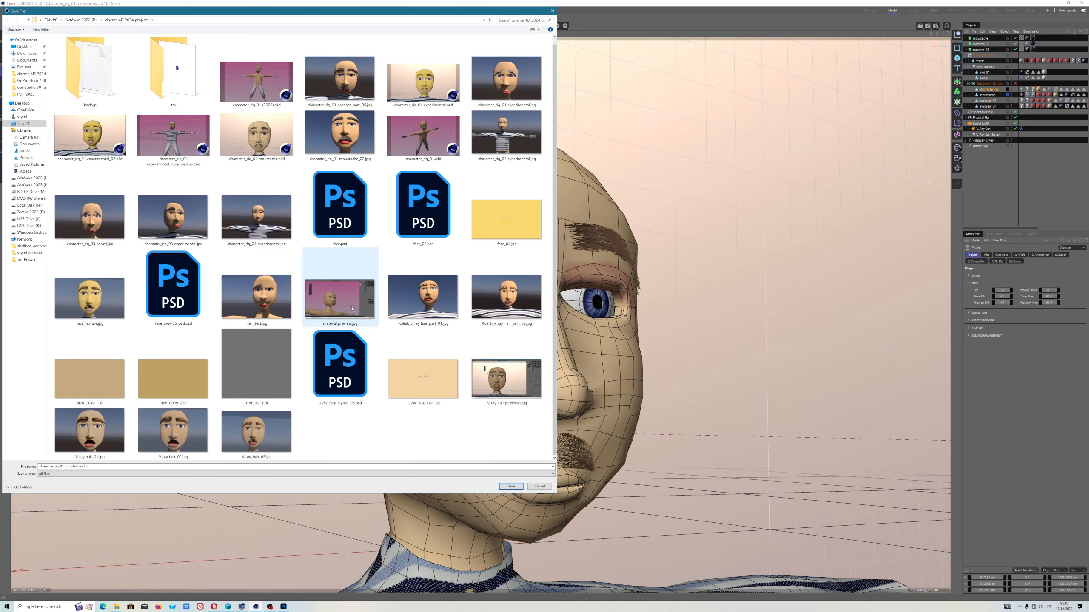
{"action": "left_click", "coordinate": [90, 135]}
{"action": "left_click", "coordinate": [510, 487]}
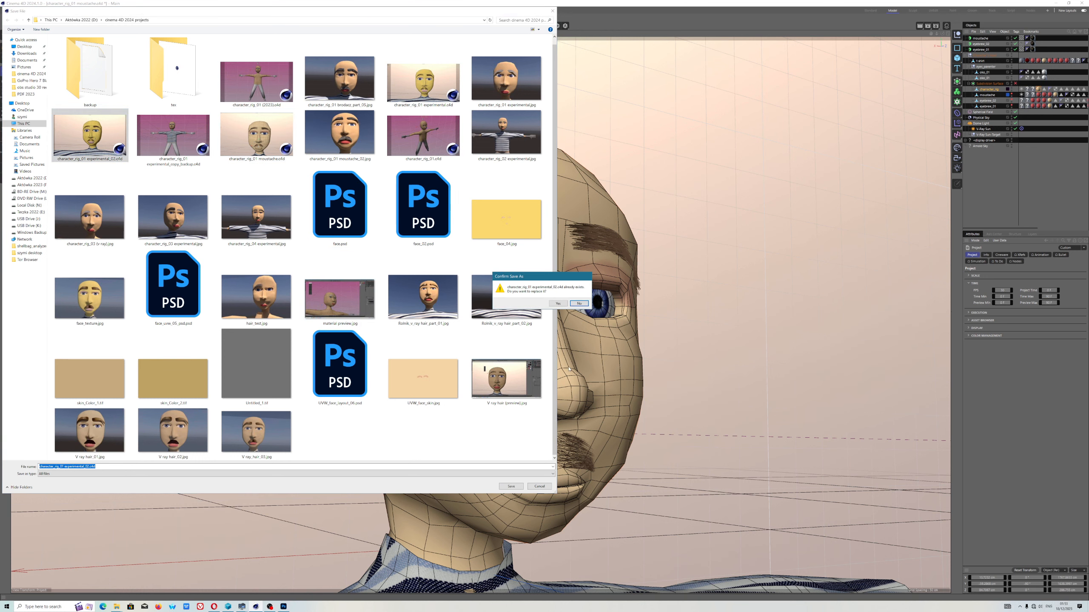
{"action": "left_click", "coordinate": [558, 305]}
Step: Save the project once more under the name character_rig_01 moustache.c4d, replacing the existing file
{"action": "left_click", "coordinate": [5, 18]}
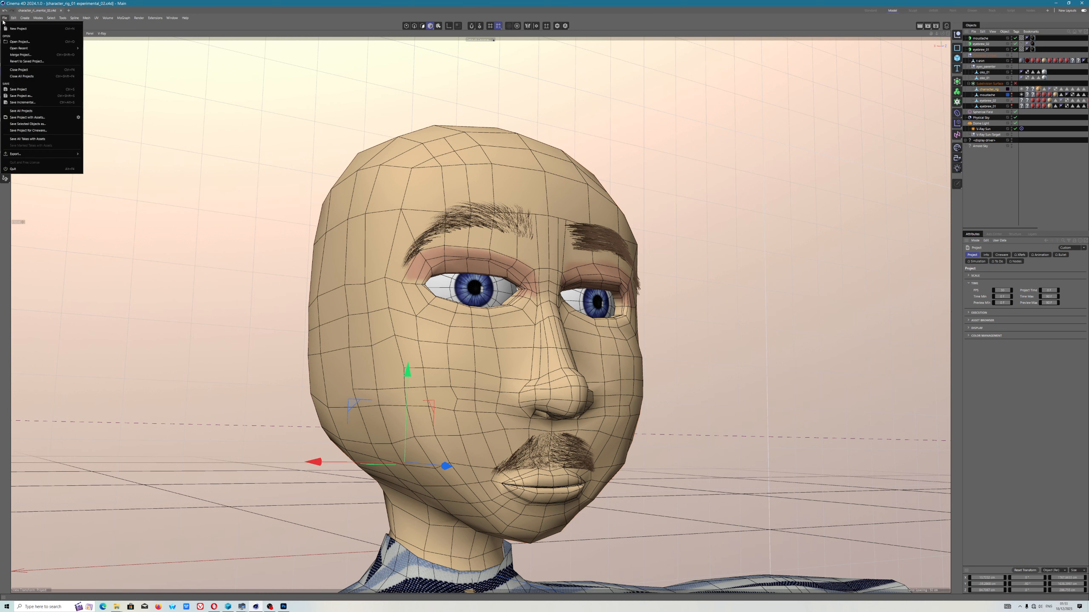
{"action": "left_click", "coordinate": [36, 107]}
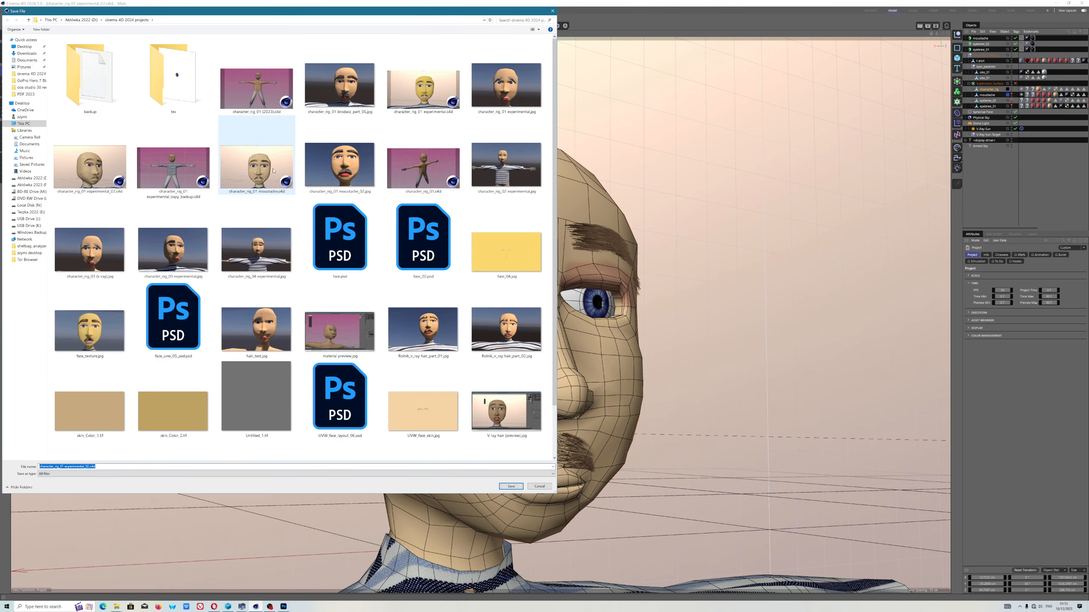
{"action": "left_click", "coordinate": [256, 167]}
{"action": "left_click", "coordinate": [507, 487]}
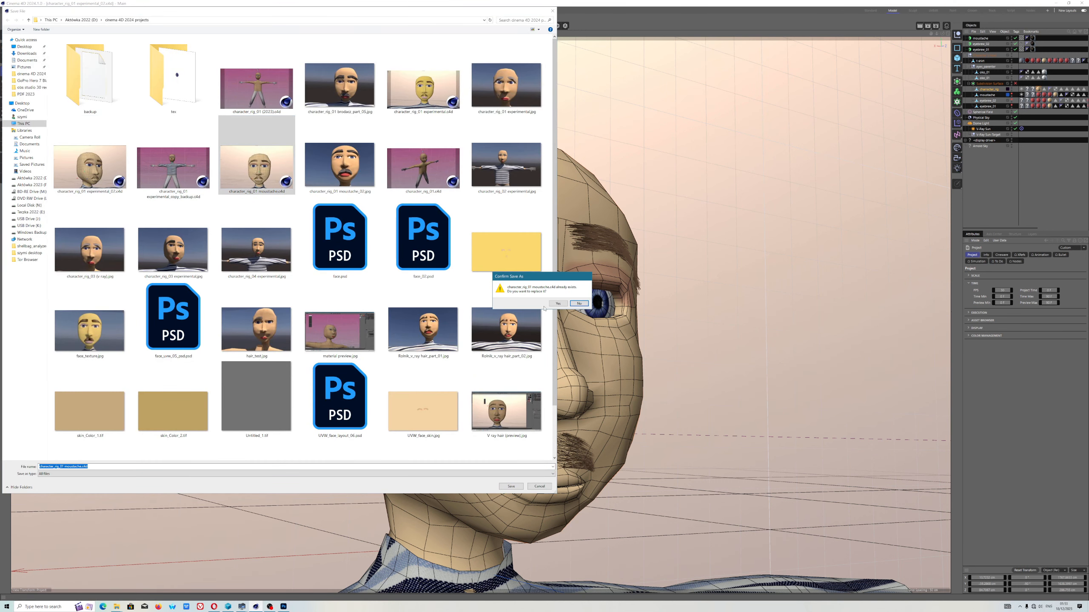
{"action": "left_click", "coordinate": [556, 304]}
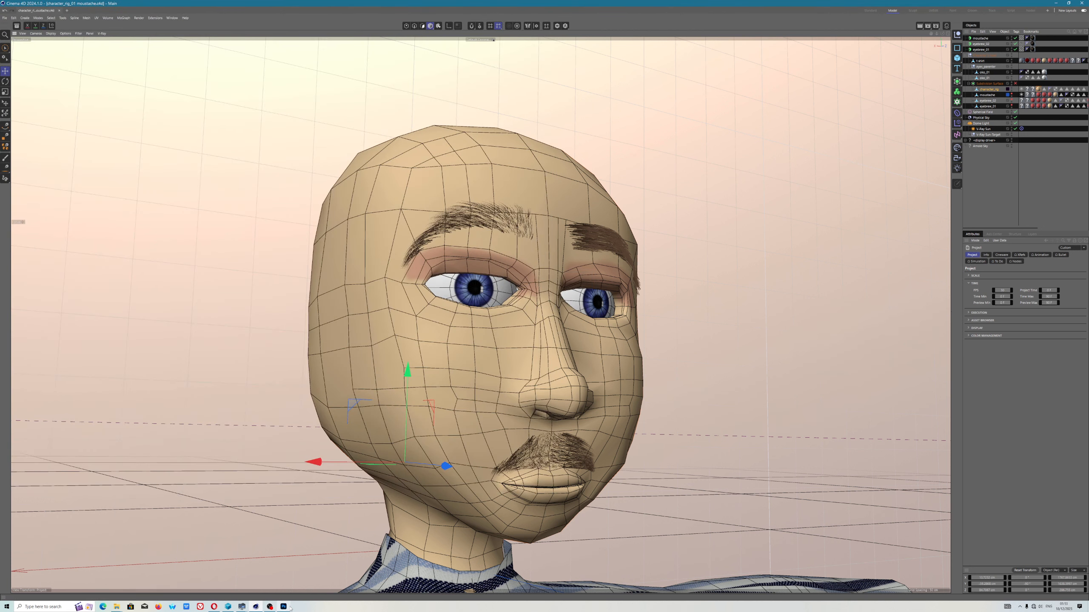